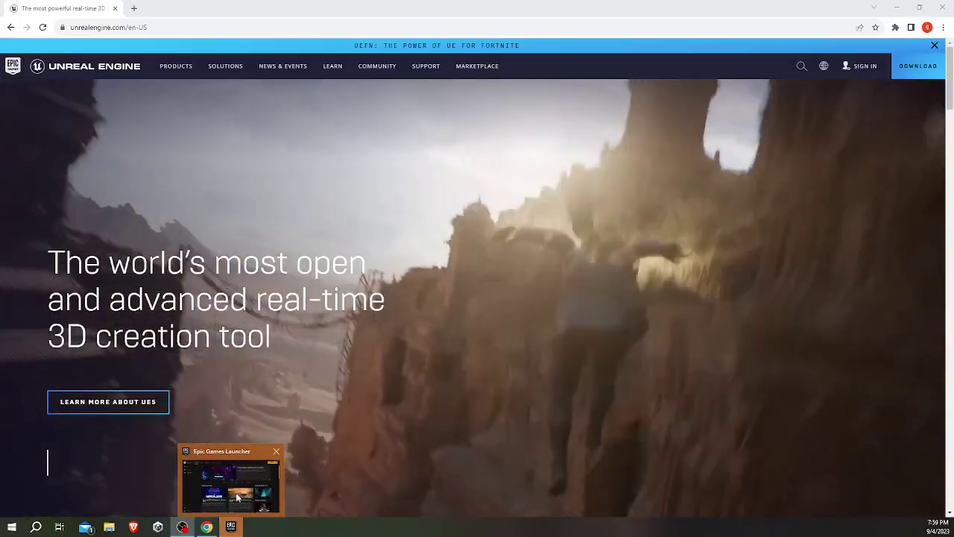
# Step: Open the Epic Games Launcher Library and browse the installed engines 4.27.2, 5.0.2, 5.2.1 and projects
pyautogui.click(230, 526)
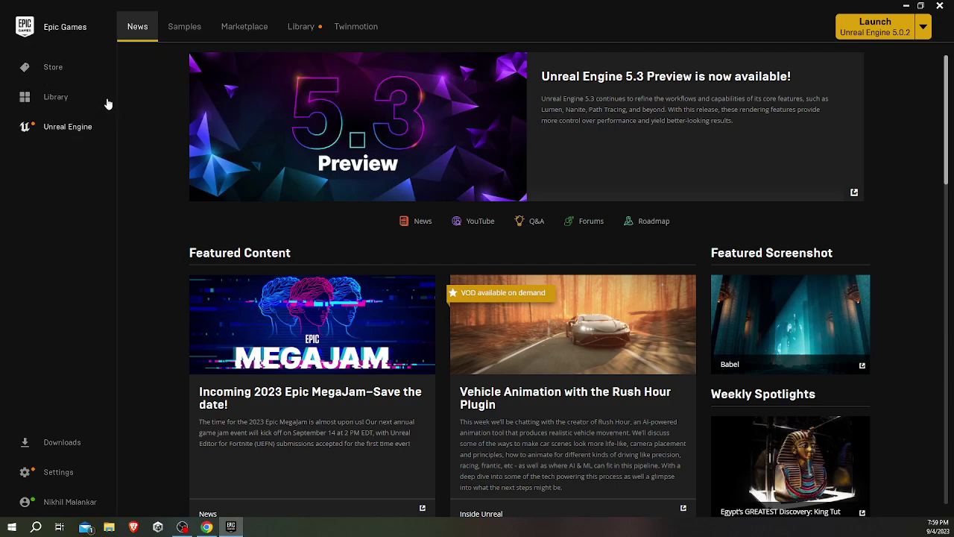
pyautogui.click(305, 28)
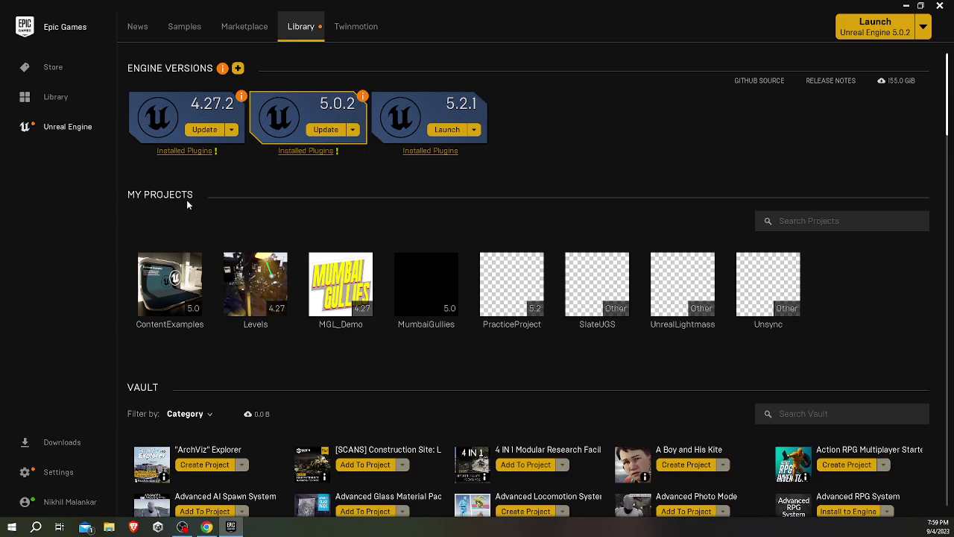
pyautogui.scroll(-3, 287, 434)
pyautogui.scroll(-3, 289, 439)
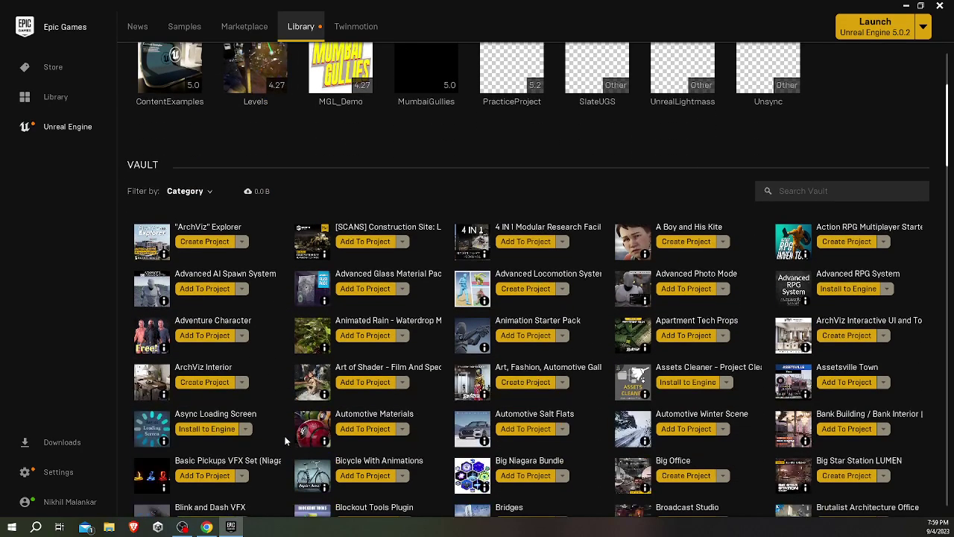
pyautogui.scroll(-3, 291, 440)
pyautogui.scroll(-3, 292, 442)
pyautogui.scroll(-4, 292, 440)
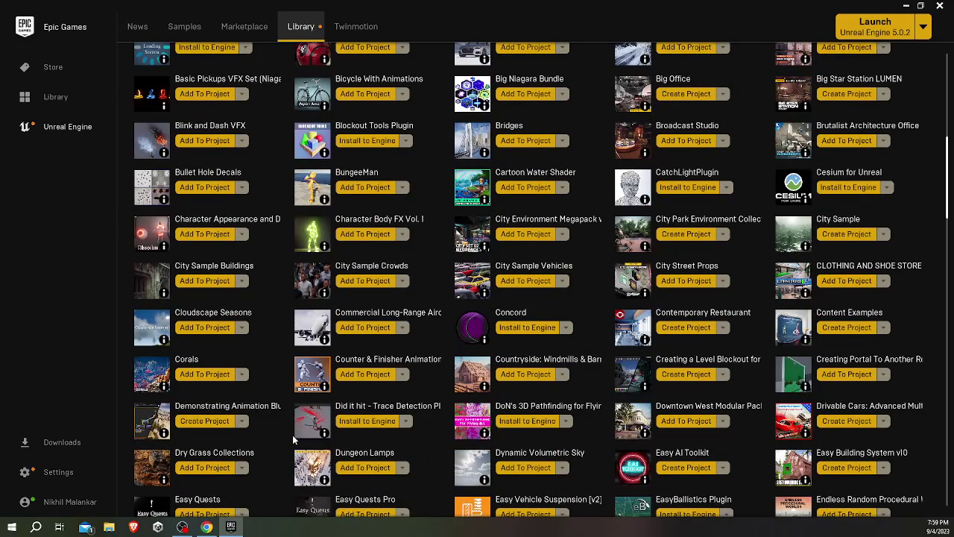
pyautogui.scroll(4, 293, 438)
pyautogui.scroll(5, 292, 439)
pyautogui.scroll(5, 290, 435)
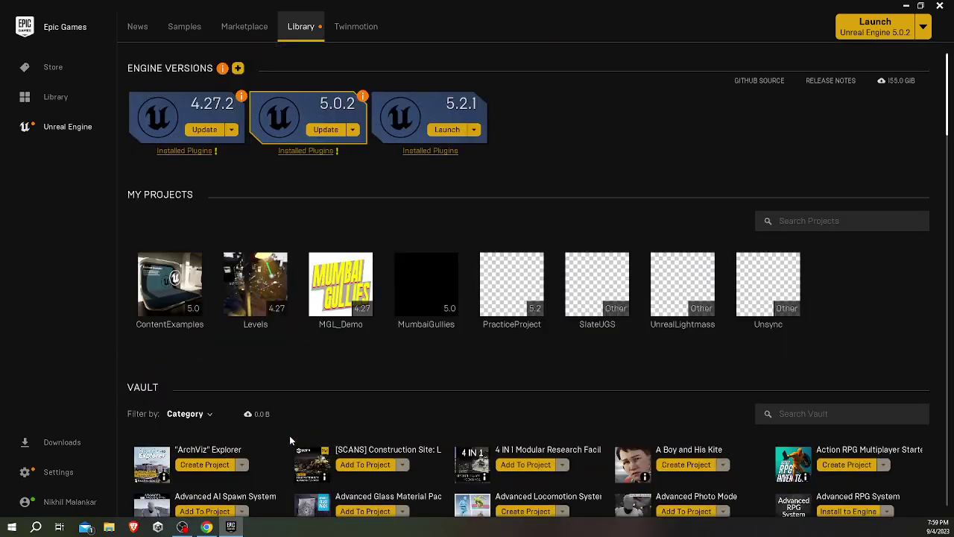
pyautogui.scroll(-2, 306, 481)
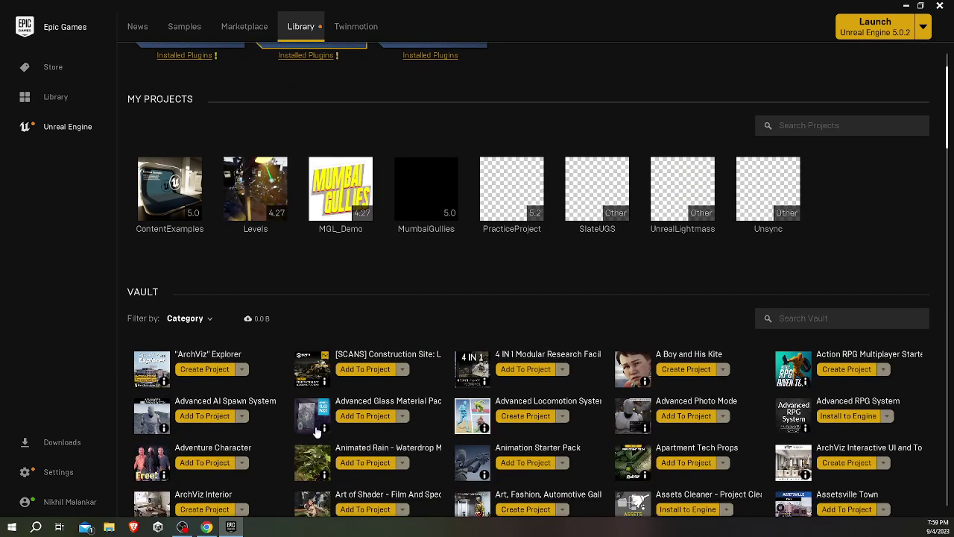
pyautogui.scroll(2, 317, 432)
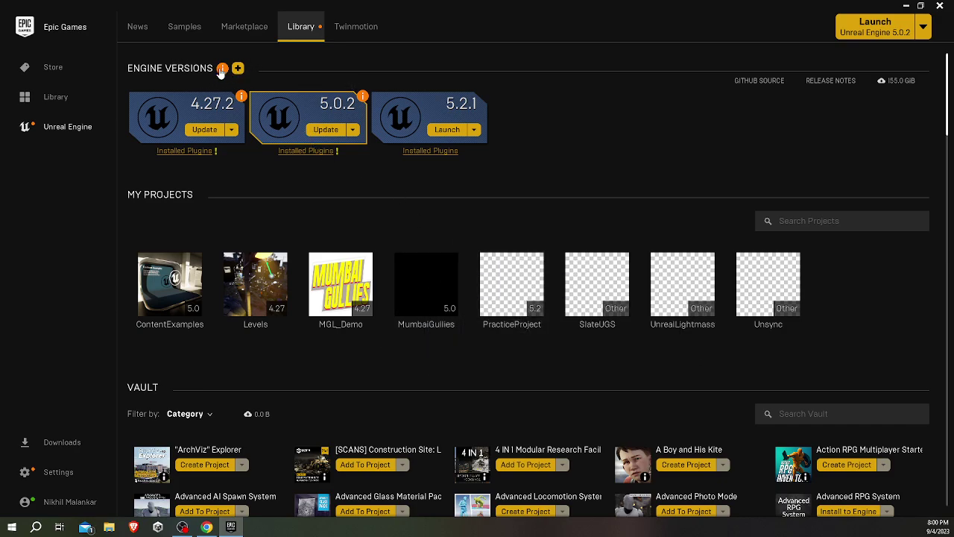
pyautogui.moveTo(220, 72)
pyautogui.click(238, 69)
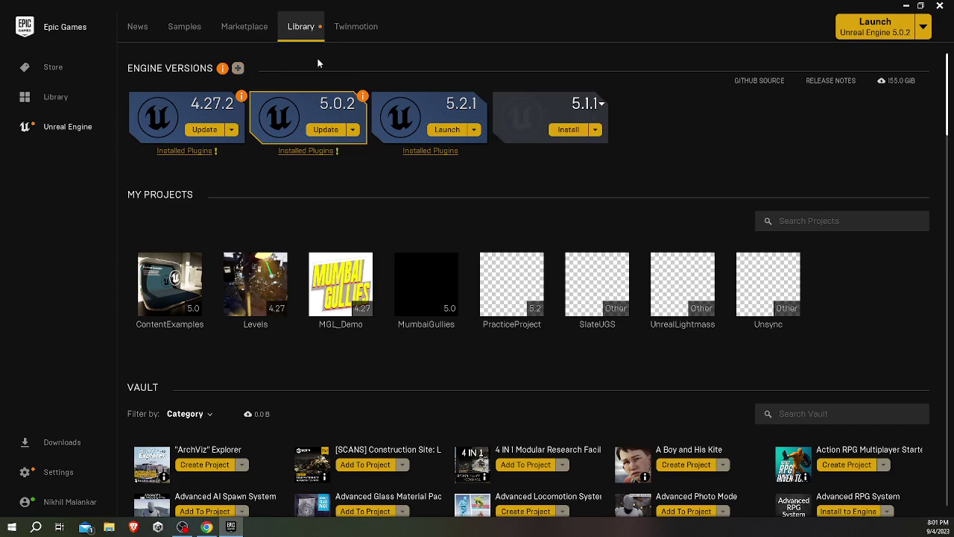
pyautogui.click(592, 104)
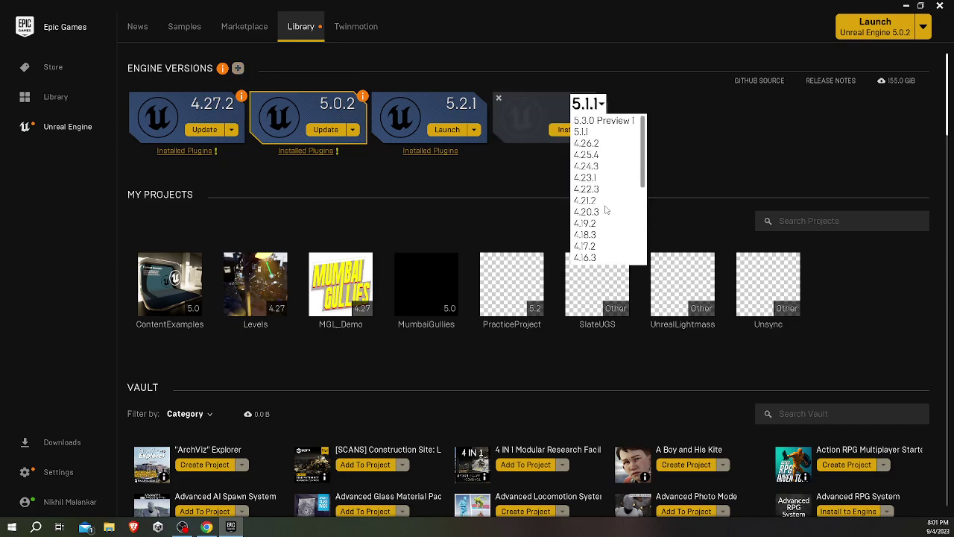
pyautogui.click(727, 139)
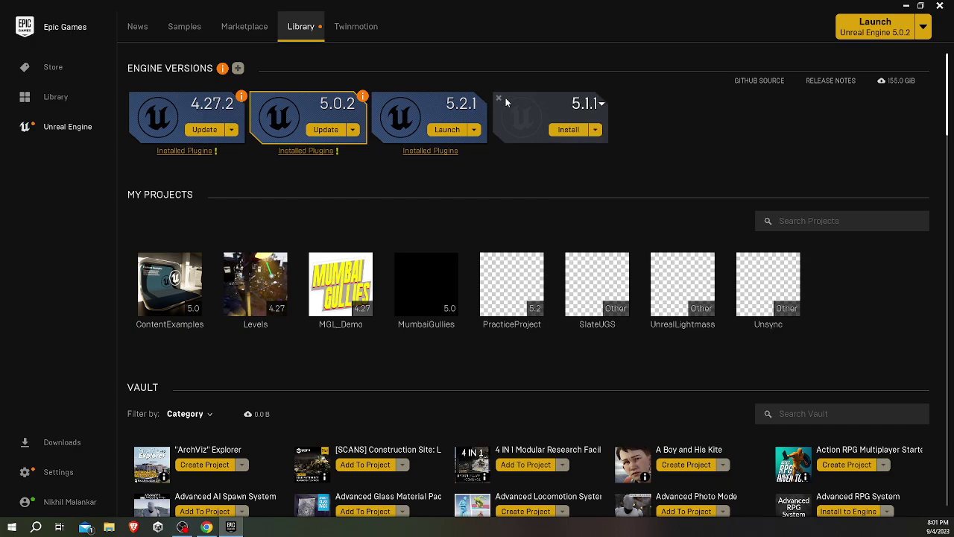
pyautogui.click(500, 100)
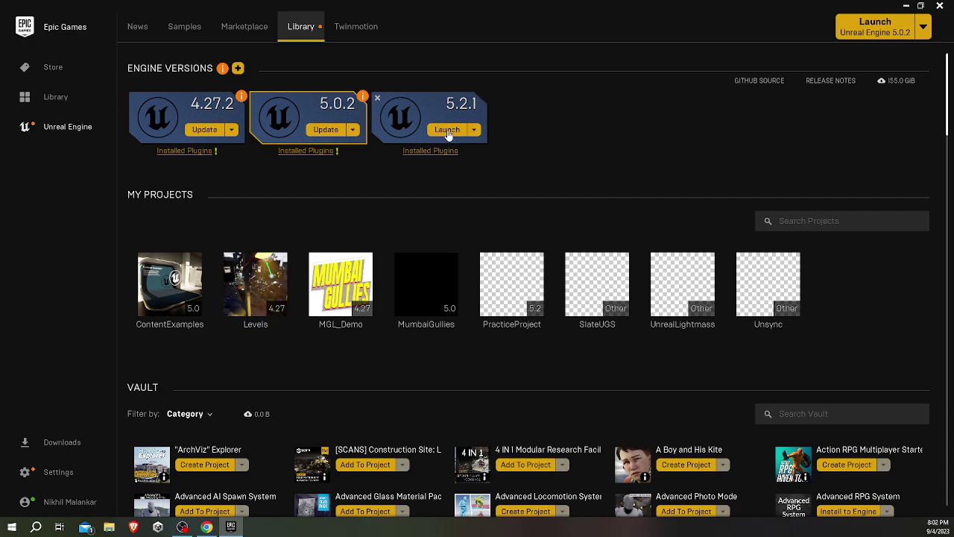
# Step: Launch Unreal Engine 5.2.1 and move its Project Browser window up and to the left
pyautogui.click(447, 130)
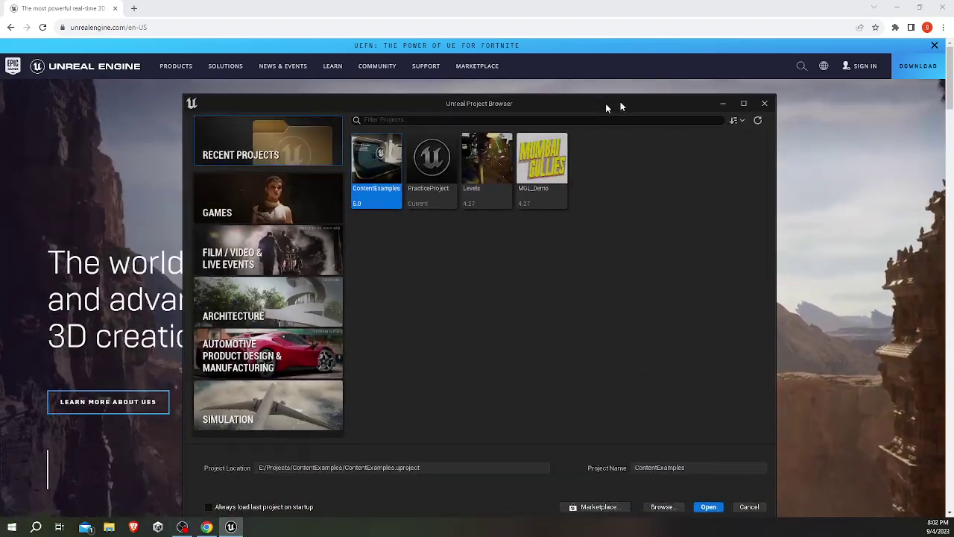
pyautogui.moveTo(605, 103); pyautogui.dragTo(568, 94)
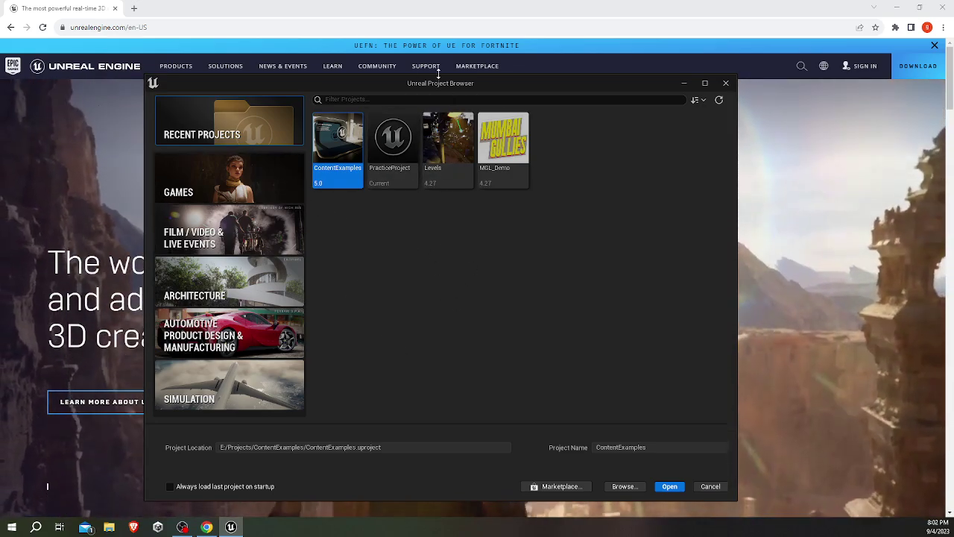
# Step: Switch the Project Browser to the Games category of templates, with Blank selected
pyautogui.click(221, 179)
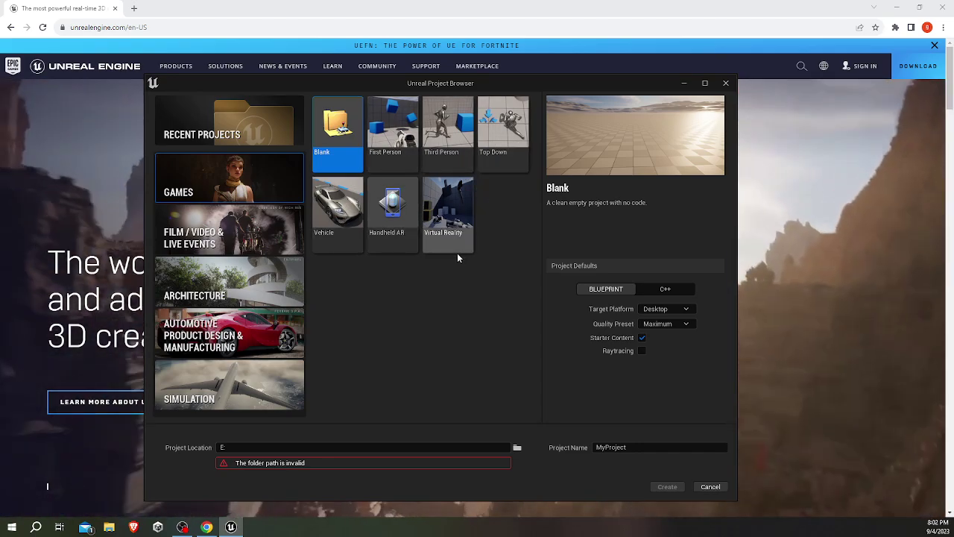
# Step: Set the project location to drive E:\ and name the project UnrealPractice
pyautogui.click(517, 448)
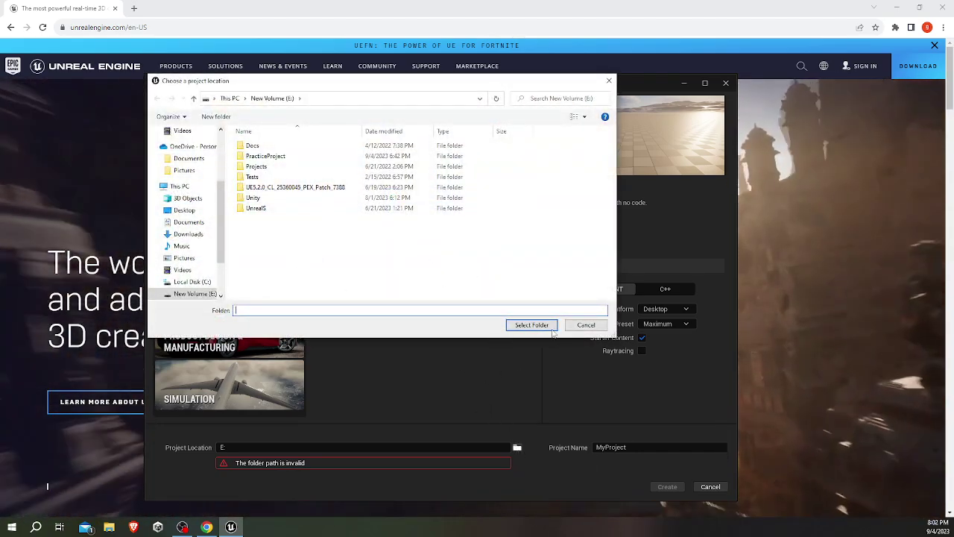
pyautogui.click(529, 326)
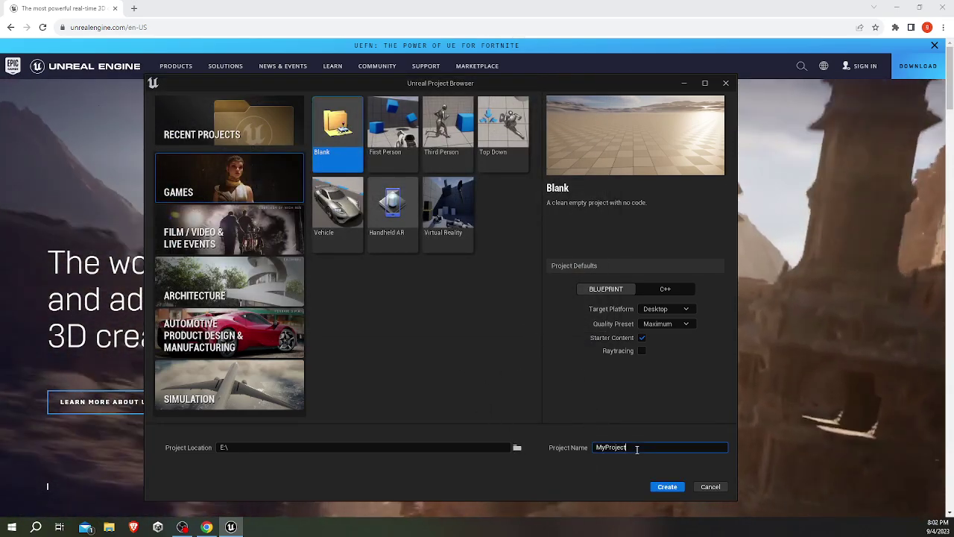
pyautogui.hotkey('ctrl', 'a')
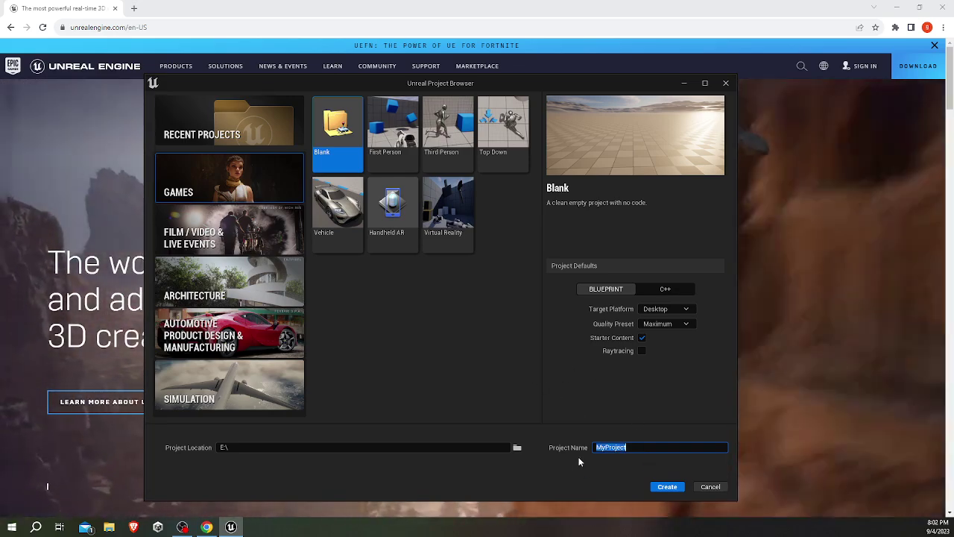
pyautogui.write('Unreal')
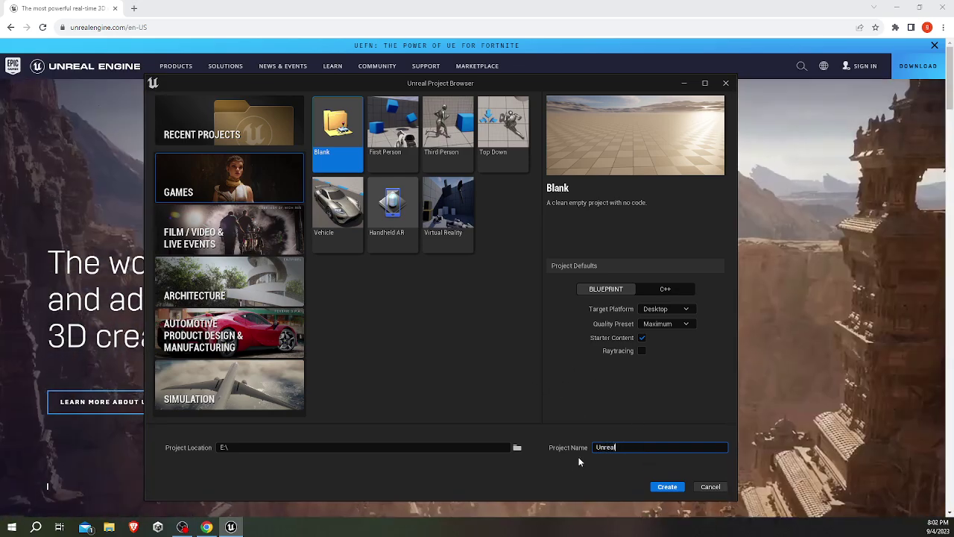
pyautogui.write('Practice')
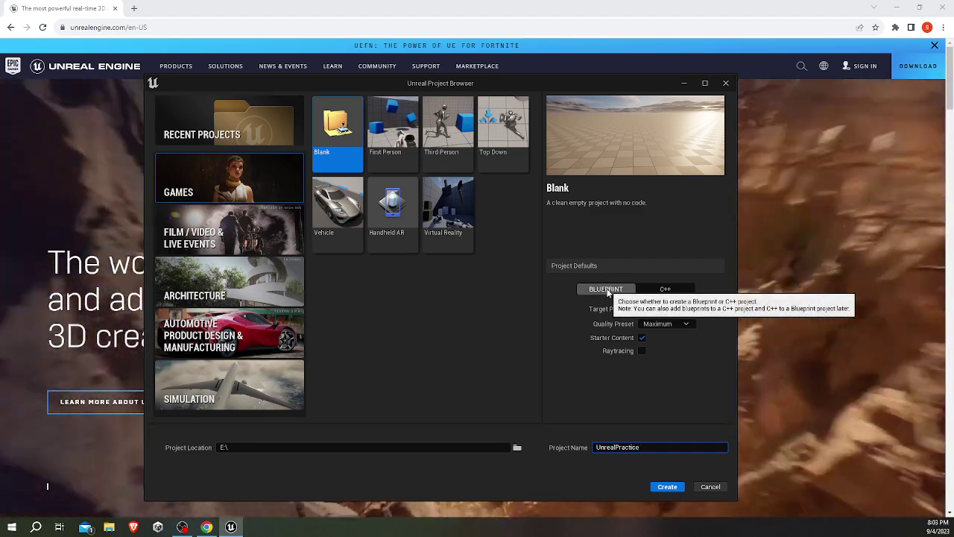
# Step: Toggle C++, keep Desktop as the target platform, and select the Third Person template
pyautogui.click(677, 293)
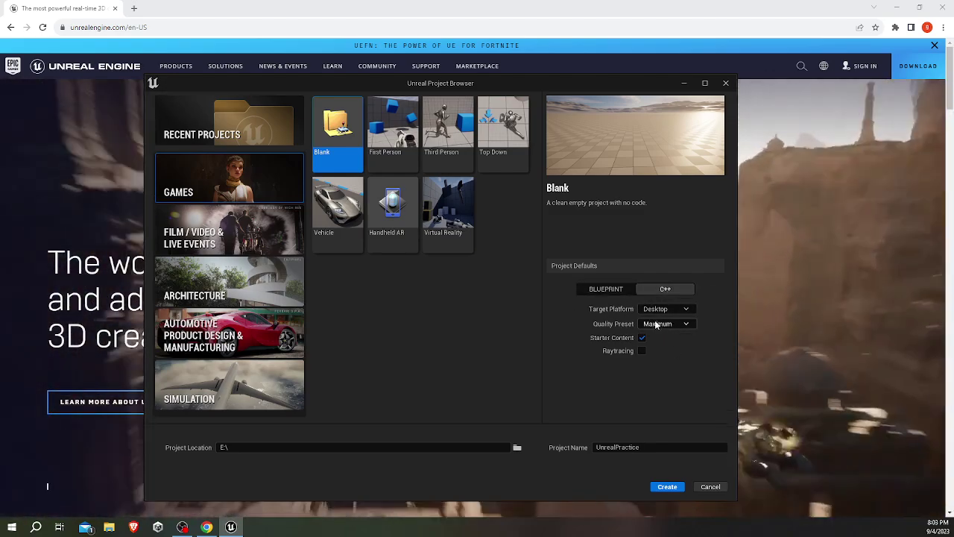
pyautogui.click(656, 309)
pyautogui.click(660, 324)
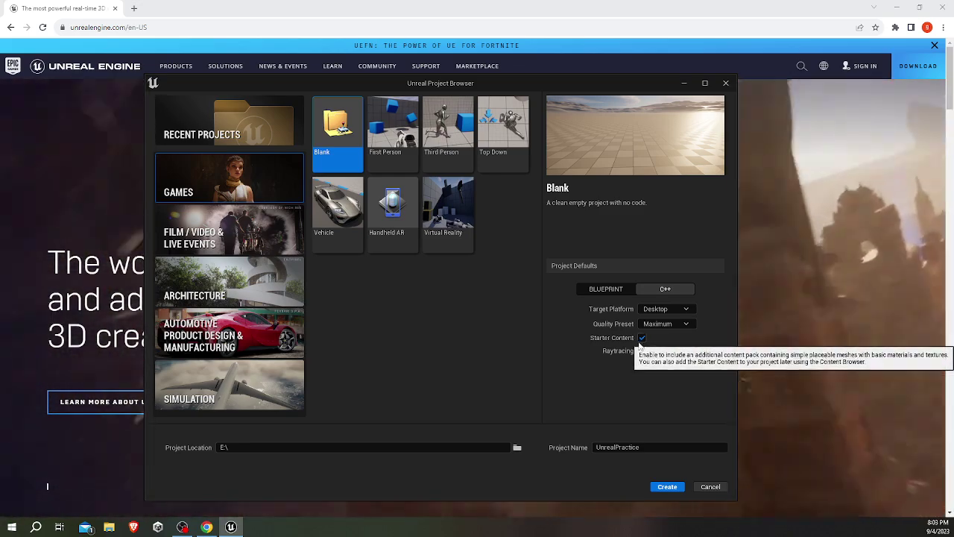
pyautogui.click(450, 142)
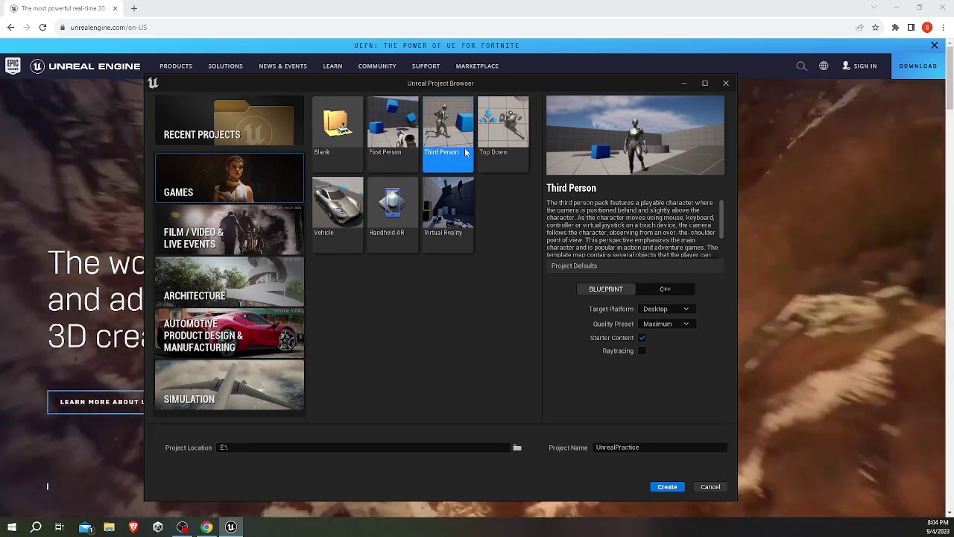
# Step: Reselect the Third Person template and switch the project from Blueprint to C++
pyautogui.click(214, 132)
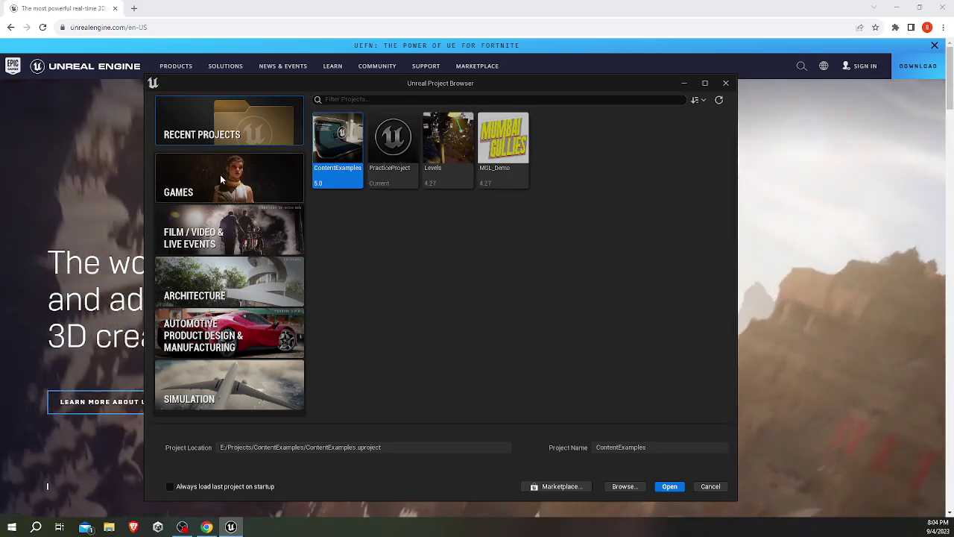
pyautogui.click(220, 175)
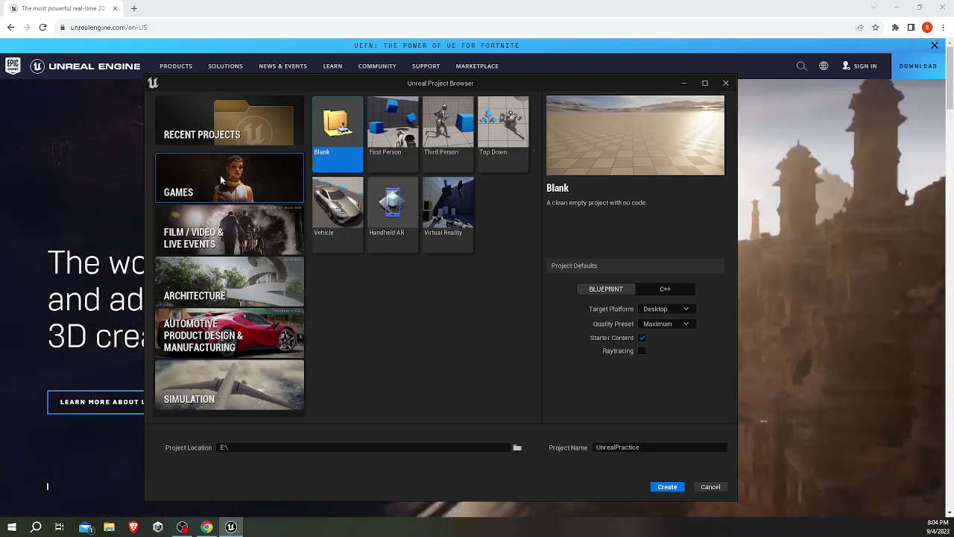
pyautogui.click(452, 134)
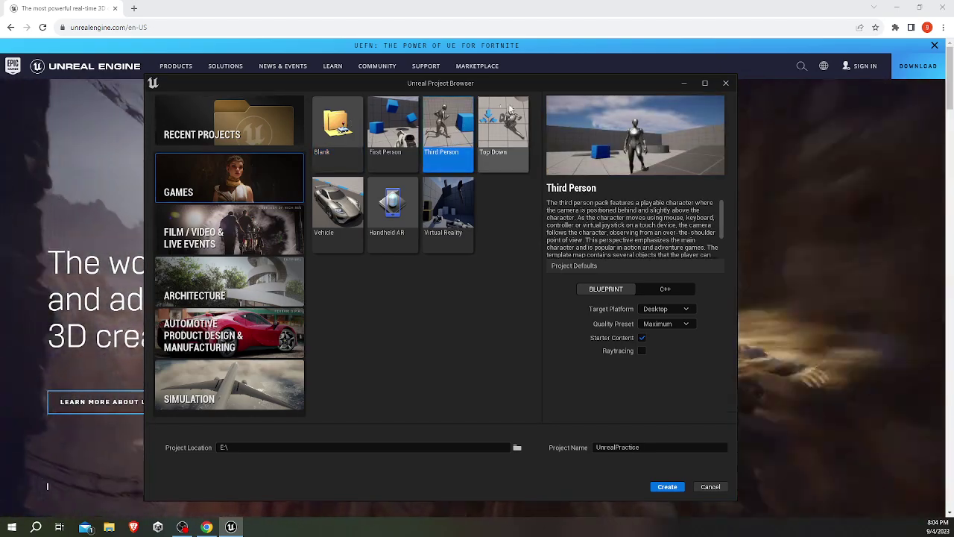
pyautogui.click(223, 123)
pyautogui.click(216, 179)
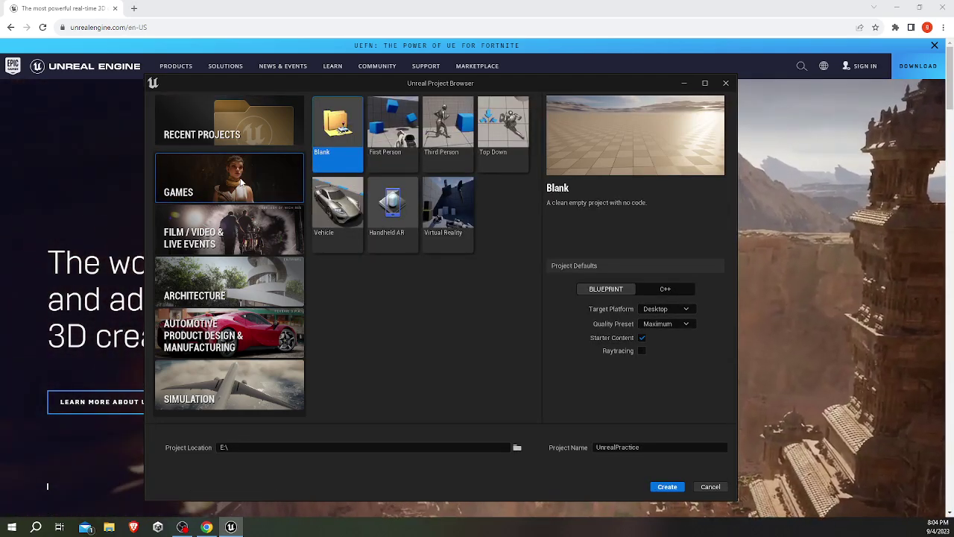
pyautogui.click(245, 133)
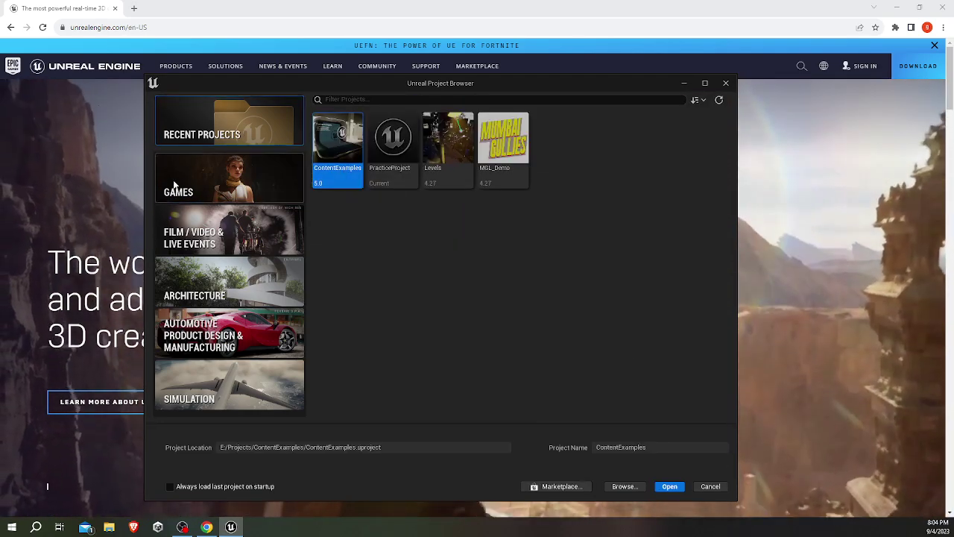
pyautogui.click(252, 173)
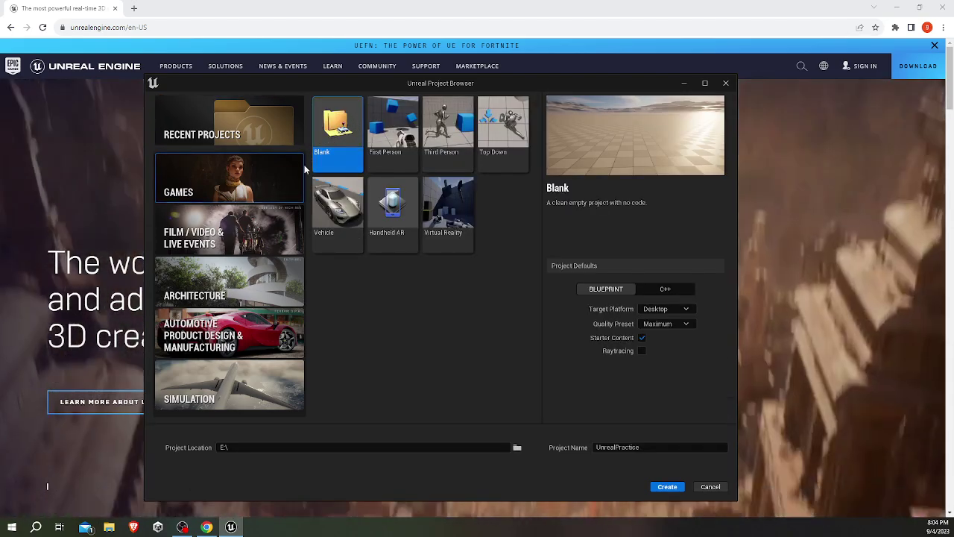
pyautogui.click(448, 134)
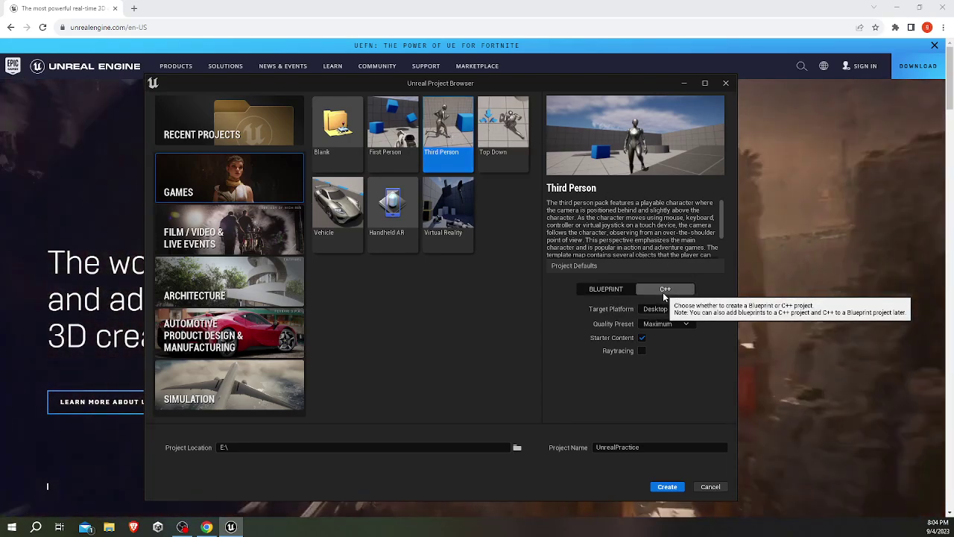
pyautogui.click(662, 290)
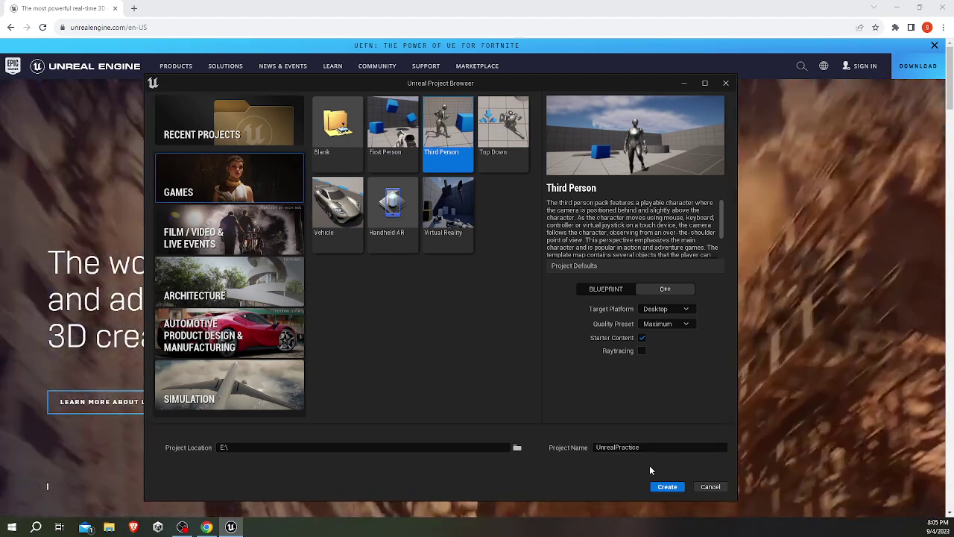
# Step: Create the UnrealPractice C++ Third Person project and open it with ThirdPersonMap loaded
pyautogui.click(667, 487)
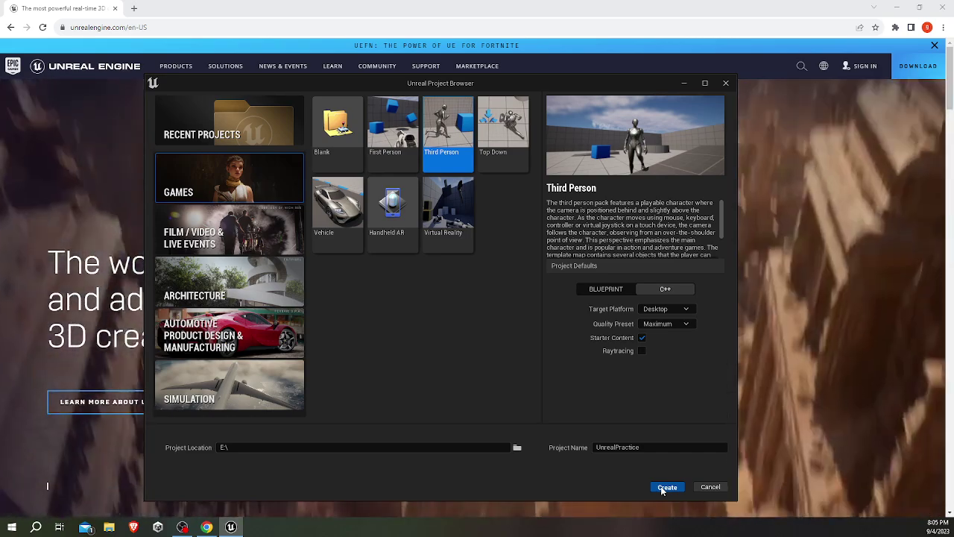
pyautogui.click(664, 487)
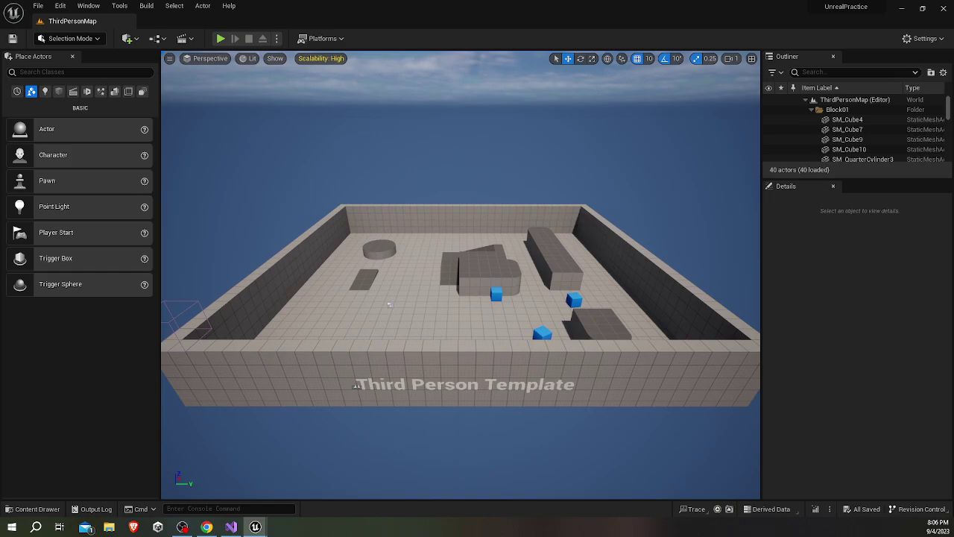
# Step: From the Window menu, bring up the Content Browser docked below the viewport
pyautogui.click(120, 5)
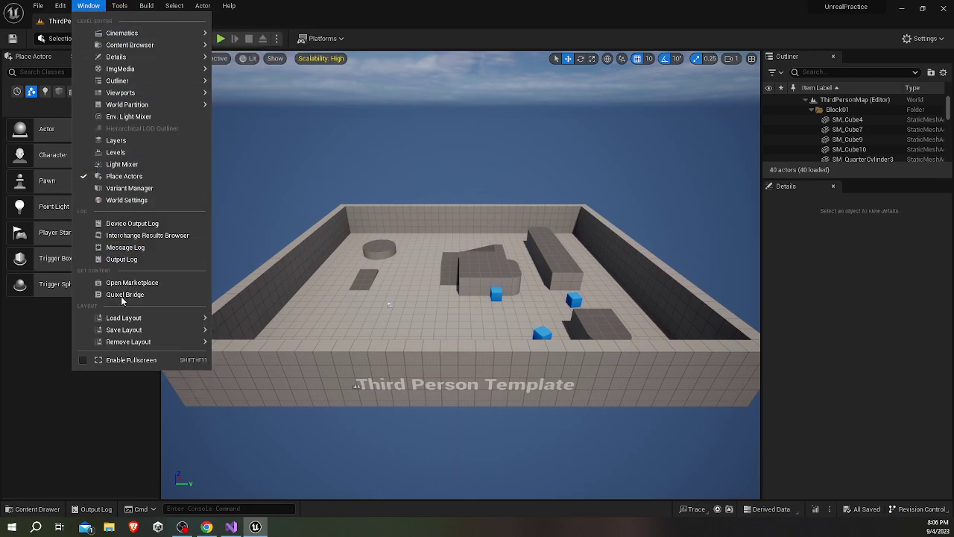
pyautogui.moveTo(128, 320)
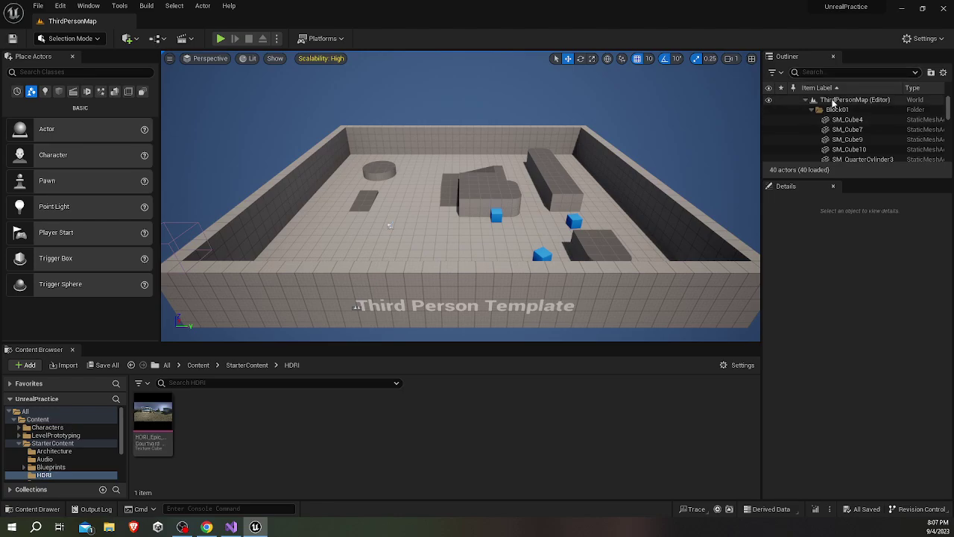
# Step: Select the blue SM_ChamferCube at 1150, 2050, 50.01 and frame the view closely on it
pyautogui.click(838, 112)
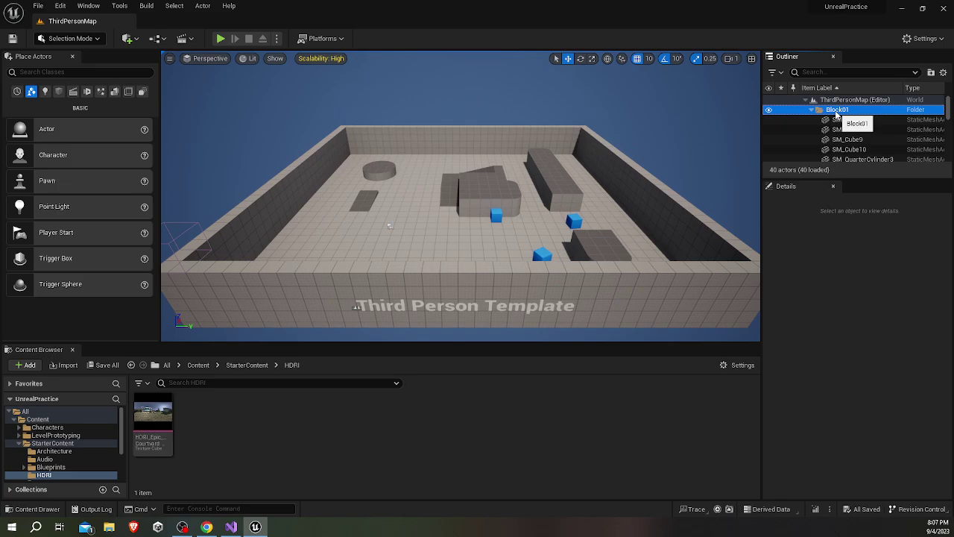
pyautogui.keyDown('alt'); pyautogui.moveTo(571, 198); pyautogui.dragTo(474, 177); pyautogui.keyUp('alt')
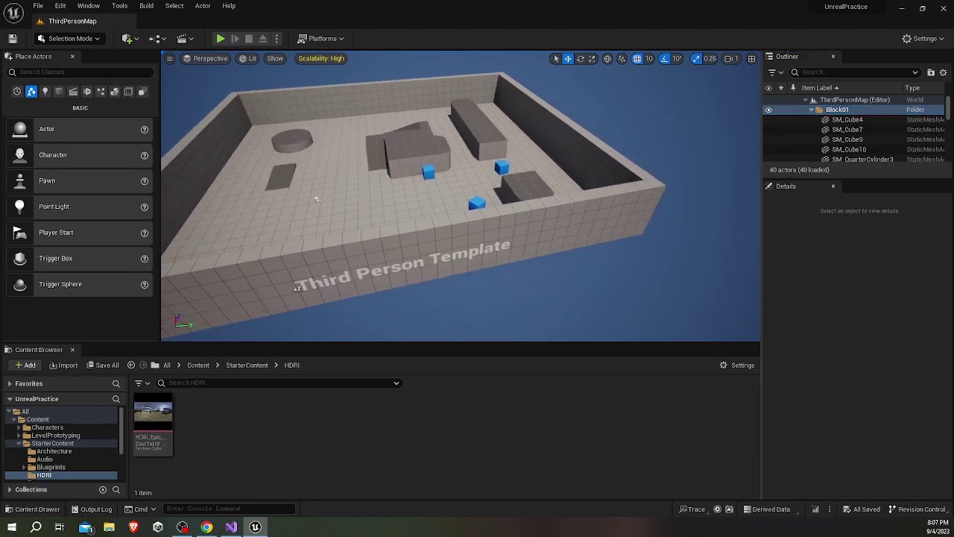
pyautogui.click(455, 167)
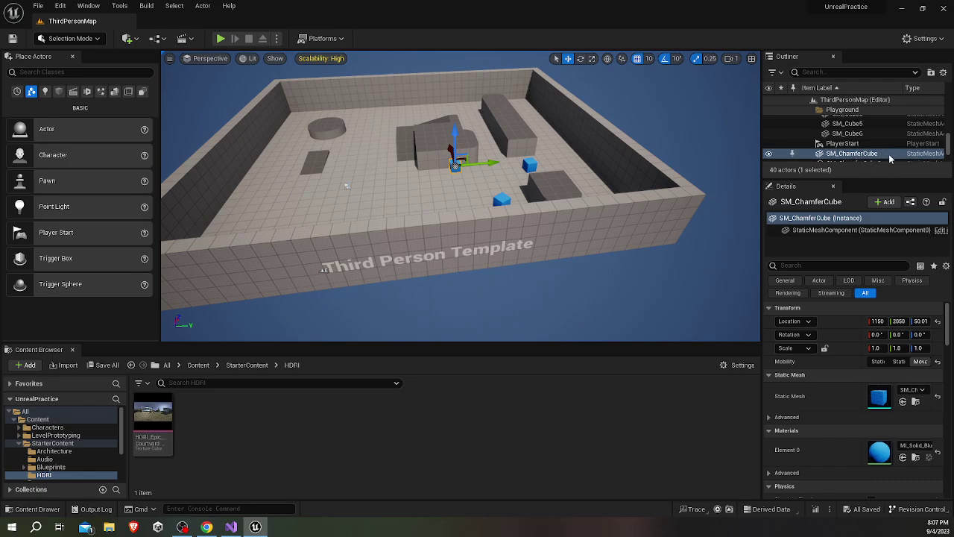
pyautogui.doubleClick(865, 158)
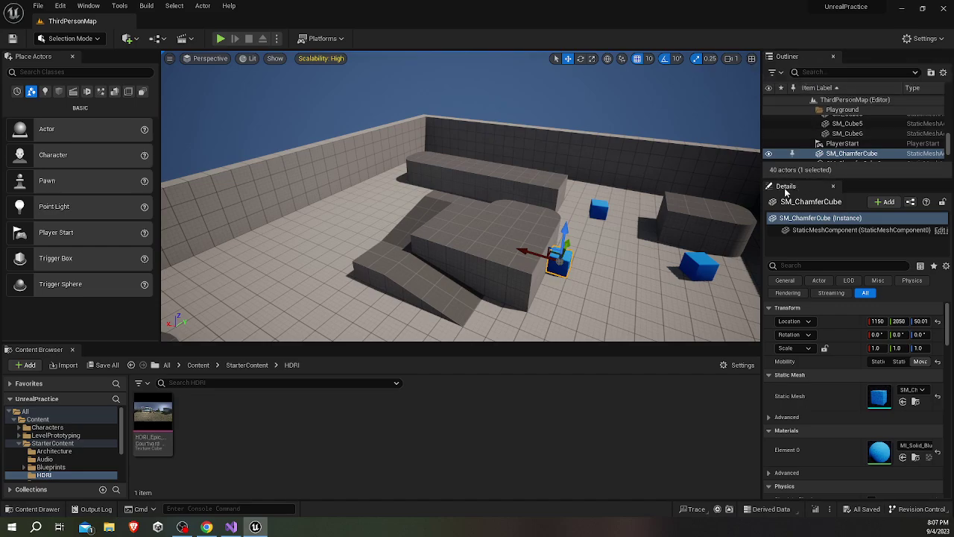
pyautogui.moveTo(697, 243)
pyautogui.mouseDown(button='right')
pyautogui.moveTo(173, 287)
pyautogui.moveTo(696, 243)
pyautogui.mouseUp(button='right')
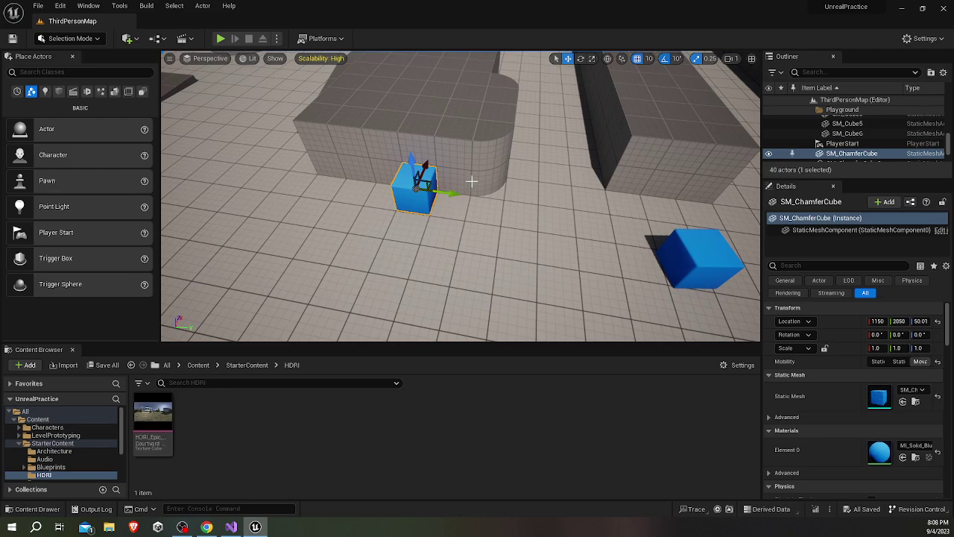
# Step: Move SM_ChamferCube along Y, X and Z, undoing one move, ending at 1110, 2030
pyautogui.moveTo(451, 193); pyautogui.dragTo(551, 205)
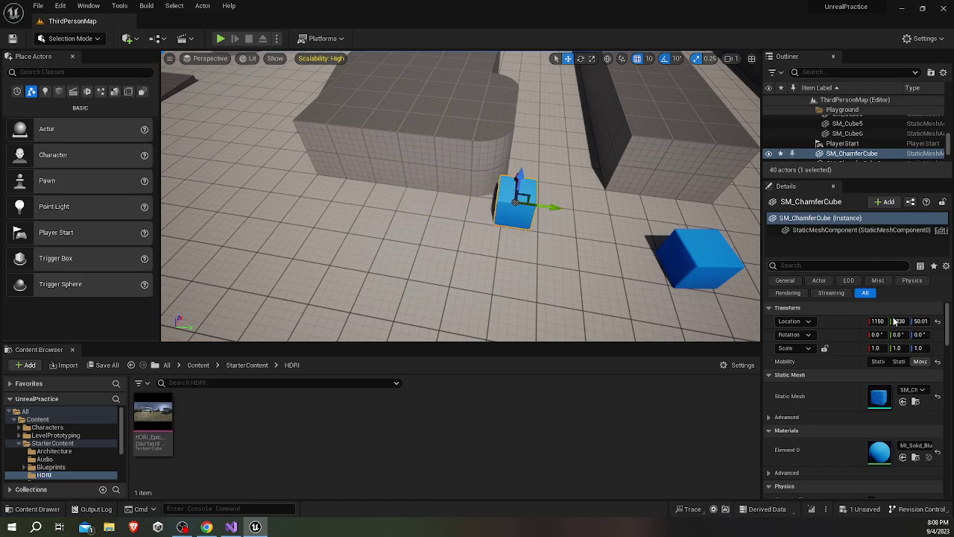
pyautogui.moveTo(548, 208); pyautogui.dragTo(473, 197)
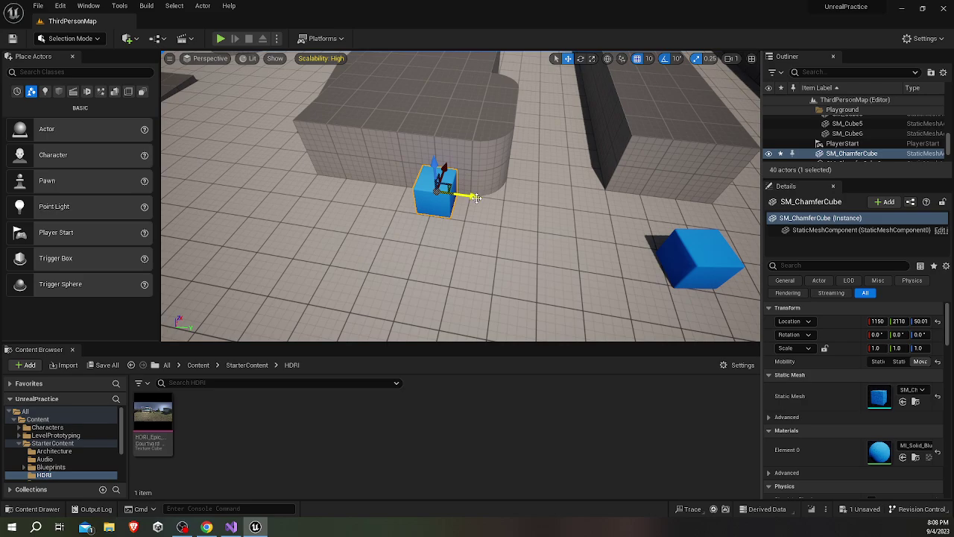
pyautogui.moveTo(476, 199); pyautogui.dragTo(303, 184)
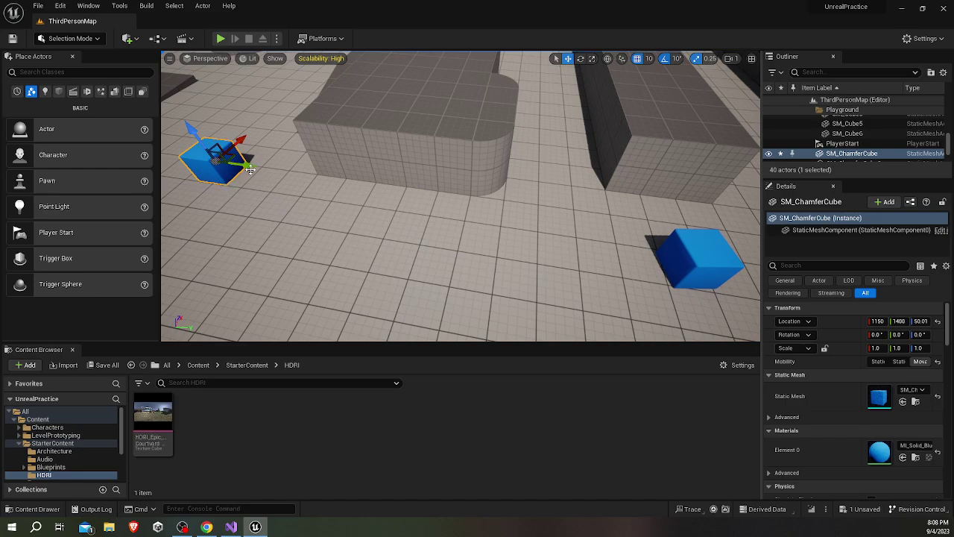
pyautogui.moveTo(242, 140)
pyautogui.mouseDown()
pyautogui.moveTo(322, 99)
pyautogui.moveTo(261, 141)
pyautogui.mouseUp()
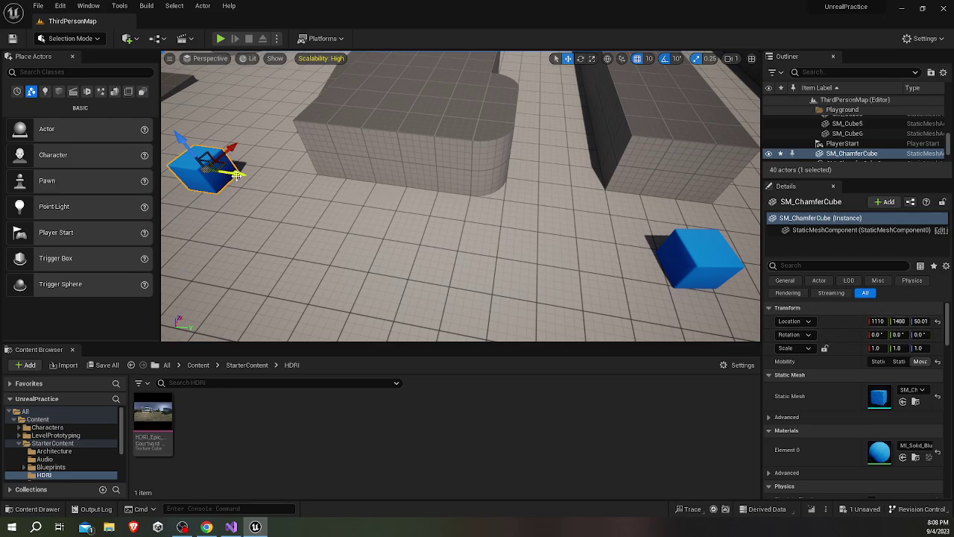
pyautogui.moveTo(237, 176)
pyautogui.mouseDown()
pyautogui.moveTo(493, 226)
pyautogui.moveTo(442, 216)
pyautogui.mouseUp()
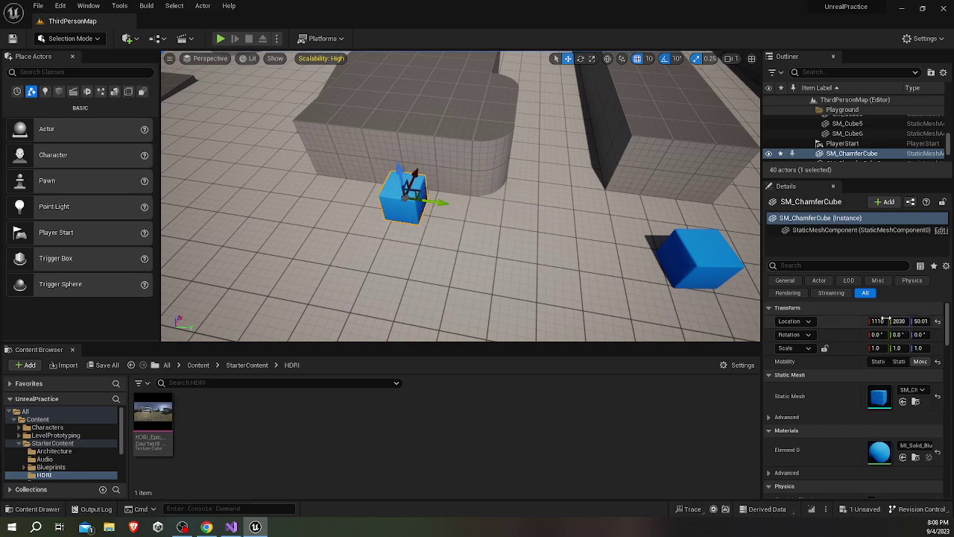
pyautogui.moveTo(433, 201)
pyautogui.mouseDown()
pyautogui.moveTo(273, 148)
pyautogui.moveTo(323, 122)
pyautogui.moveTo(278, 155)
pyautogui.moveTo(268, 218)
pyautogui.moveTo(277, 96)
pyautogui.mouseUp()
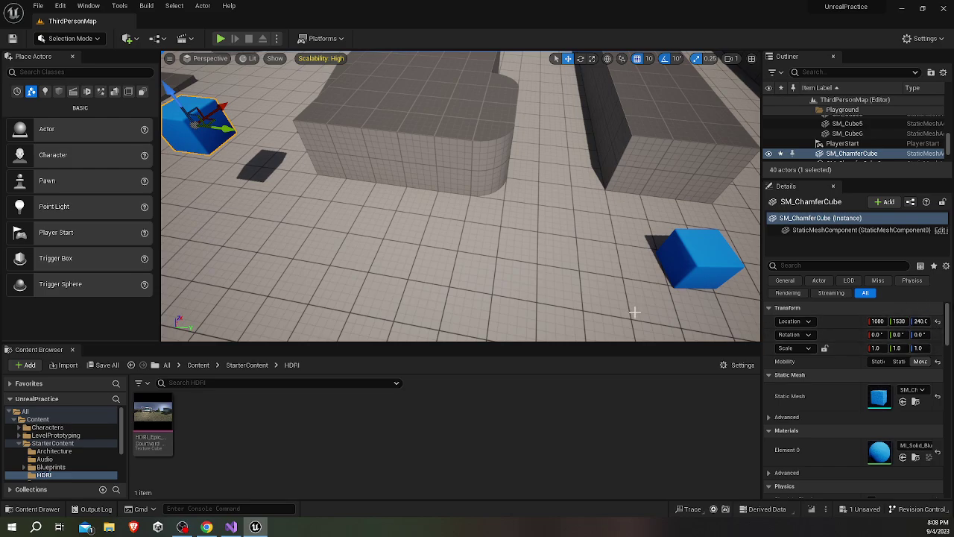
pyautogui.hotkey('ctrl', 'z')
pyautogui.hotkey('ctrl', 'z')
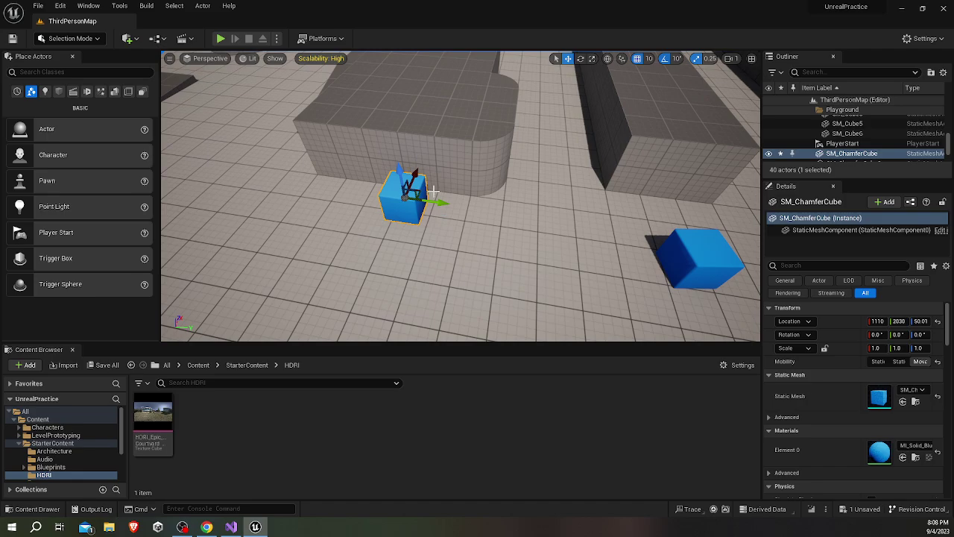
pyautogui.moveTo(433, 192); pyautogui.dragTo(403, 192, button='right')
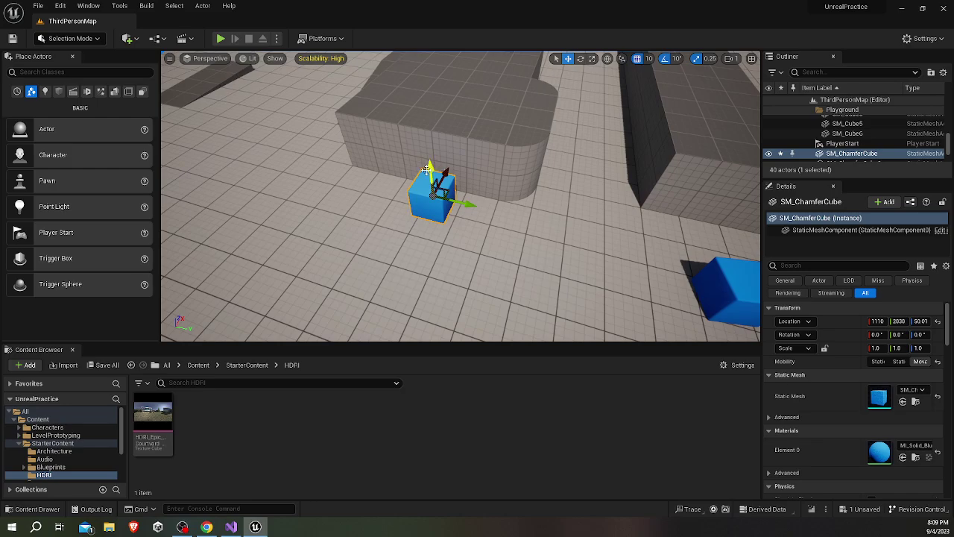
pyautogui.moveTo(427, 170); pyautogui.dragTo(427, 126)
# Step: Undo the cube's raise, try rotating it about several axes, then undo back to 0, 0, 0 rotation
pyautogui.hotkey('ctrl', 'z')
pyautogui.press('e')
pyautogui.moveTo(481, 232); pyautogui.dragTo(477, 168)
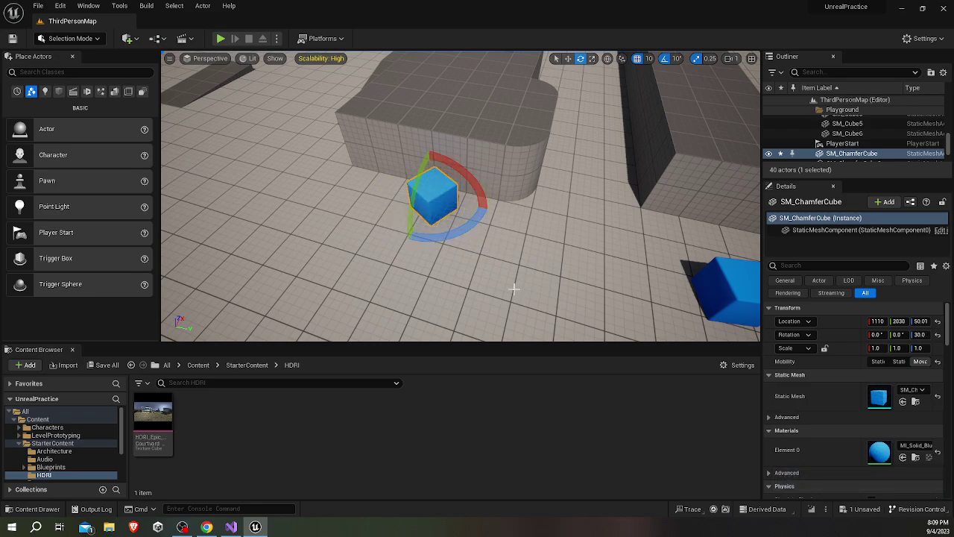
pyautogui.moveTo(396, 146)
pyautogui.mouseDown()
pyautogui.moveTo(437, 152)
pyautogui.moveTo(568, 339)
pyautogui.mouseUp()
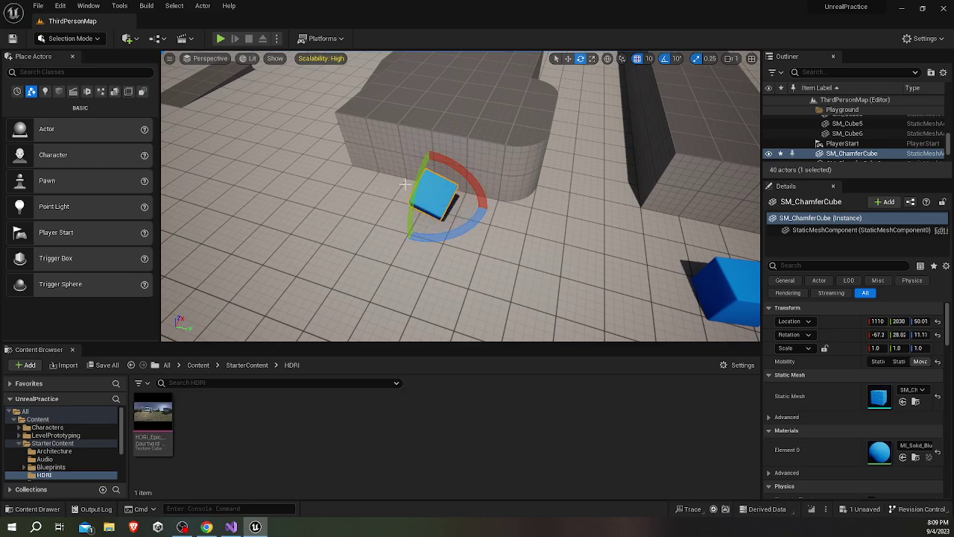
pyautogui.moveTo(405, 183); pyautogui.dragTo(475, 235)
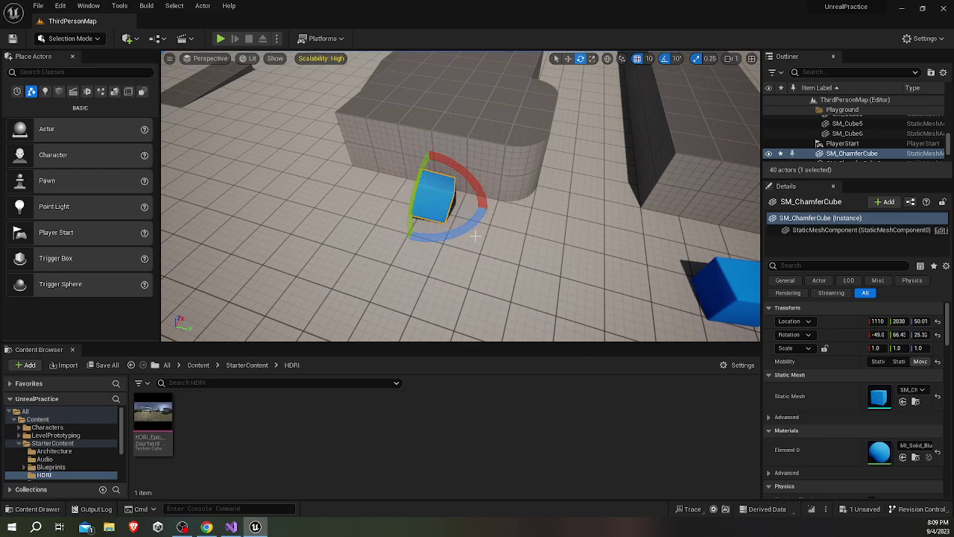
pyautogui.hotkey('ctrl', 'z')
pyautogui.hotkey('ctrl', 'z')
pyautogui.hotkey('ctrl', 'z')
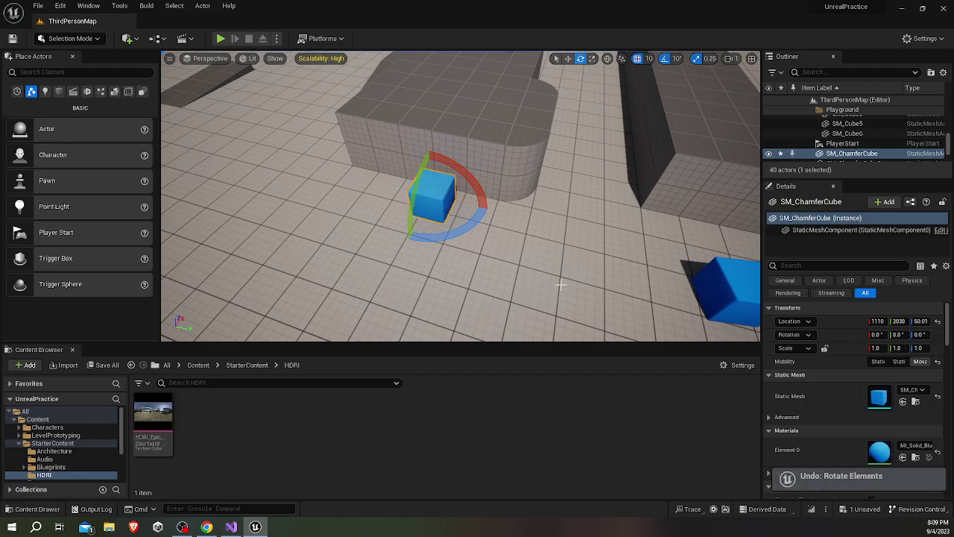
pyautogui.moveTo(526, 208)
pyautogui.mouseDown(button='right')
pyautogui.moveTo(233, 149)
pyautogui.moveTo(555, 213)
pyautogui.mouseUp(button='right')
# Step: Try stretching the cube along Y and scaling it uniformly, undoing each back to 1.0 scale
pyautogui.press('r')
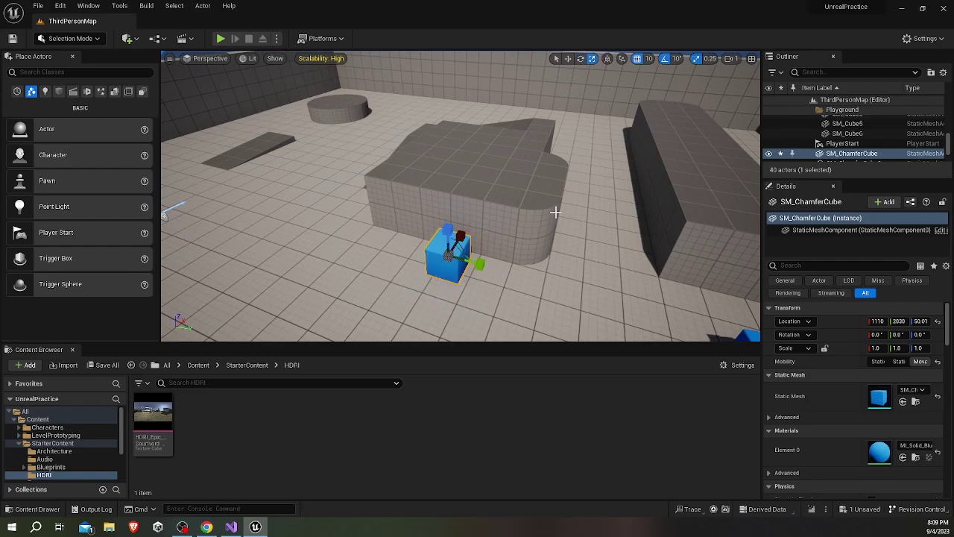
pyautogui.moveTo(479, 264)
pyautogui.mouseDown()
pyautogui.moveTo(418, 254)
pyautogui.moveTo(448, 229)
pyautogui.mouseUp()
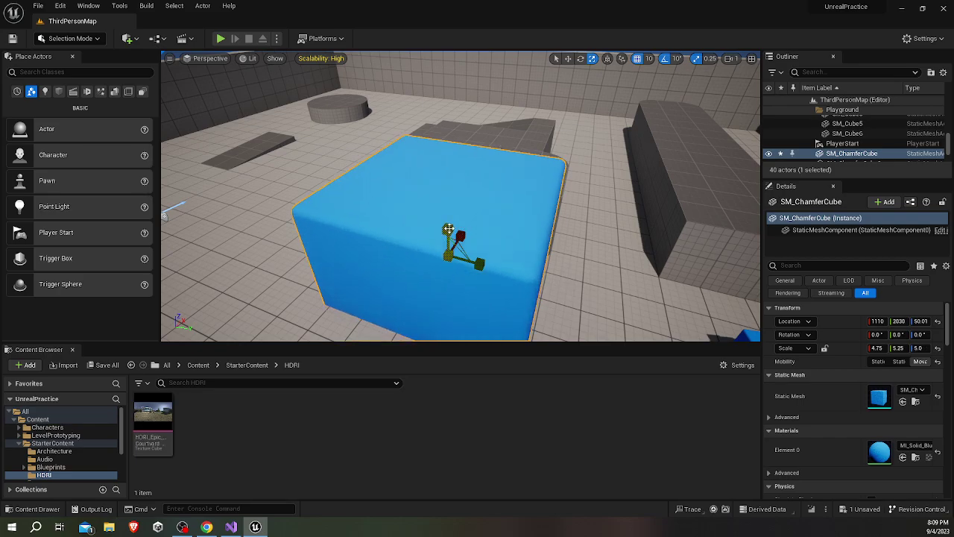
pyautogui.hotkey('ctrl', 'z')
pyautogui.hotkey('ctrl', 'z')
pyautogui.hotkey('ctrl', 'z')
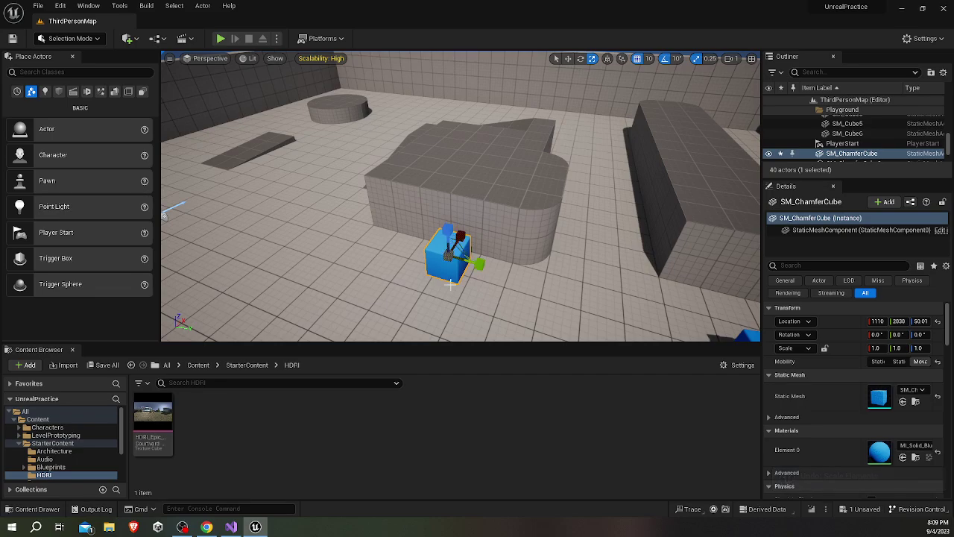
pyautogui.scroll(5, 451, 286)
pyautogui.moveTo(450, 286)
pyautogui.mouseDown(button='right')
pyautogui.moveTo(447, 295)
pyautogui.moveTo(445, 255)
pyautogui.mouseUp(button='right')
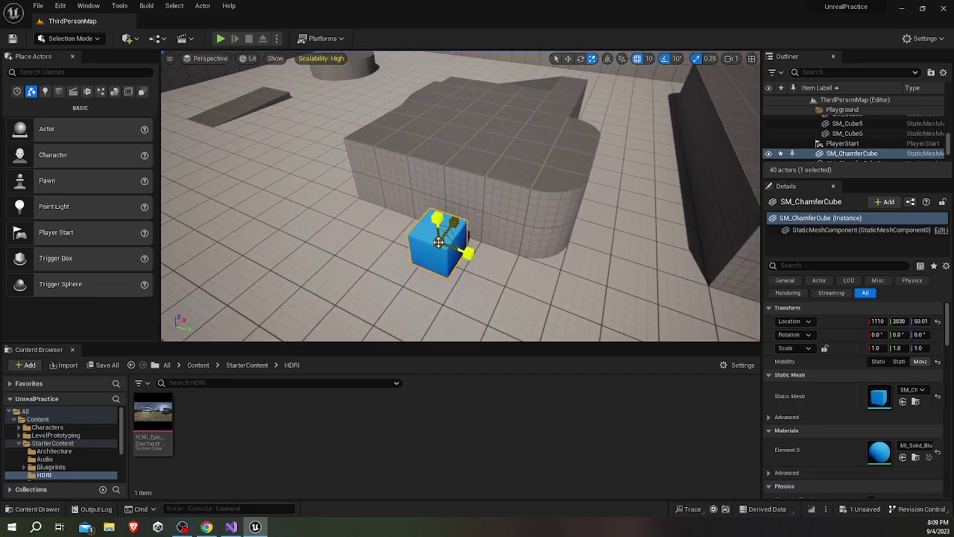
pyautogui.moveTo(439, 242)
pyautogui.mouseDown()
pyautogui.moveTo(448, 209)
pyautogui.moveTo(442, 246)
pyautogui.mouseUp()
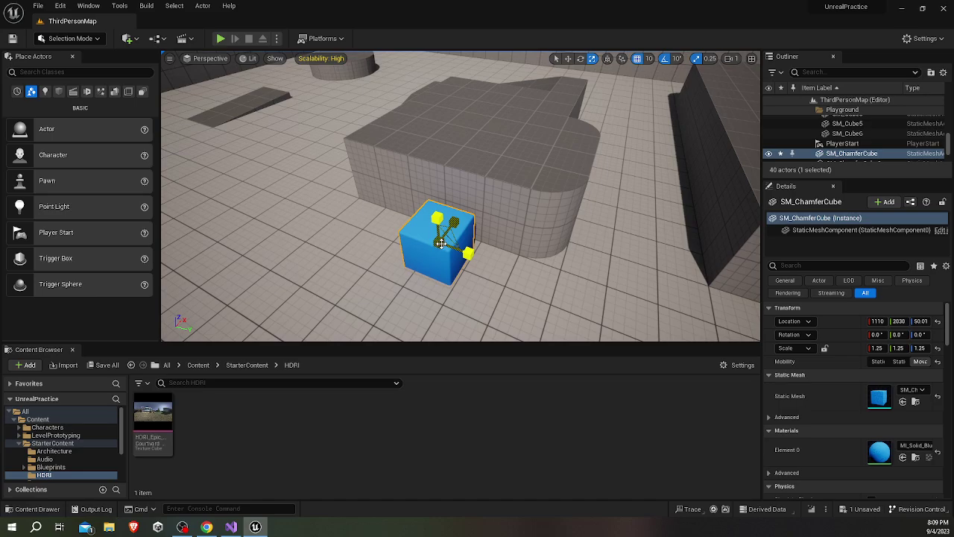
pyautogui.hotkey('ctrl', 'z')
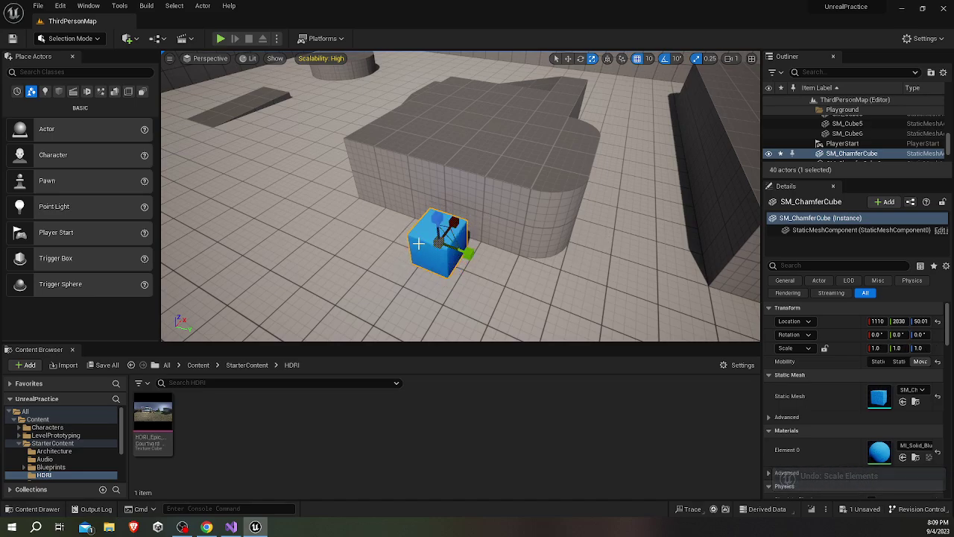
# Step: Put the gizmo in move mode, frame SM_ChamferCube, and fly the view past the wall to the blue cube
pyautogui.press('e')
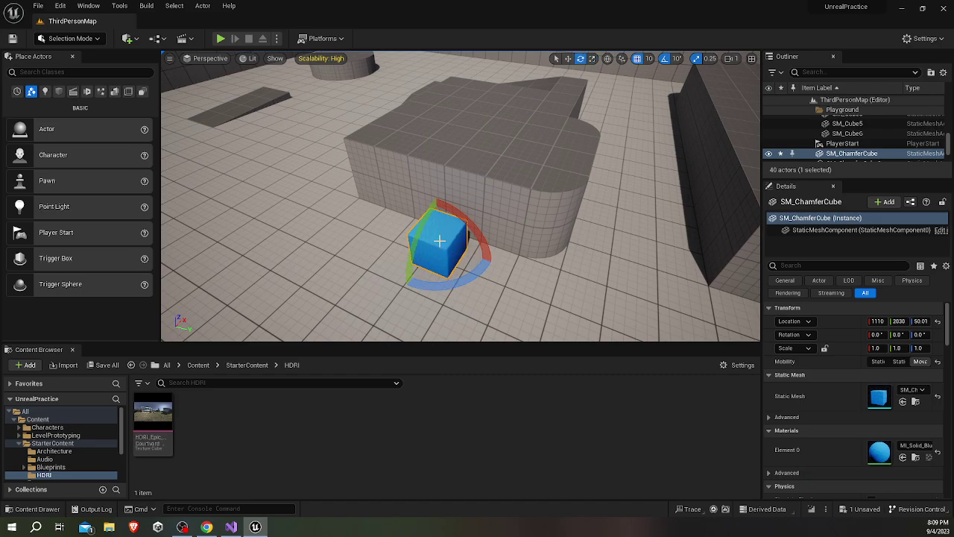
pyautogui.press('w')
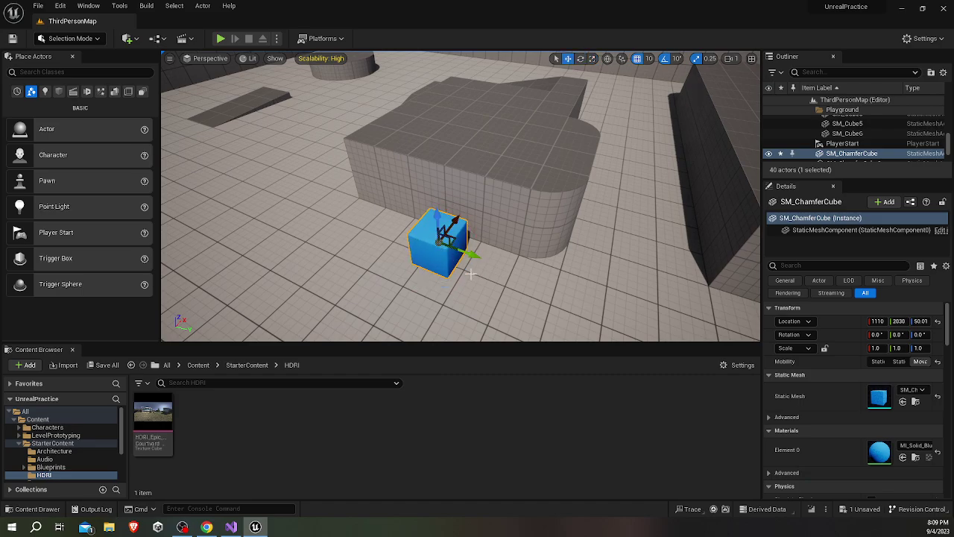
pyautogui.moveTo(471, 273)
pyautogui.mouseDown(button='right')
pyautogui.moveTo(477, 224)
pyautogui.moveTo(539, 241)
pyautogui.mouseUp(button='right')
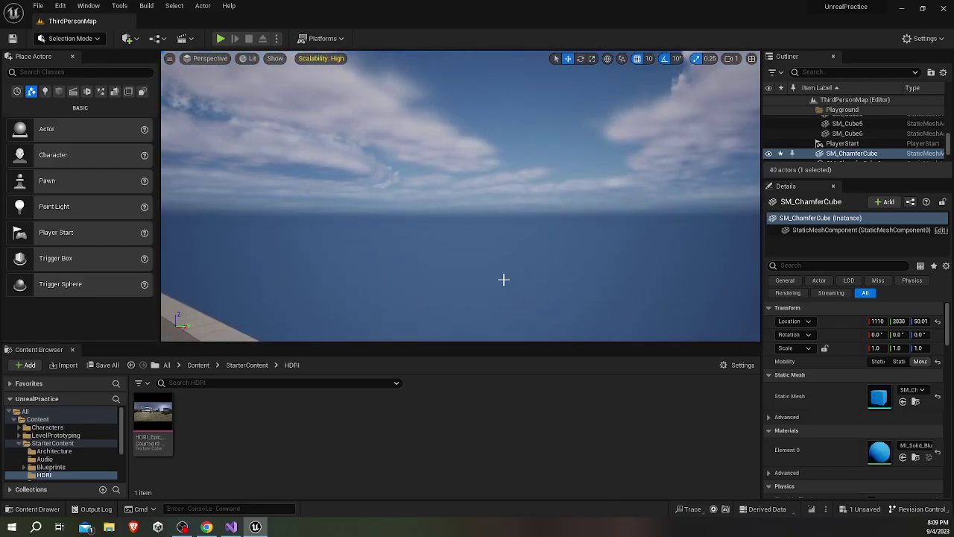
pyautogui.press('f')
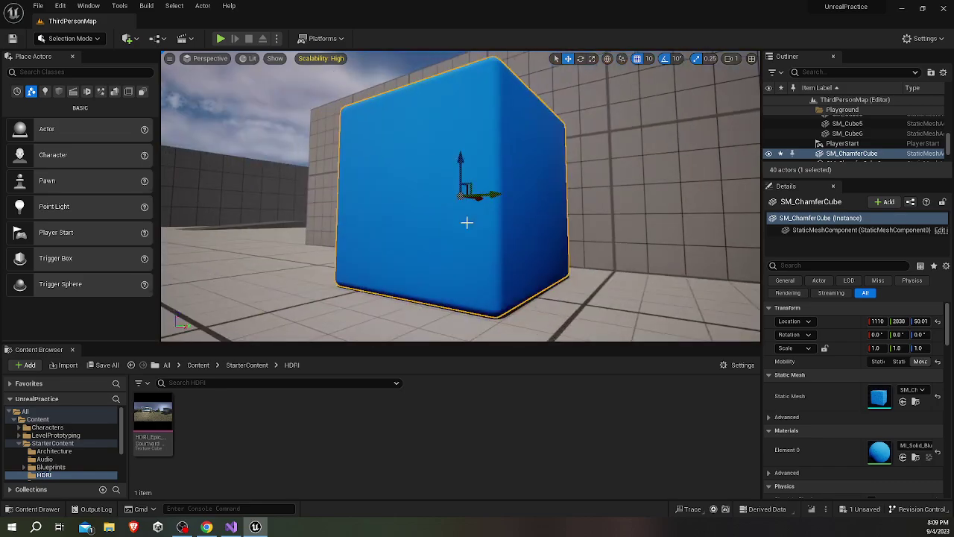
pyautogui.moveTo(461, 196)
pyautogui.mouseDown(button='right')
pyautogui.moveTo(477, 149)
pyautogui.moveTo(470, 201)
pyautogui.mouseUp(button='right')
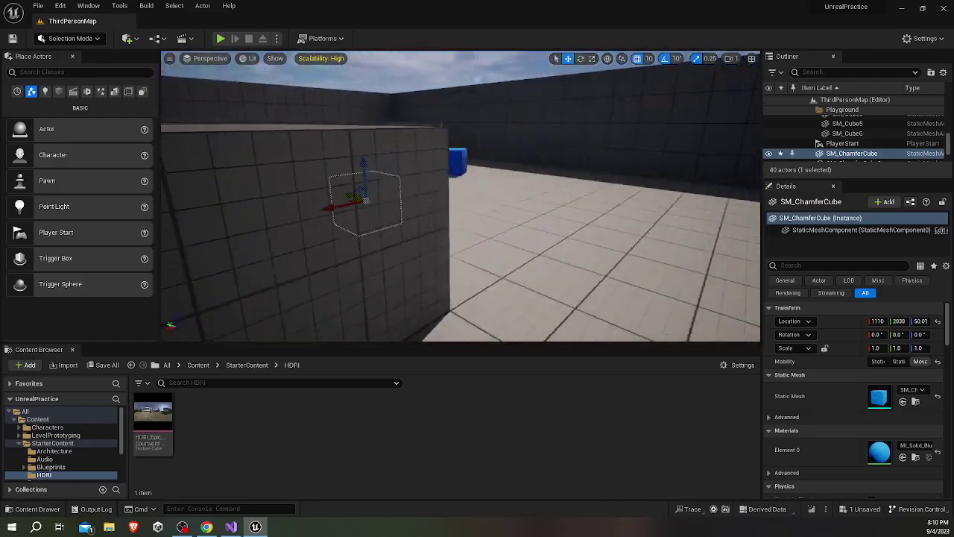
pyautogui.moveTo(470, 201)
pyautogui.mouseDown(button='right')
pyautogui.moveTo(447, 209)
pyautogui.moveTo(455, 246)
pyautogui.moveTo(615, 161)
pyautogui.mouseUp(button='right')
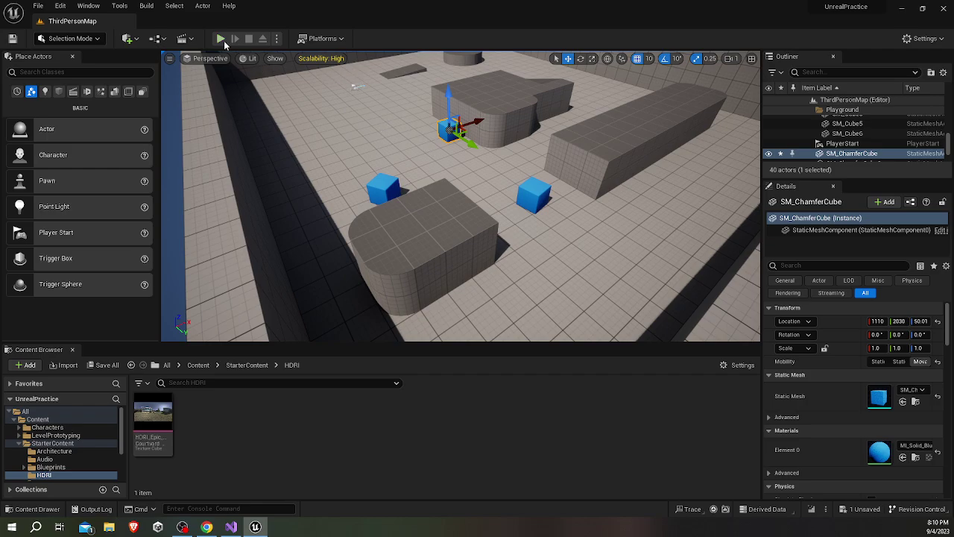
# Step: Play the level and run the character forward onto the ramp and round platform, jumping twice
pyautogui.click(222, 39)
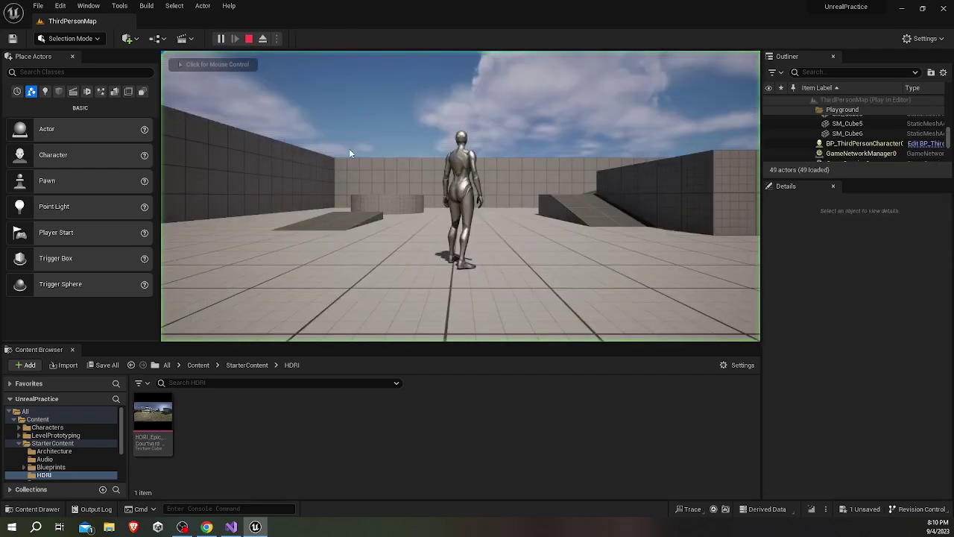
pyautogui.press('w')
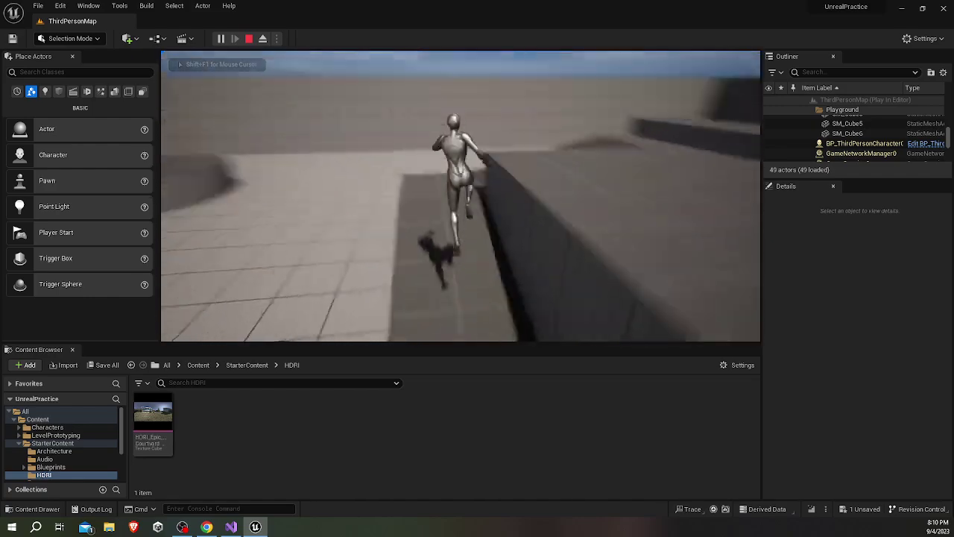
pyautogui.press('space')
pyautogui.press('w')
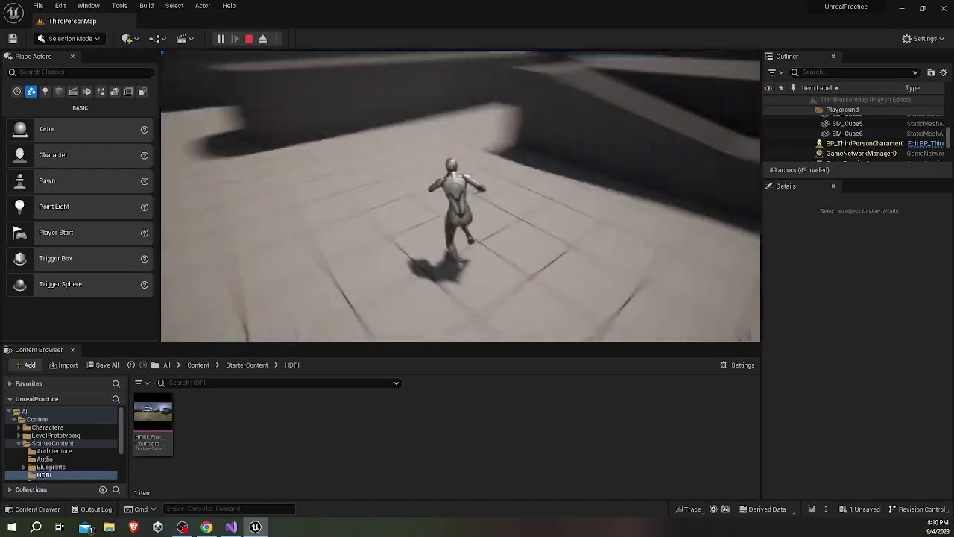
pyautogui.press('w')
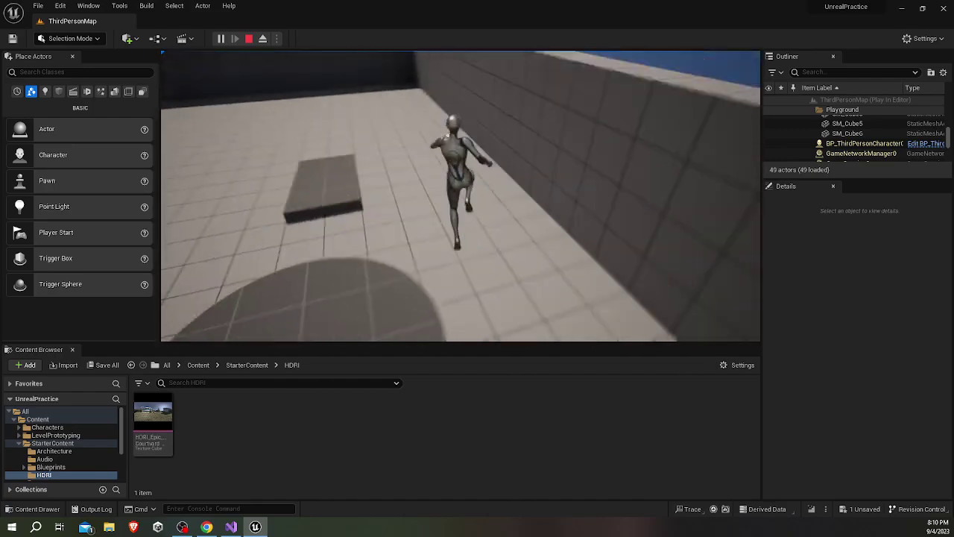
pyautogui.press('space')
pyautogui.press('w')
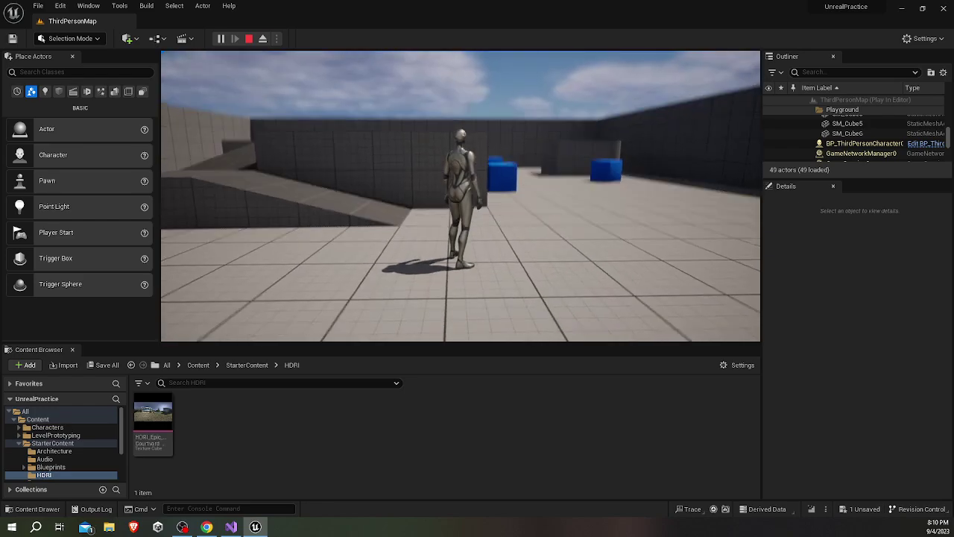
# Step: Return focus to the running game, then release the mouse with Shift+F1
pyautogui.hotkey('alt', 'Tab')
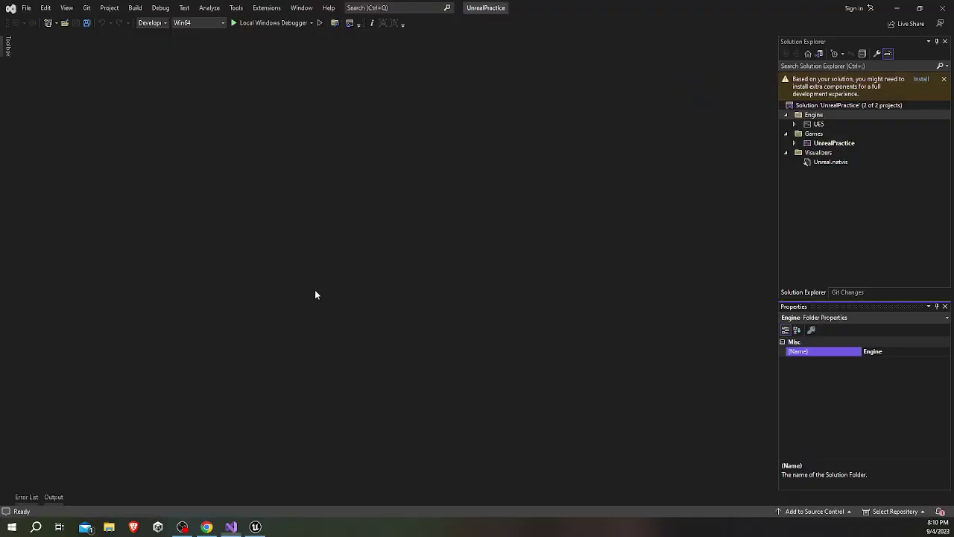
pyautogui.click(255, 527)
pyautogui.click(460, 196)
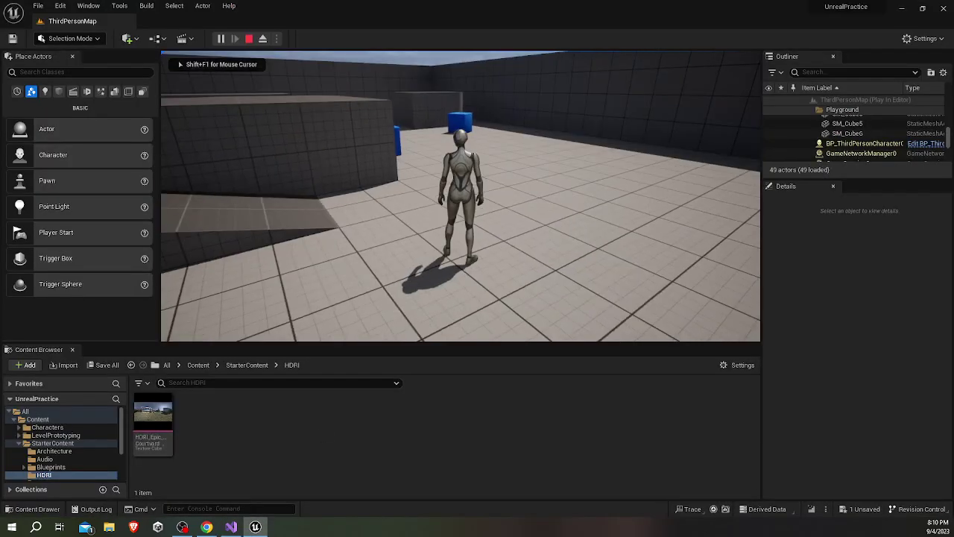
pyautogui.hotkey('shift', 'F1')
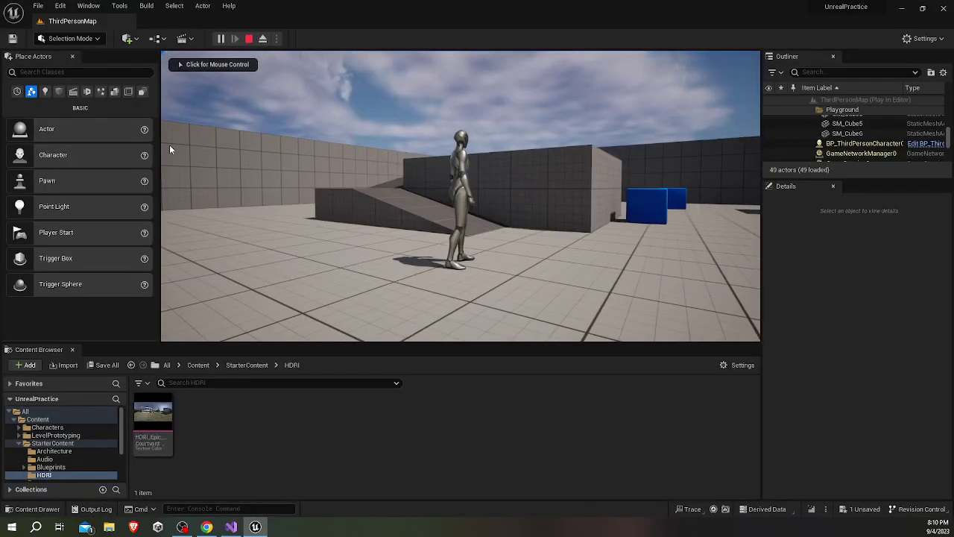
# Step: Stop the play session, then briefly start and exit play again with Alt+P and Esc
pyautogui.click(250, 38)
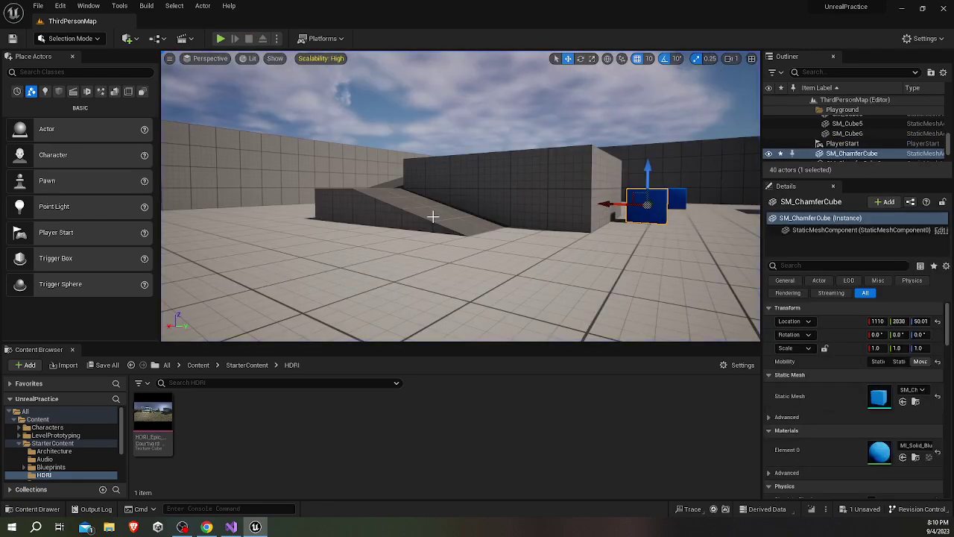
pyautogui.moveTo(432, 216); pyautogui.dragTo(455, 179)
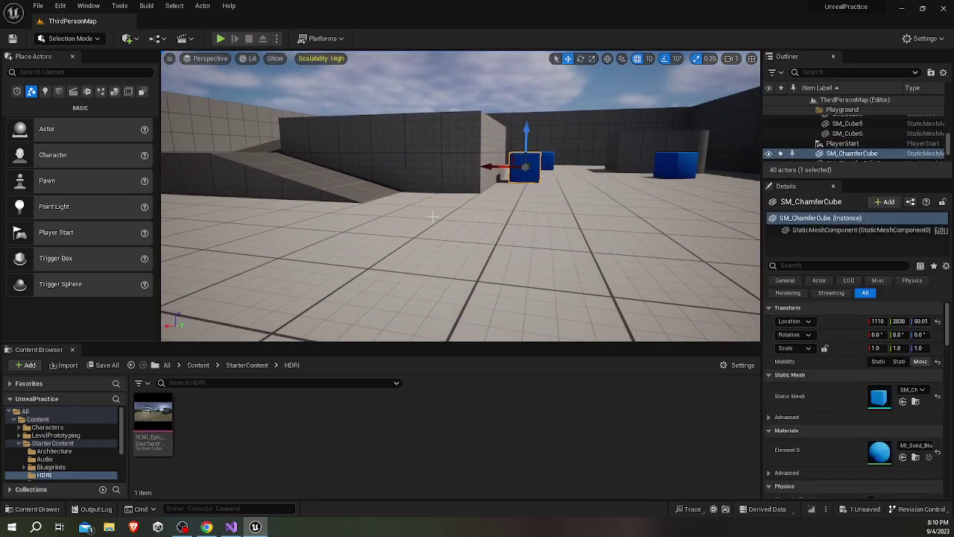
pyautogui.hotkey('alt', 'p')
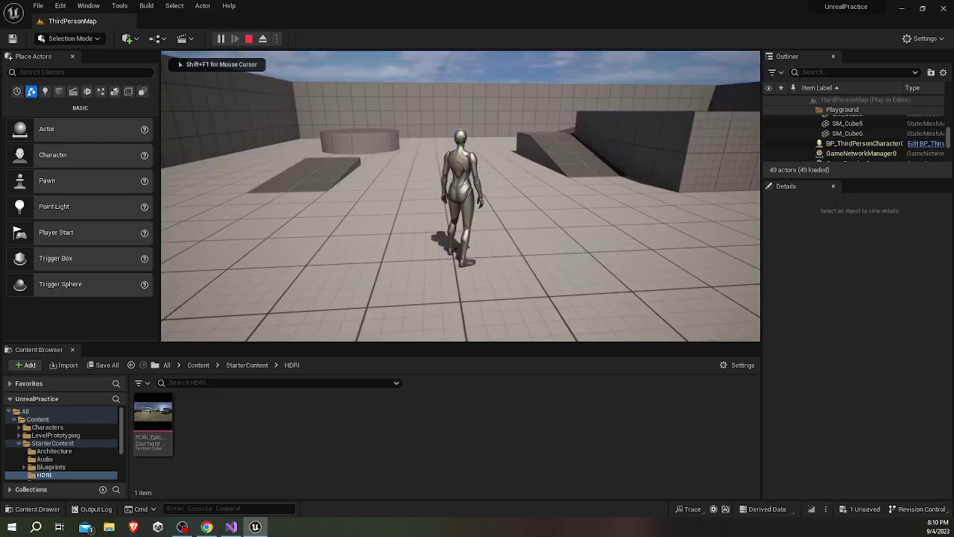
pyautogui.press('Escape')
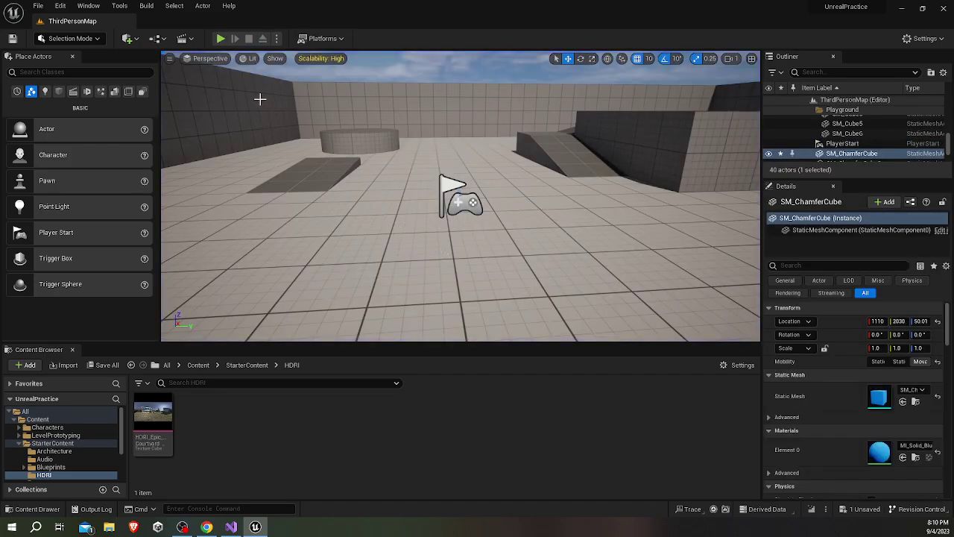
pyautogui.moveTo(448, 224); pyautogui.dragTo(418, 246, button='right')
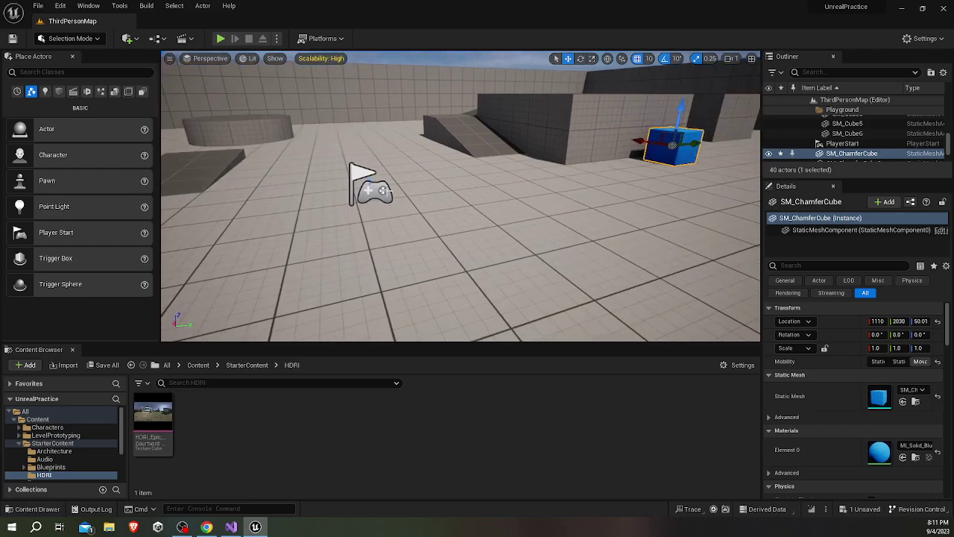
# Step: Play once more, walk the character toward the ramp, and end the session with Esc
pyautogui.click(221, 38)
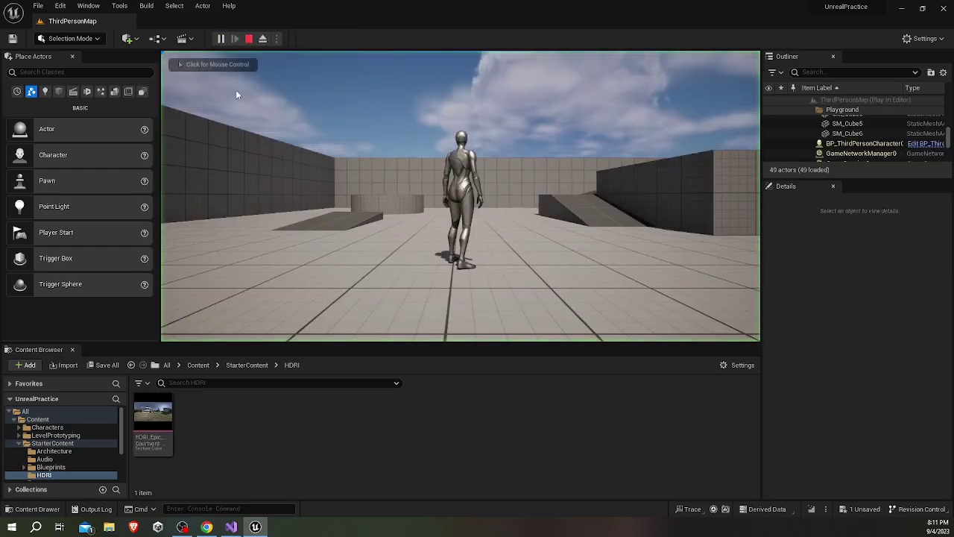
pyautogui.click(514, 290)
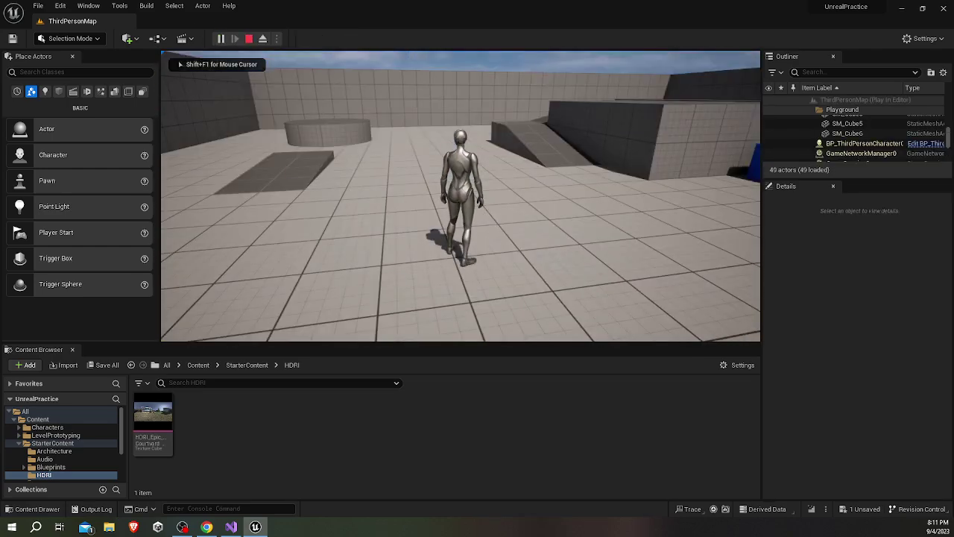
pyautogui.press('w')
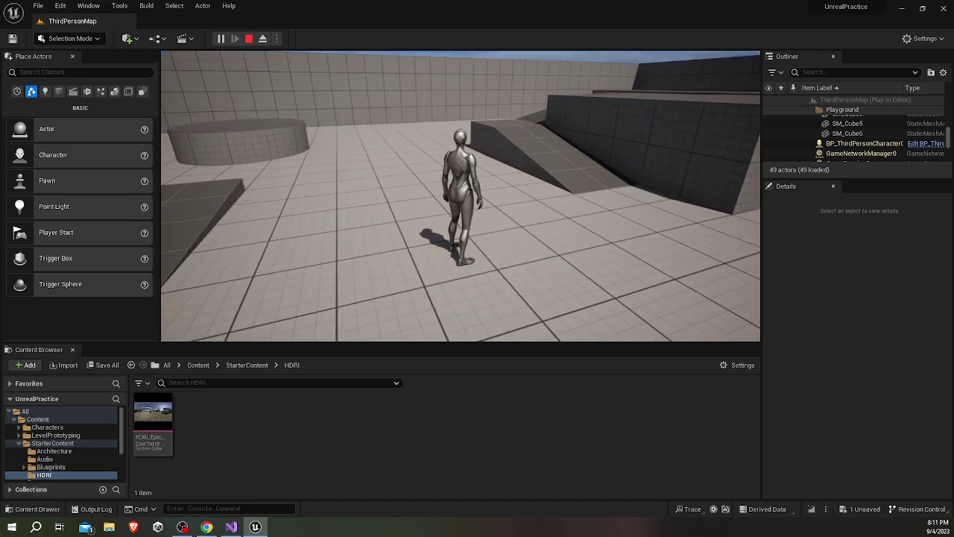
pyautogui.press('Escape')
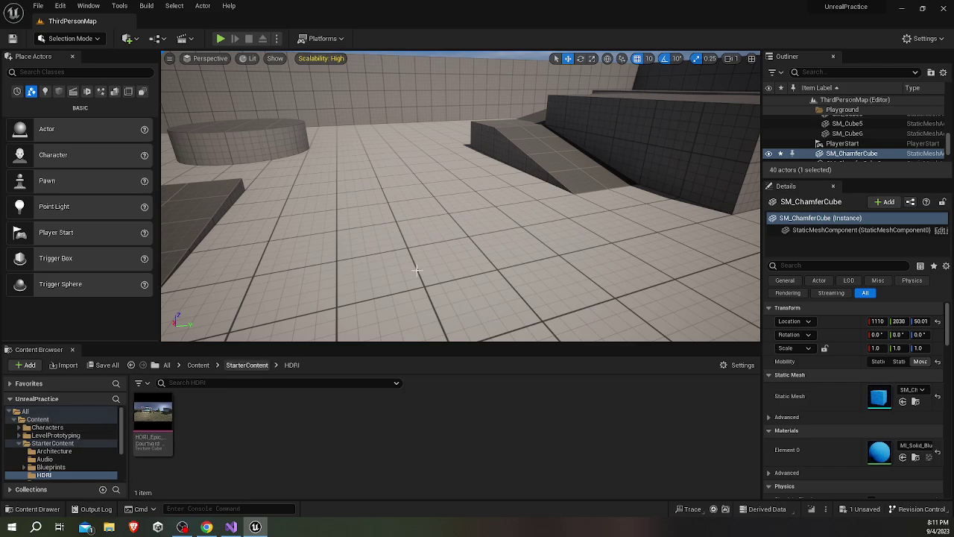
# Step: Navigate the Content Browser tree from the All and Content folders to C++ Classes
pyautogui.scroll(-5, 513, 192)
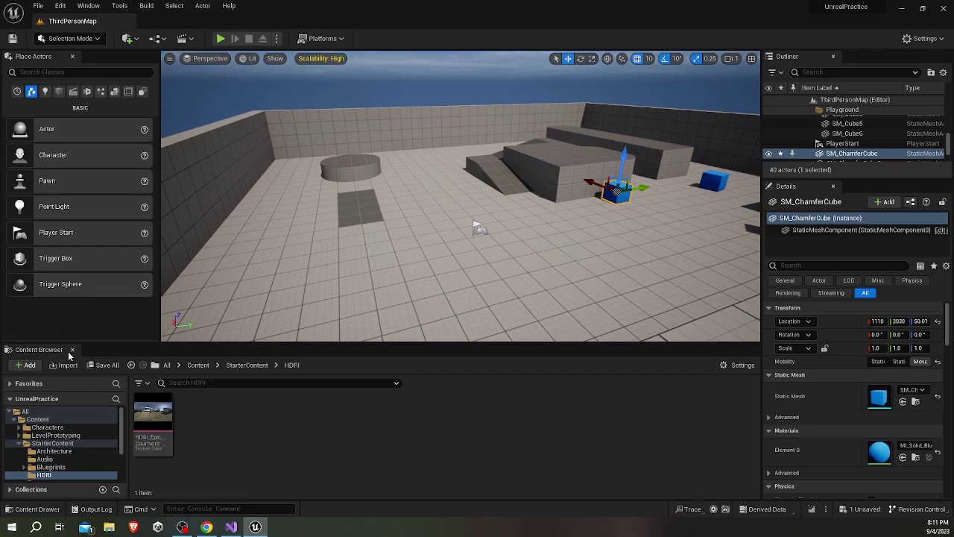
pyautogui.click(168, 366)
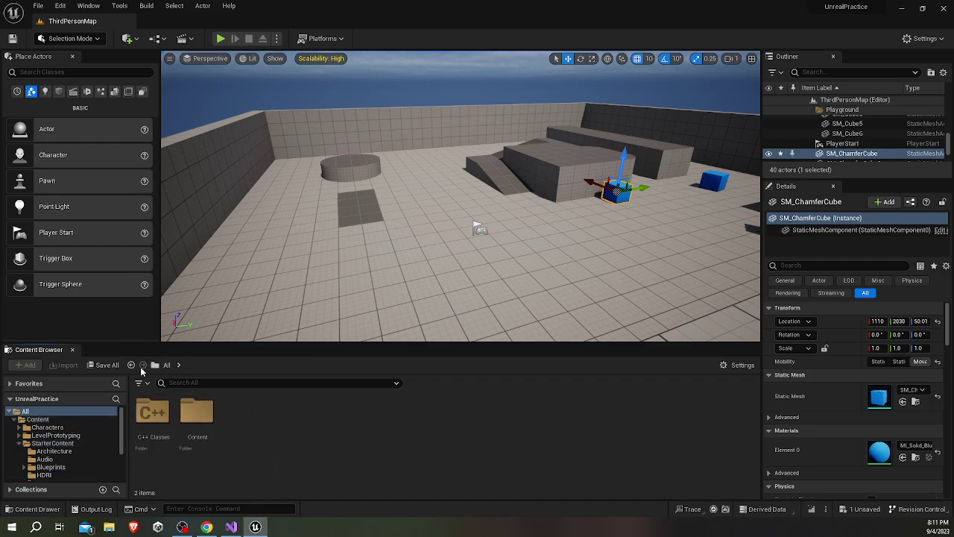
pyautogui.click(8, 412)
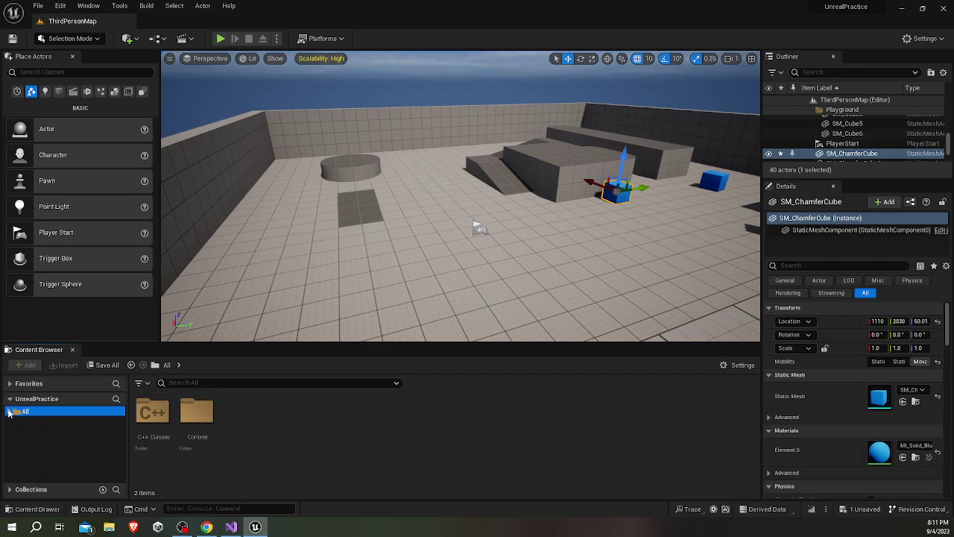
pyautogui.click(9, 412)
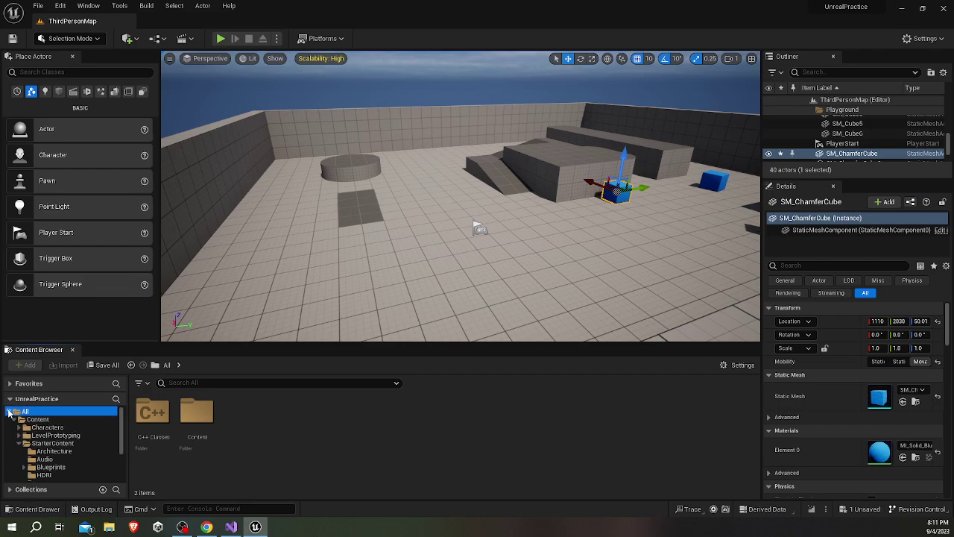
pyautogui.click(14, 420)
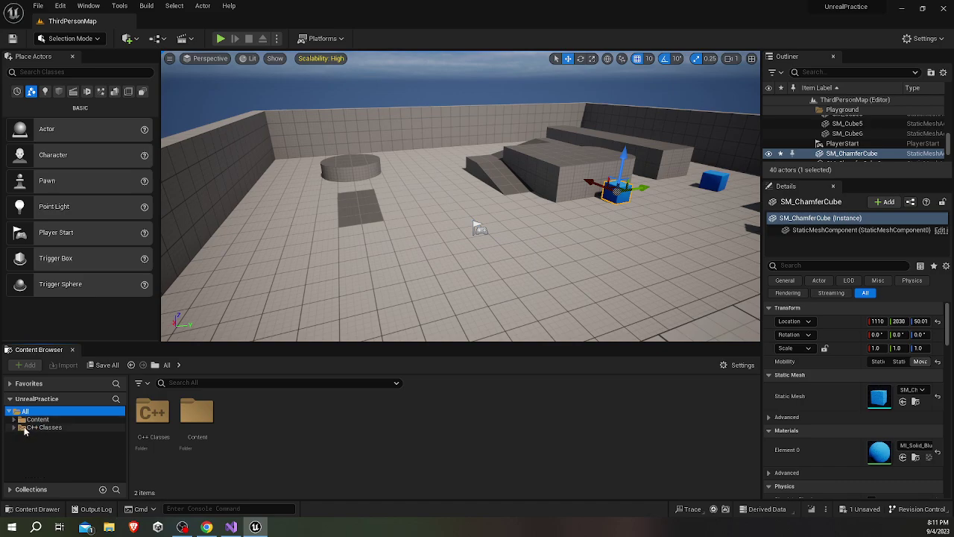
pyautogui.click(36, 420)
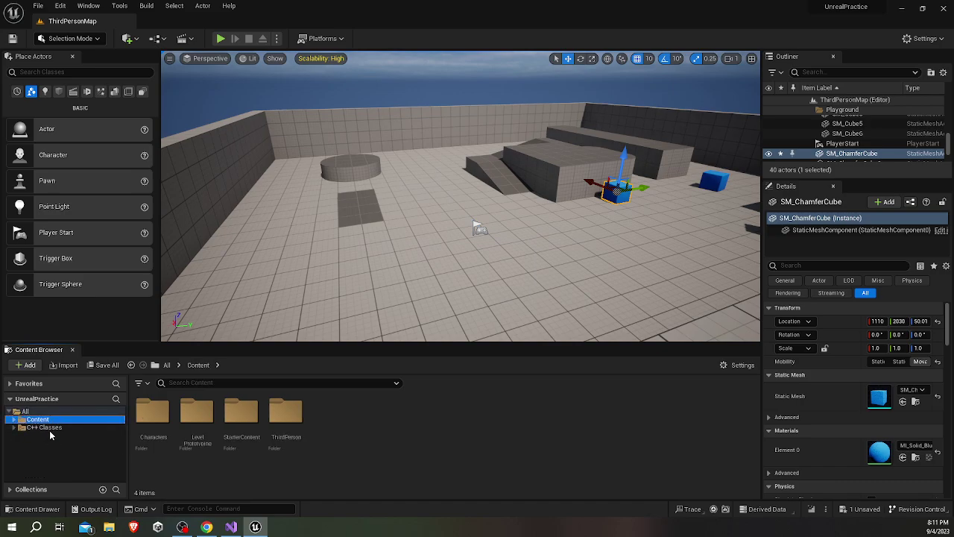
pyautogui.press('Up')
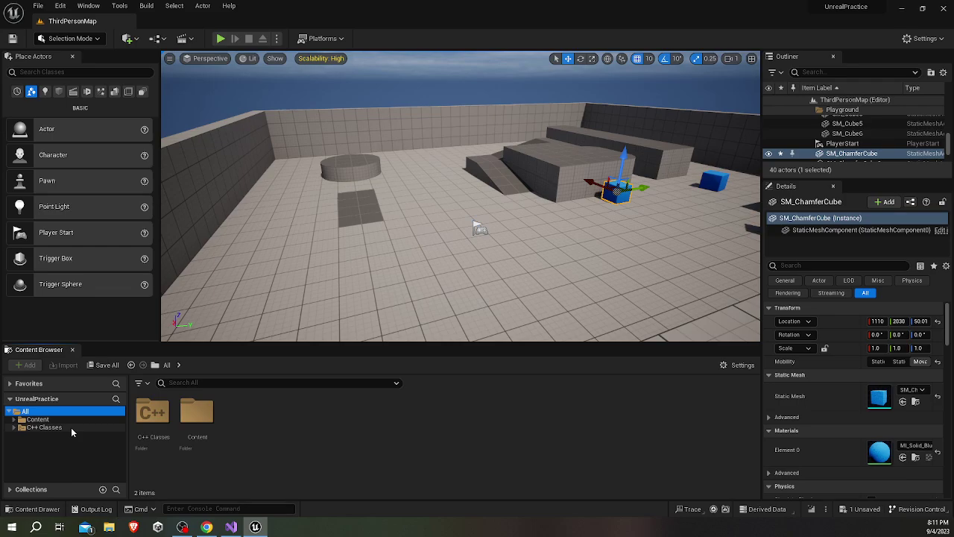
pyautogui.click(71, 427)
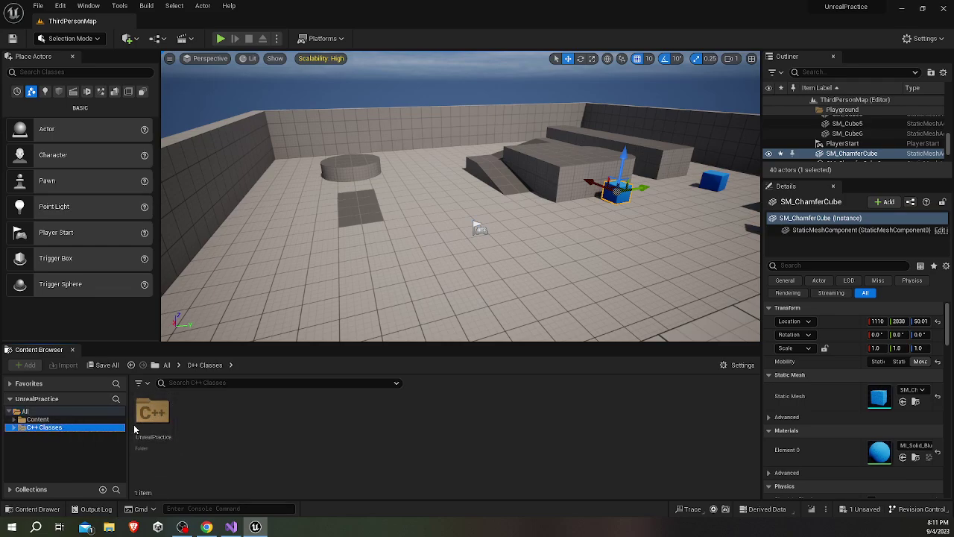
# Step: Enter the UnrealPractice folder, select UnrealPracticeCharacter, and bring Visual Studio to the front
pyautogui.doubleClick(162, 434)
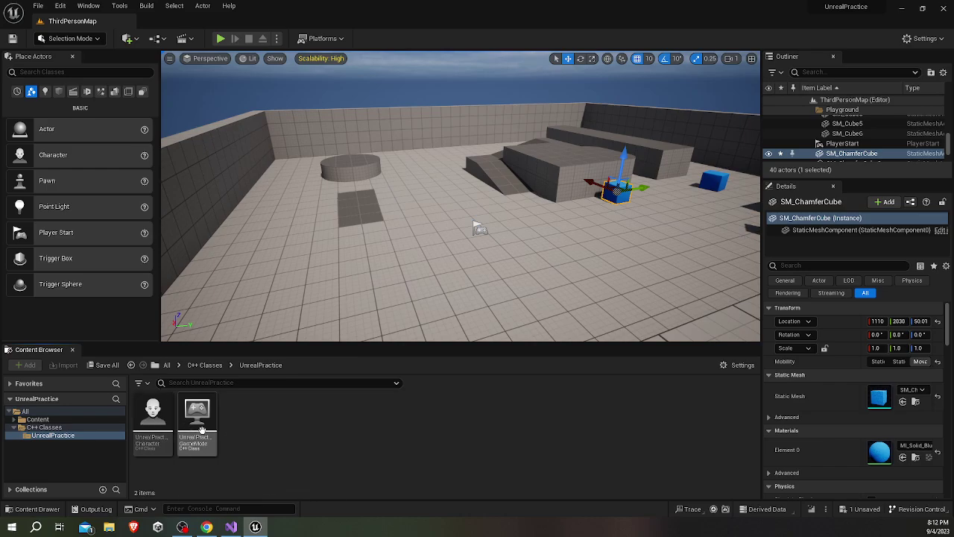
pyautogui.click(153, 426)
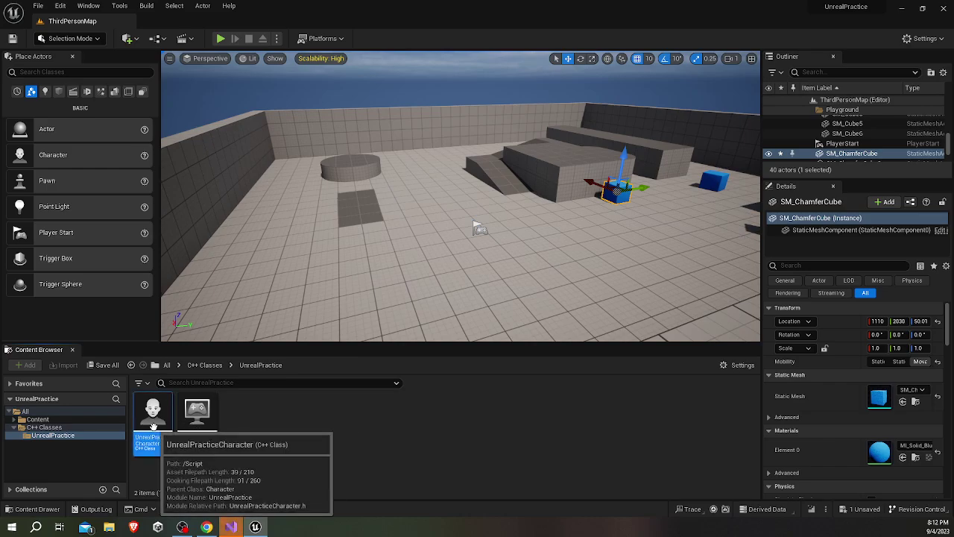
pyautogui.click(233, 527)
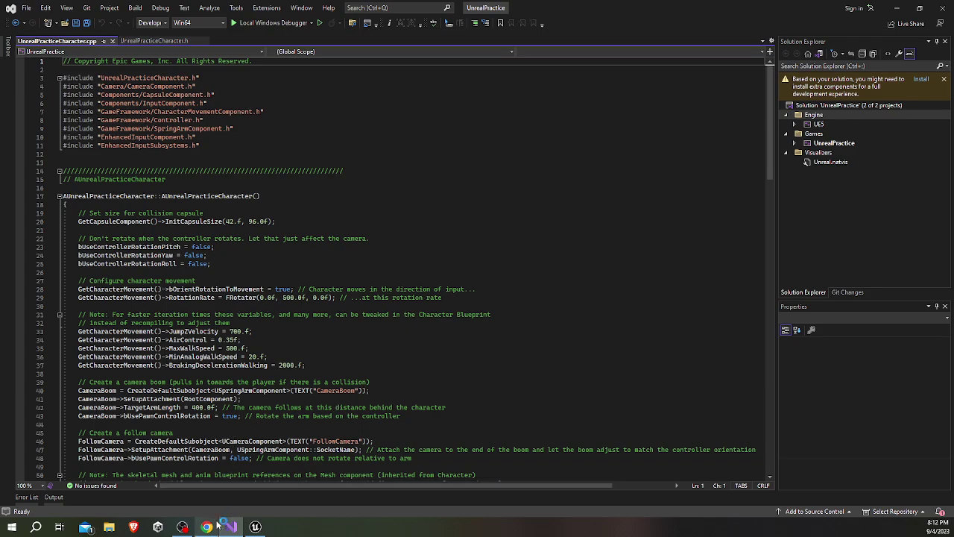
# Step: Read through the UnrealPracticeCharacter.cpp code from top to bottom
pyautogui.moveTo(239, 529)
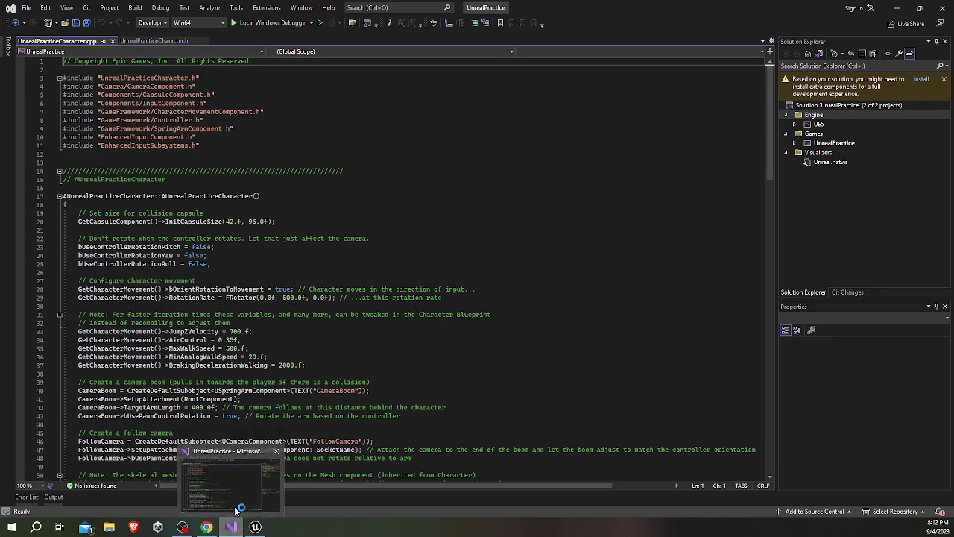
pyautogui.click(509, 338)
pyautogui.scroll(-6, 237, 247)
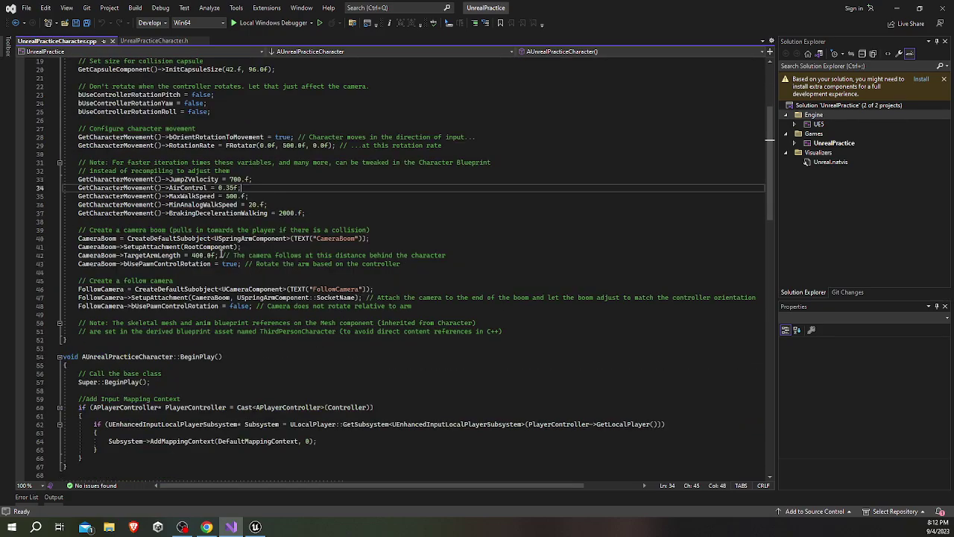
pyautogui.scroll(-5, 236, 246)
pyautogui.scroll(9, 177, 229)
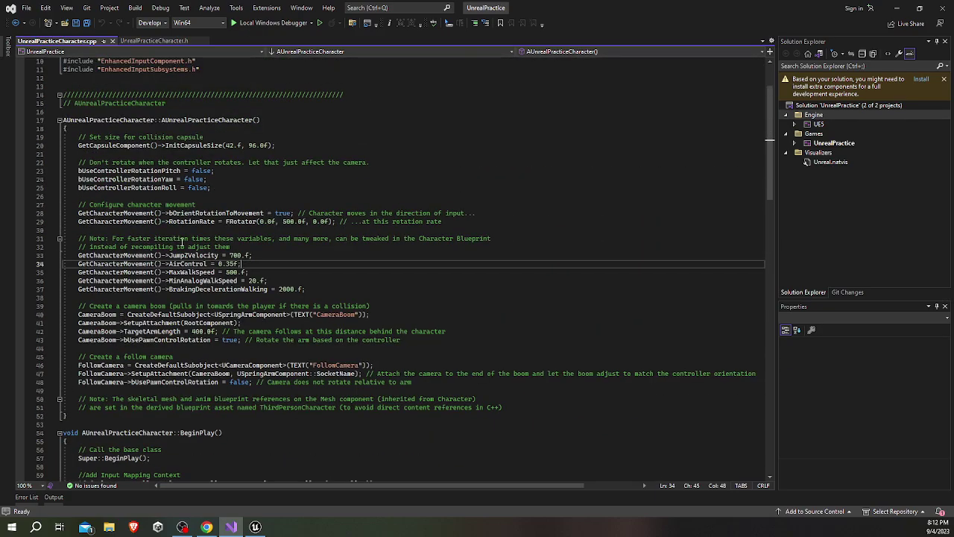
pyautogui.scroll(-9, 177, 229)
pyautogui.scroll(-8, 199, 254)
pyautogui.scroll(-15, 207, 298)
pyautogui.scroll(-8, 200, 319)
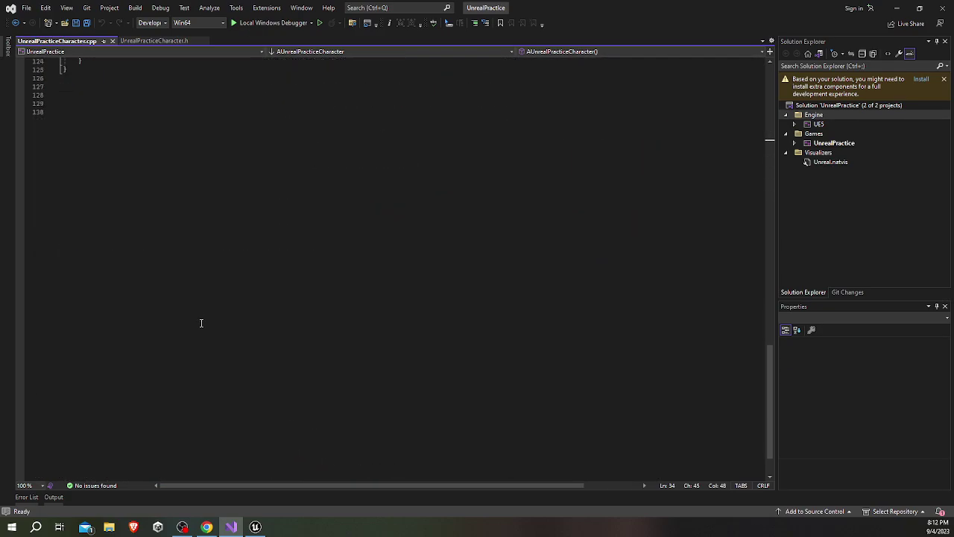
pyautogui.scroll(14, 202, 321)
pyautogui.scroll(10, 199, 325)
pyautogui.scroll(6, 199, 325)
pyautogui.scroll(11, 199, 325)
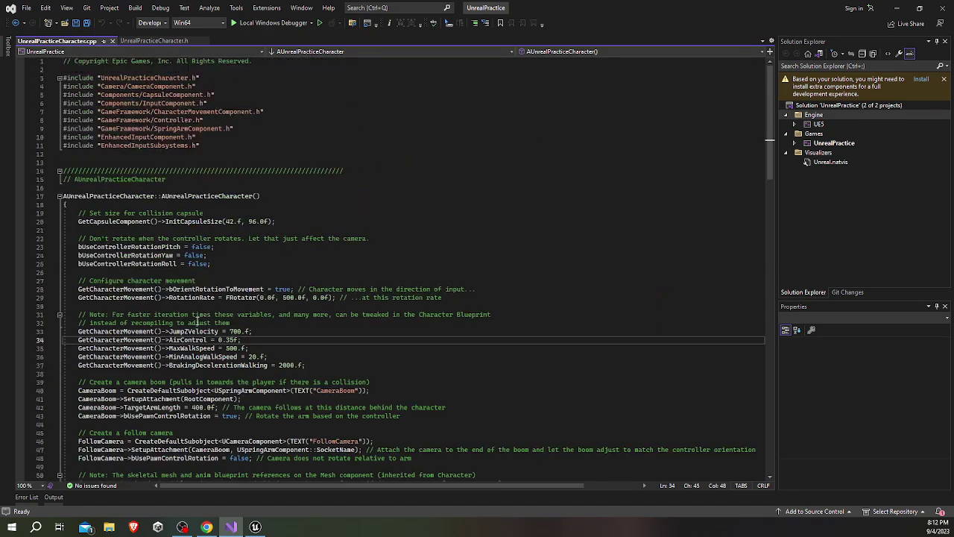
# Step: Look over the UnrealPracticeCharacter.h header
pyautogui.click(134, 40)
pyautogui.scroll(-6, 159, 254)
pyautogui.scroll(6, 159, 254)
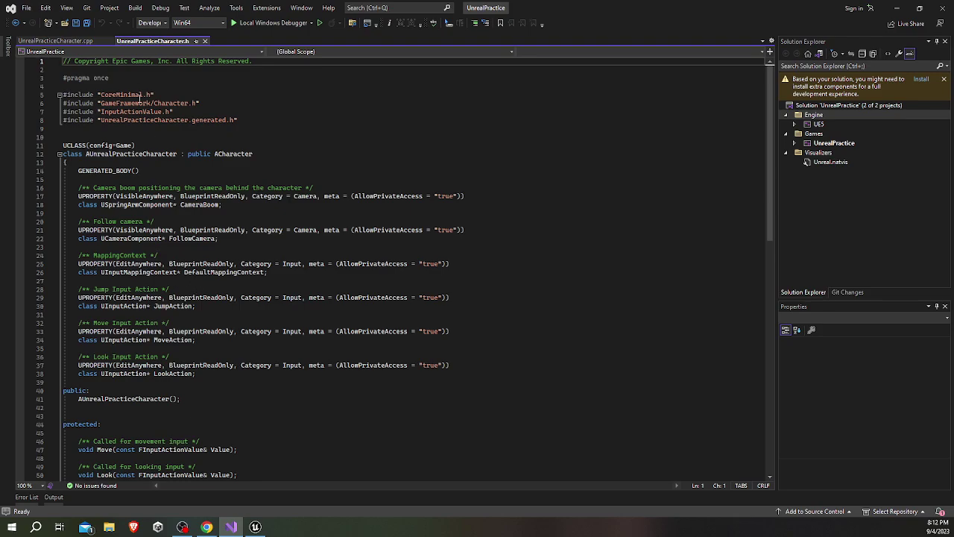
pyautogui.scroll(-7, 194, 257)
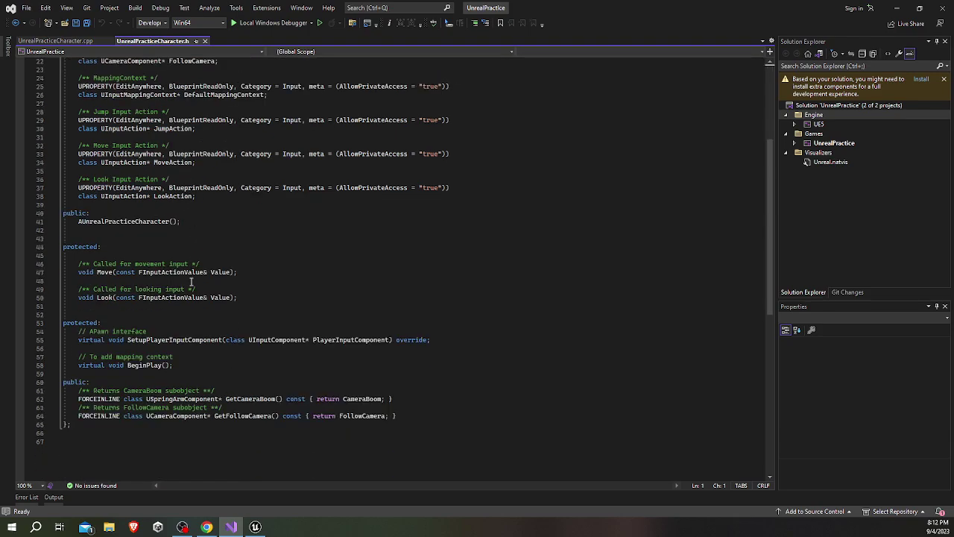
pyautogui.scroll(7, 191, 281)
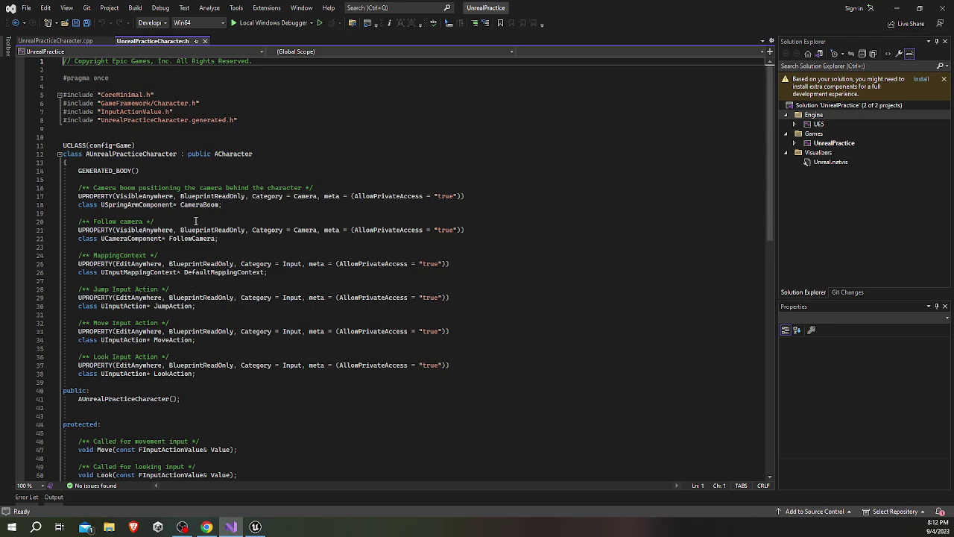
# Step: Review UnrealPracticeCharacter.cpp again, then switch back to the Unreal Editor window
pyautogui.click(67, 42)
pyautogui.scroll(-3, 316, 349)
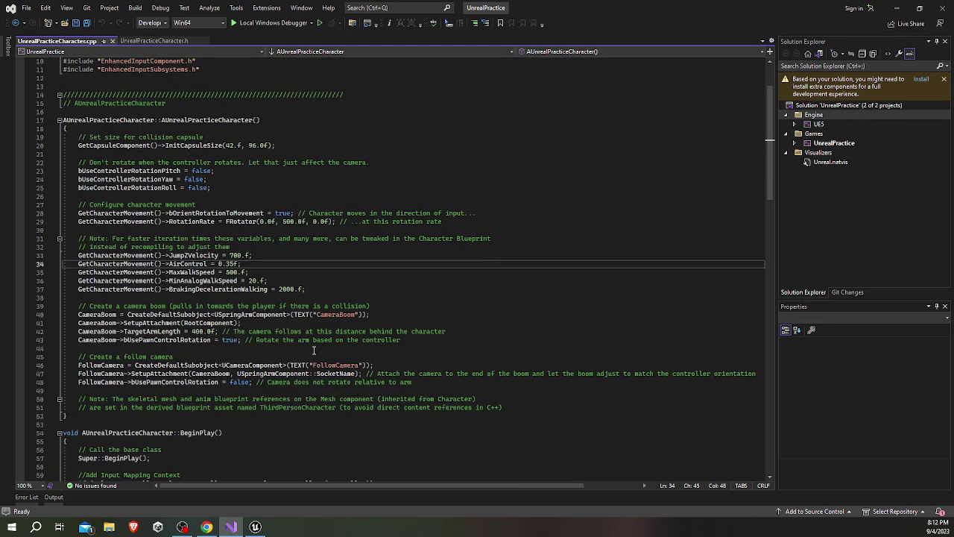
pyautogui.scroll(-3, 318, 347)
pyautogui.scroll(-6, 319, 347)
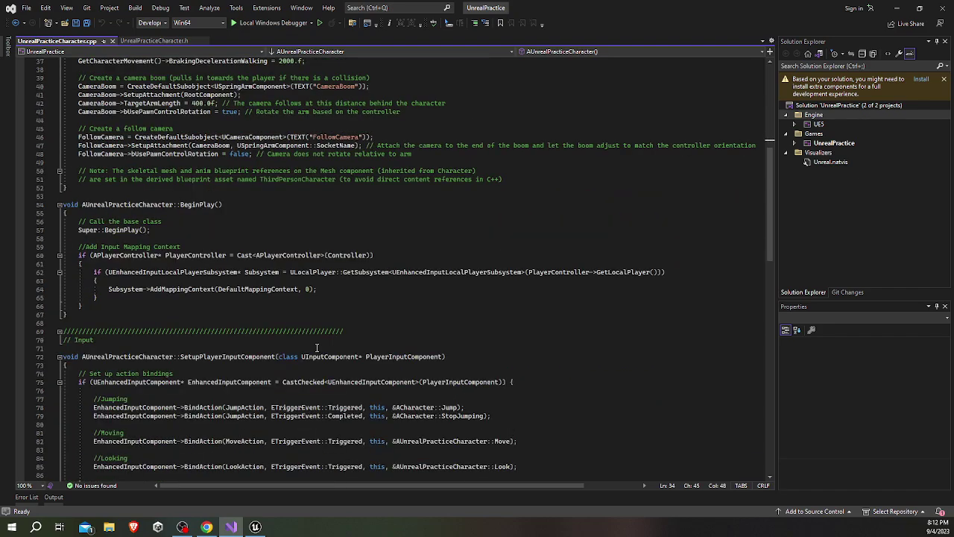
pyautogui.scroll(3, 316, 349)
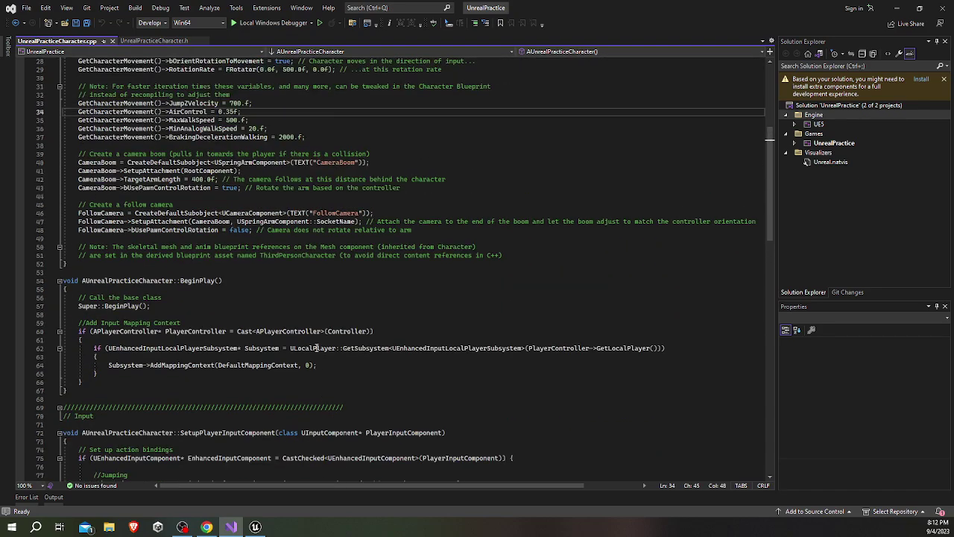
pyautogui.scroll(5, 317, 345)
pyautogui.scroll(3, 319, 341)
pyautogui.scroll(1, 319, 339)
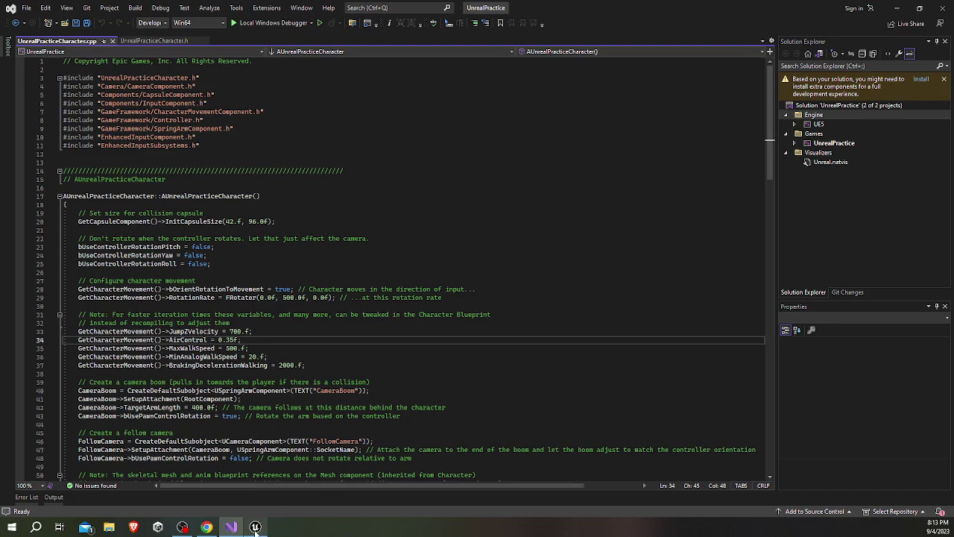
pyautogui.moveTo(255, 528)
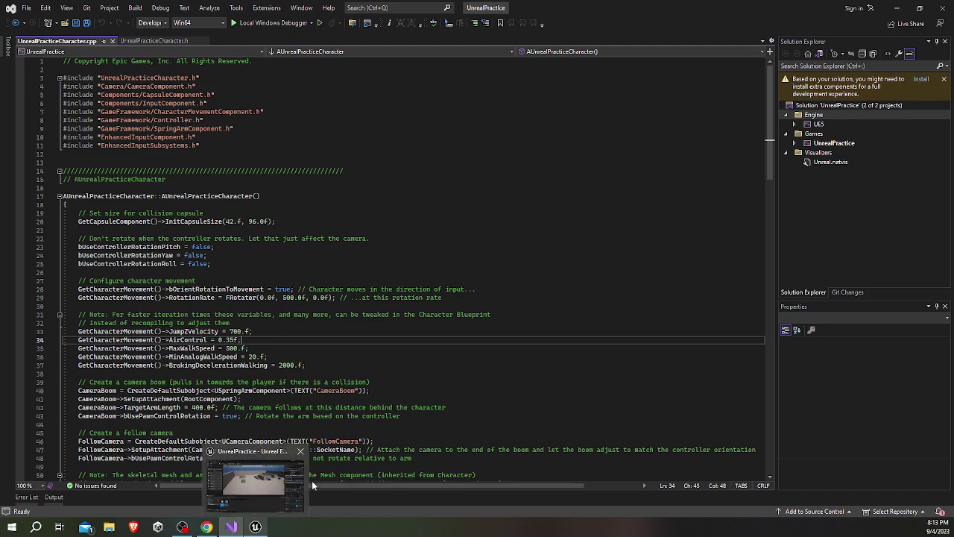
pyautogui.click(273, 479)
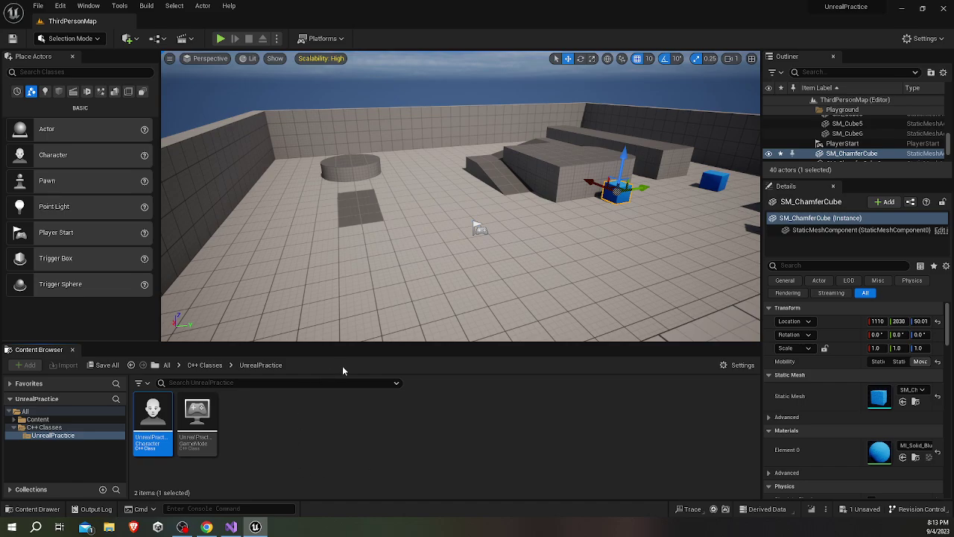
# Step: Bring up the Content Browser folder options, dismiss them, and orbit the viewport slightly right
pyautogui.rightClick(291, 451)
pyautogui.click(265, 437)
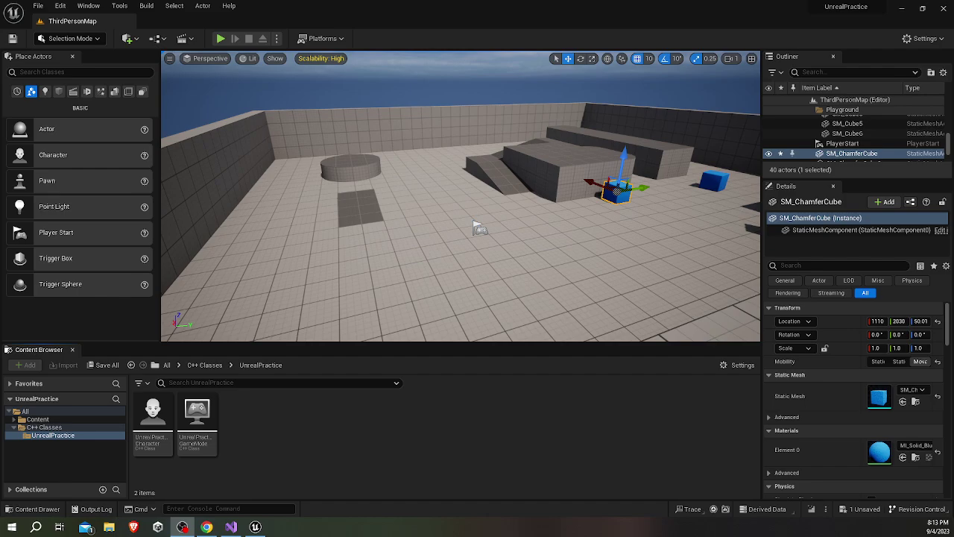
pyautogui.moveTo(436, 229); pyautogui.dragTo(466, 229, button='right')
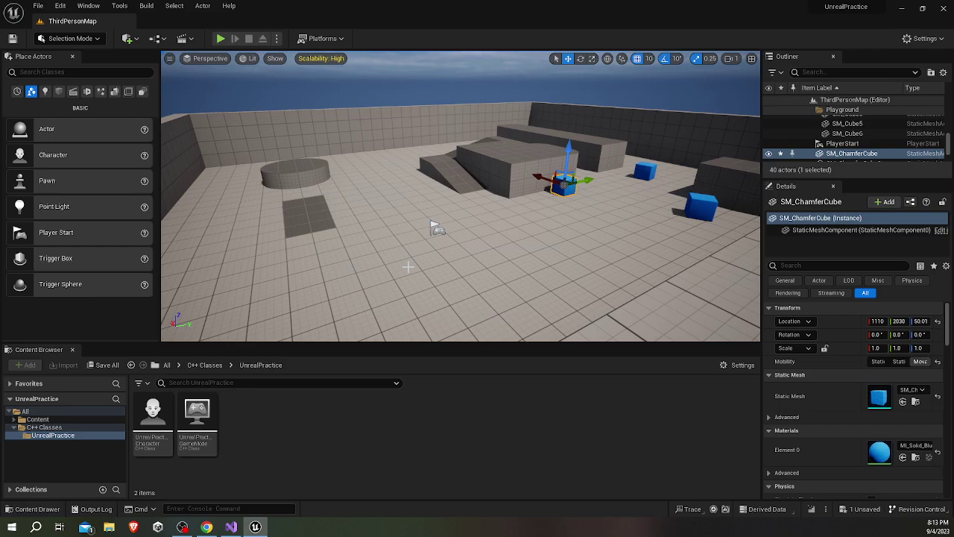
# Step: Start a New C++ Class from the Content Browser and pick Actor from Common Classes as parent
pyautogui.rightClick(306, 429)
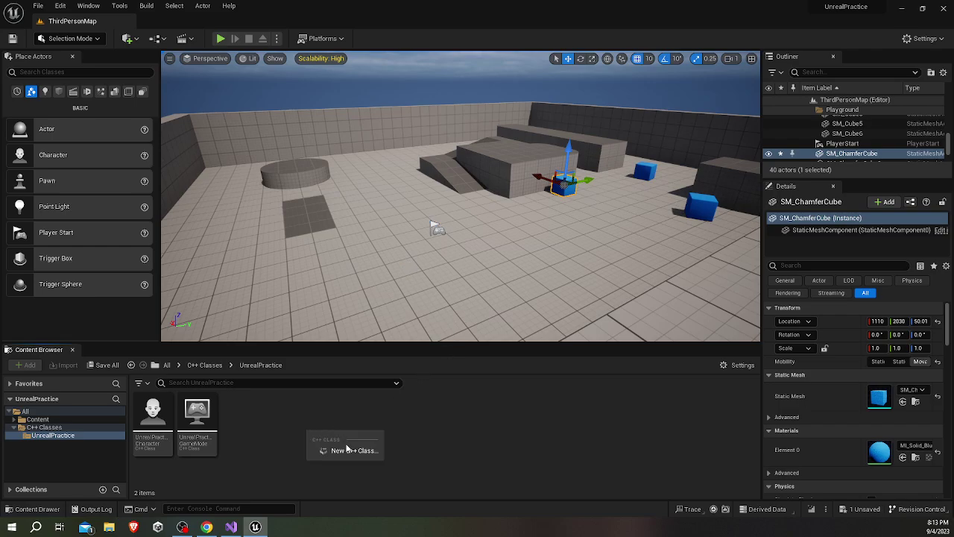
pyautogui.click(347, 449)
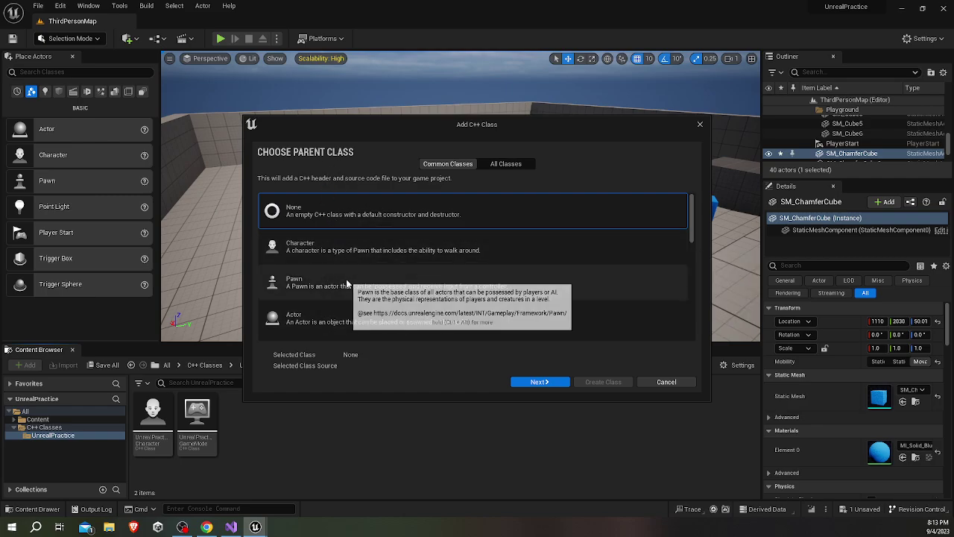
pyautogui.scroll(-1, 346, 284)
pyautogui.scroll(-3, 346, 284)
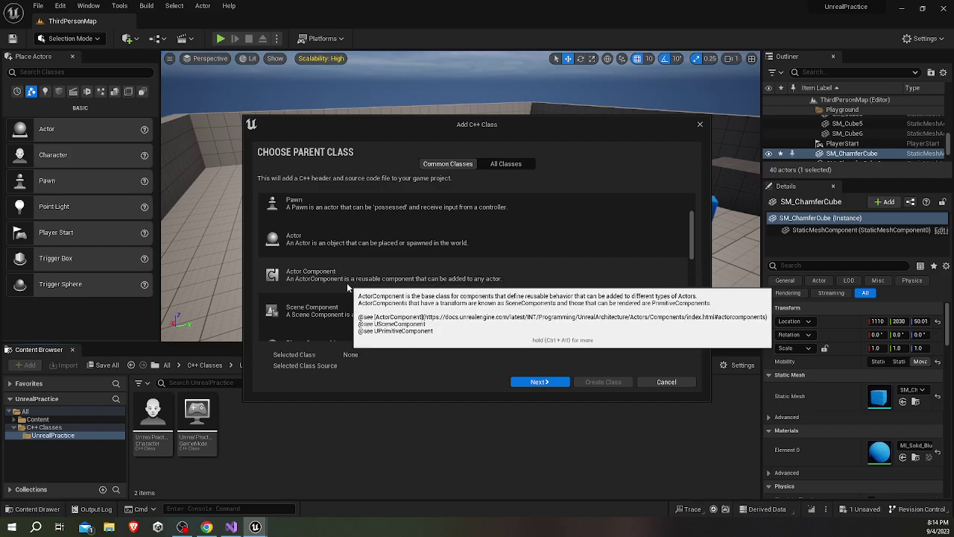
pyautogui.scroll(5, 347, 287)
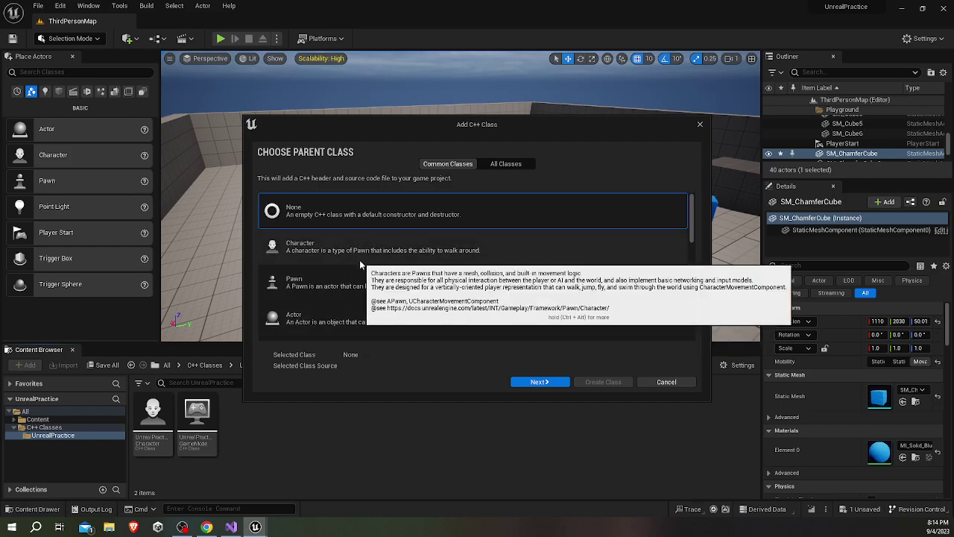
pyautogui.scroll(-2, 361, 265)
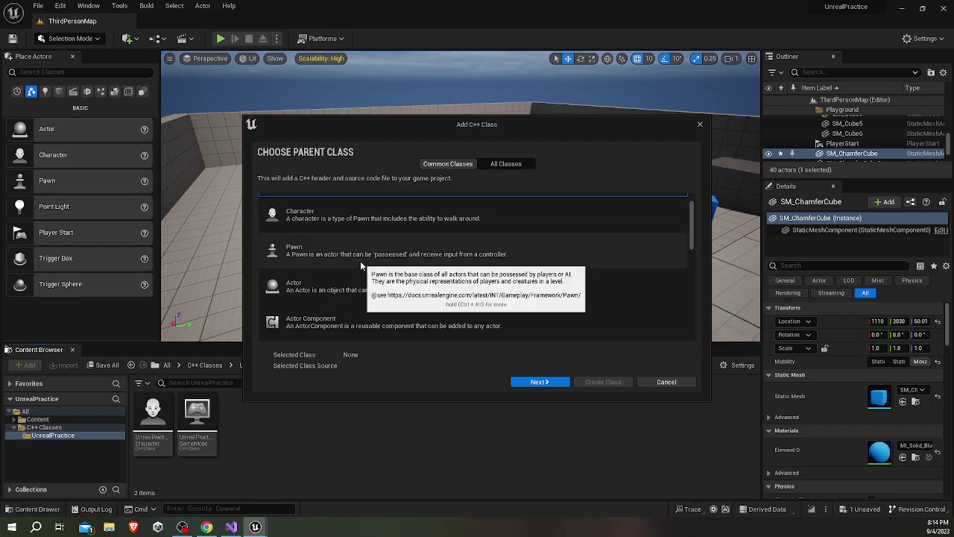
pyautogui.hotkey('ctrl', 'alt')
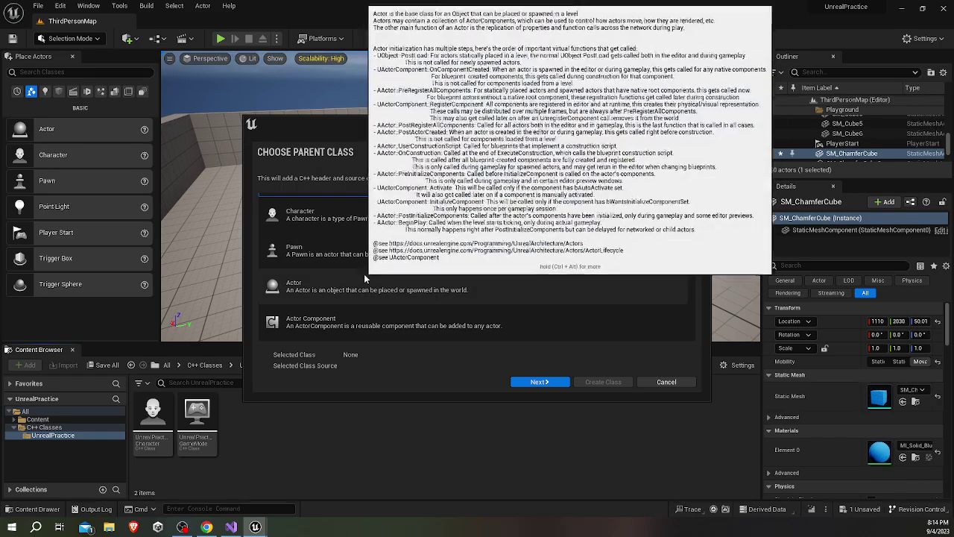
pyautogui.moveTo(355, 293)
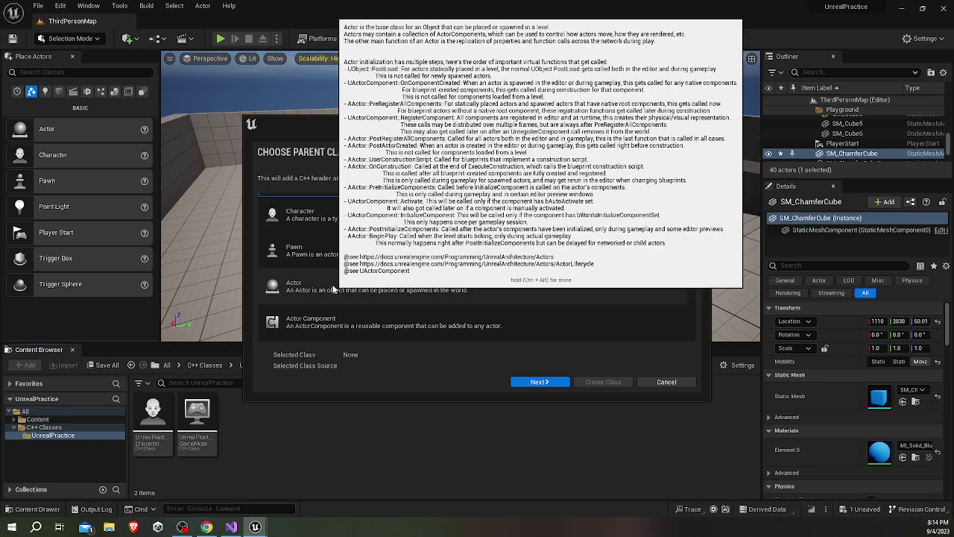
pyautogui.click(364, 291)
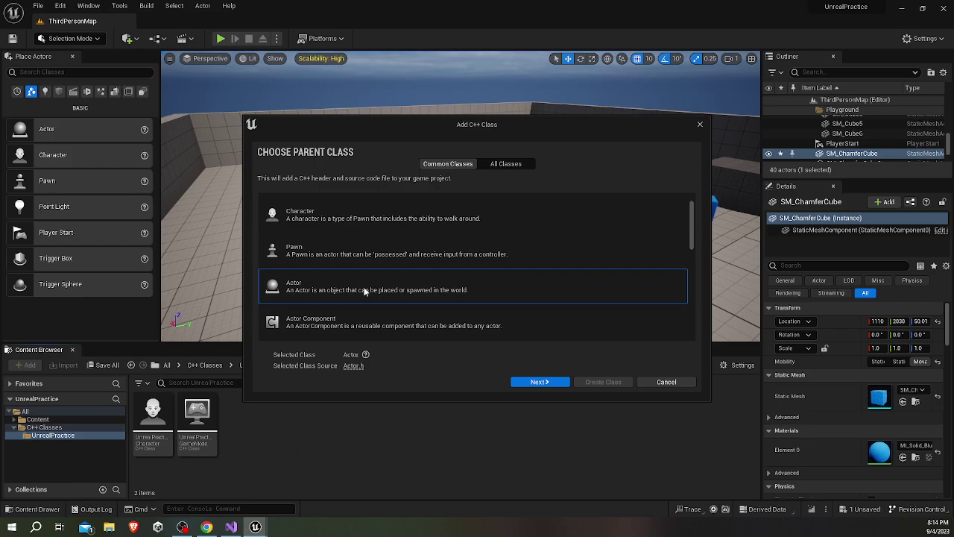
# Step: Choose Actor as the parent class and create the class named MyActor
pyautogui.click(540, 382)
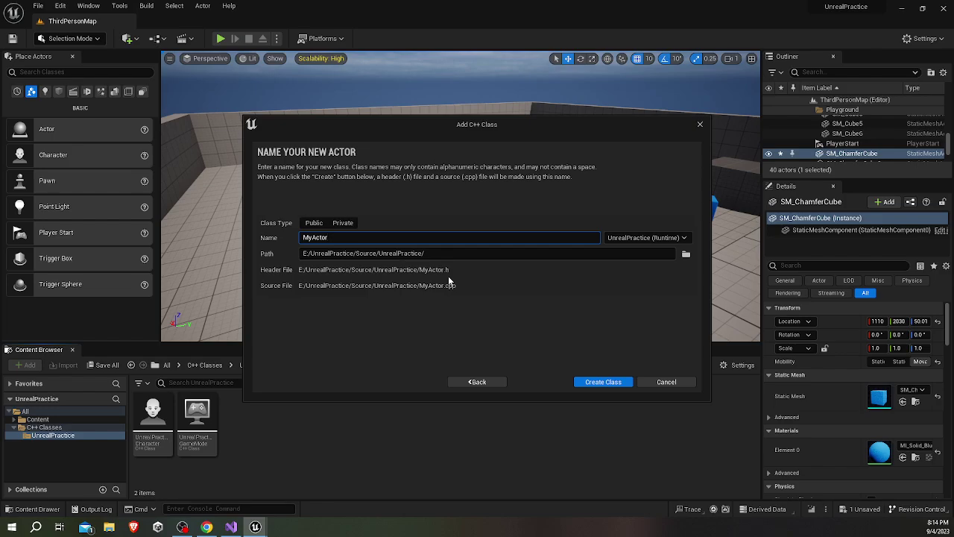
pyautogui.click(595, 384)
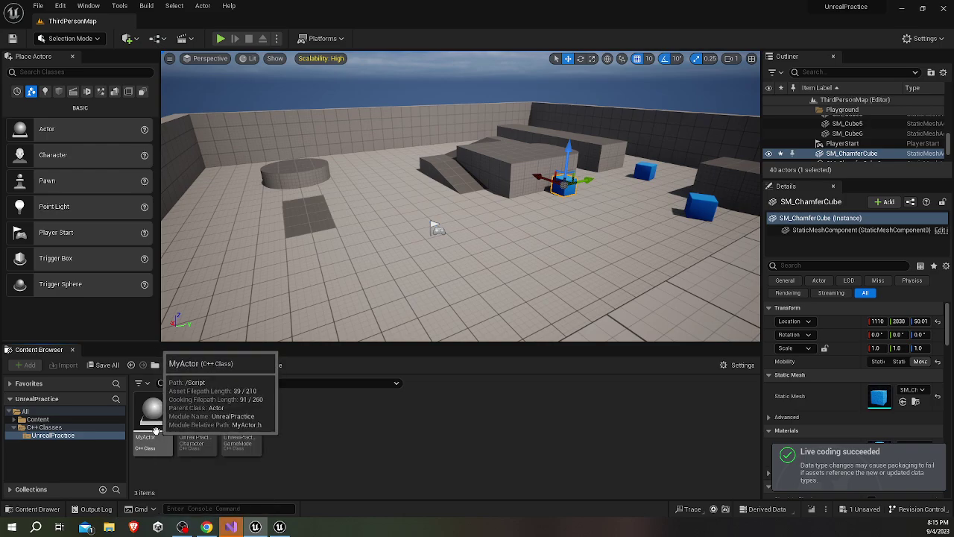
# Step: Switch to Visual Studio to see the generated MyActor code
pyautogui.click(232, 528)
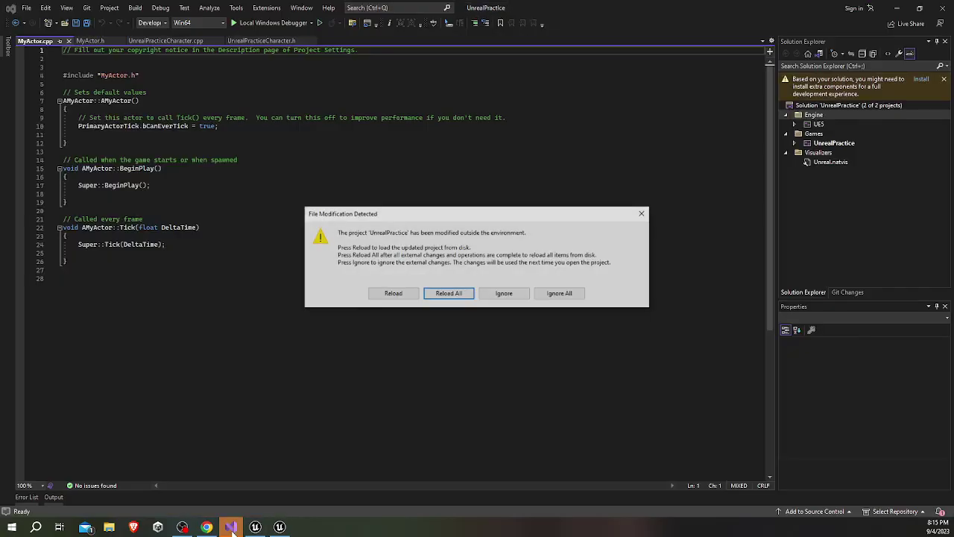
# Step: Reload all modified project files and close UnrealPracticeCharacter.cpp and UnrealPracticeCharacter.h
pyautogui.click(450, 295)
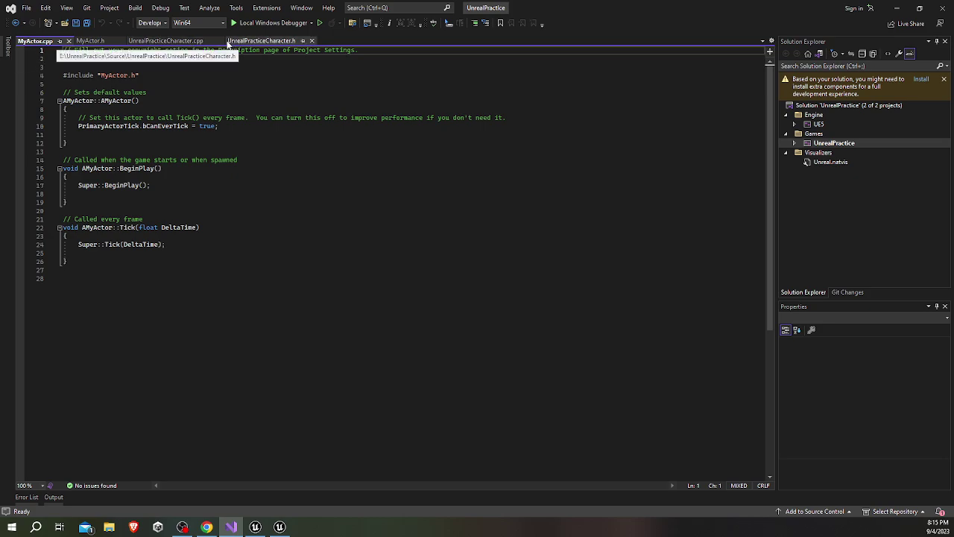
pyautogui.click(211, 40)
pyautogui.click(212, 40)
pyautogui.click(217, 137)
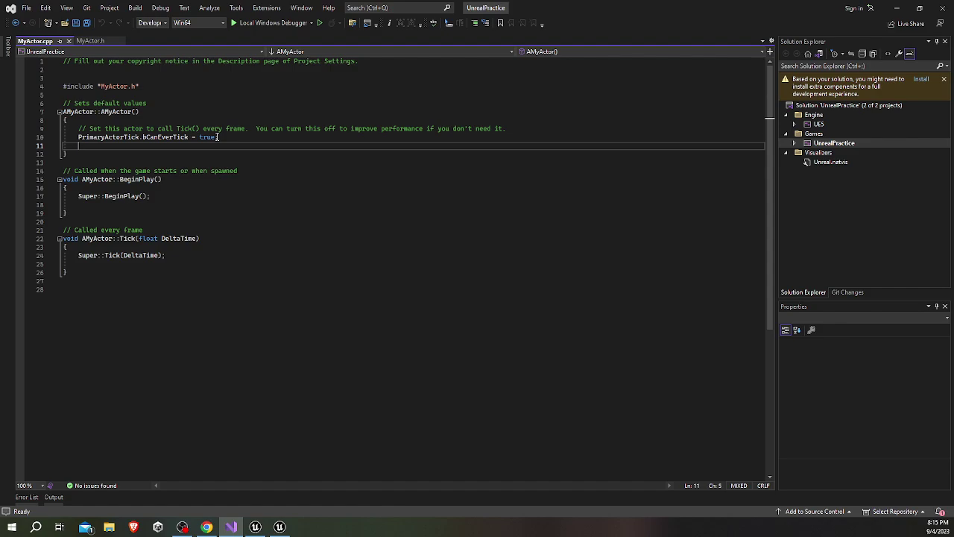
# Step: Review MyActor.h, examining the Actor.h and MyActor.generated.h include lines
pyautogui.click(86, 41)
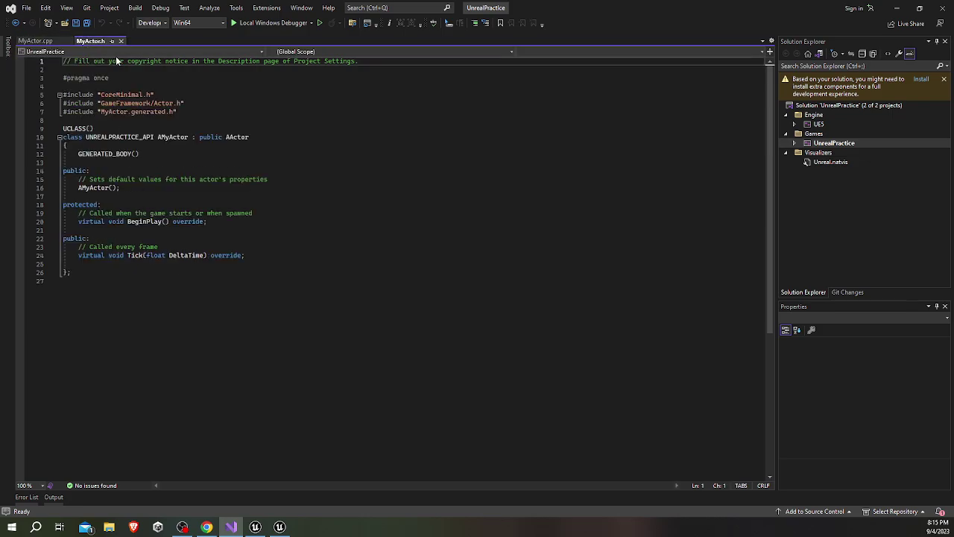
pyautogui.click(43, 42)
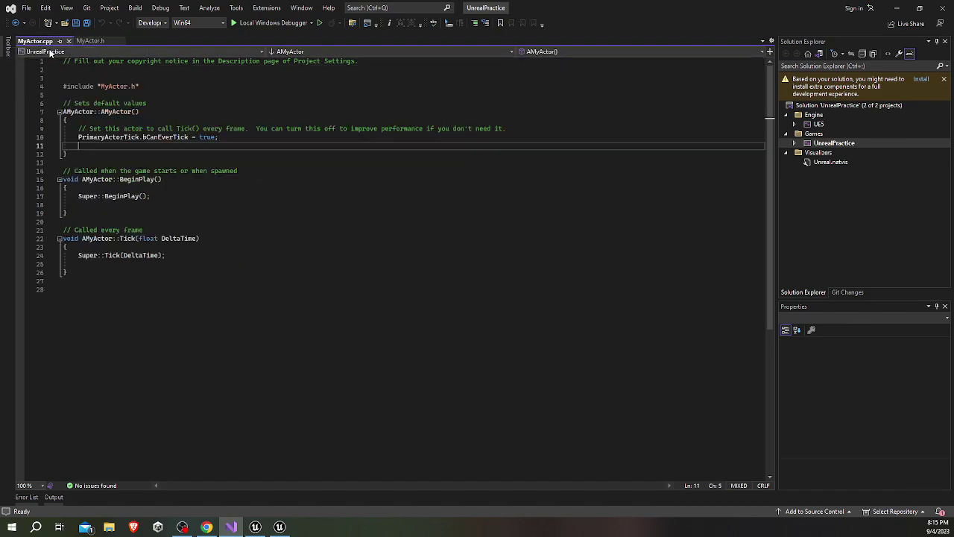
pyautogui.click(96, 42)
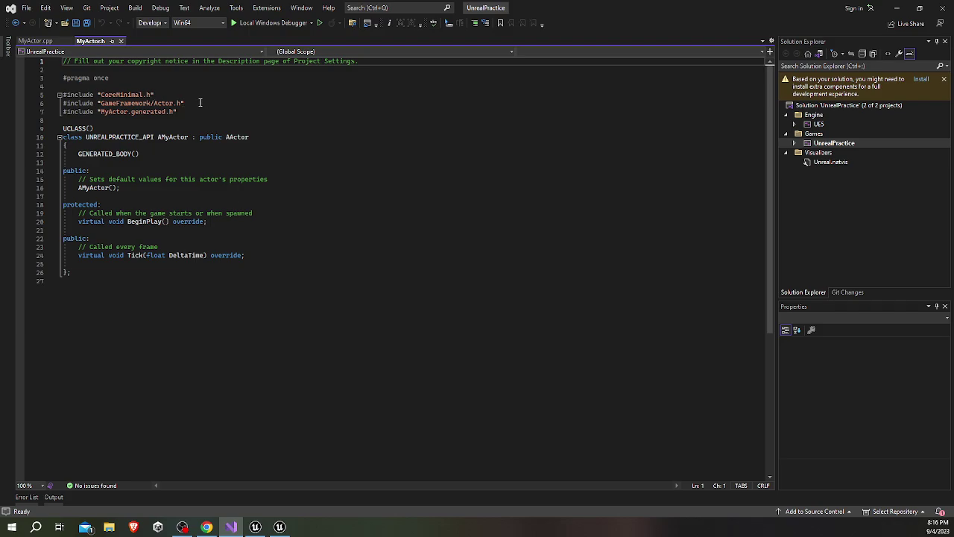
pyautogui.click(200, 102)
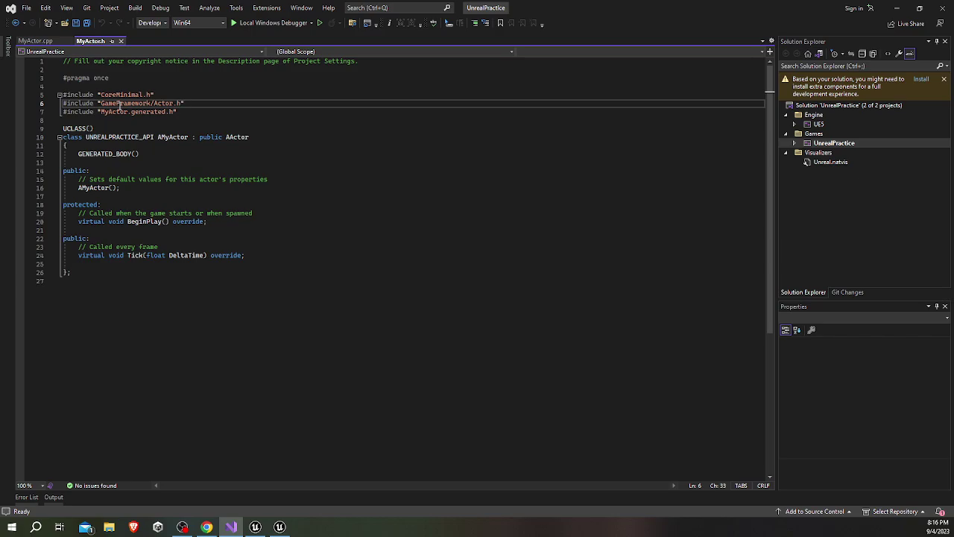
pyautogui.moveTo(99, 112); pyautogui.dragTo(177, 112)
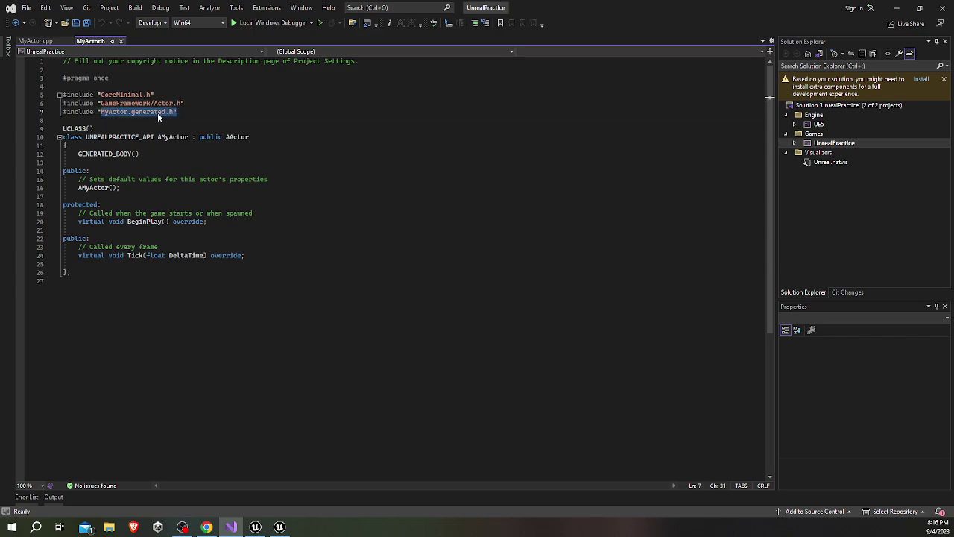
pyautogui.click(123, 111)
pyautogui.doubleClick(123, 112)
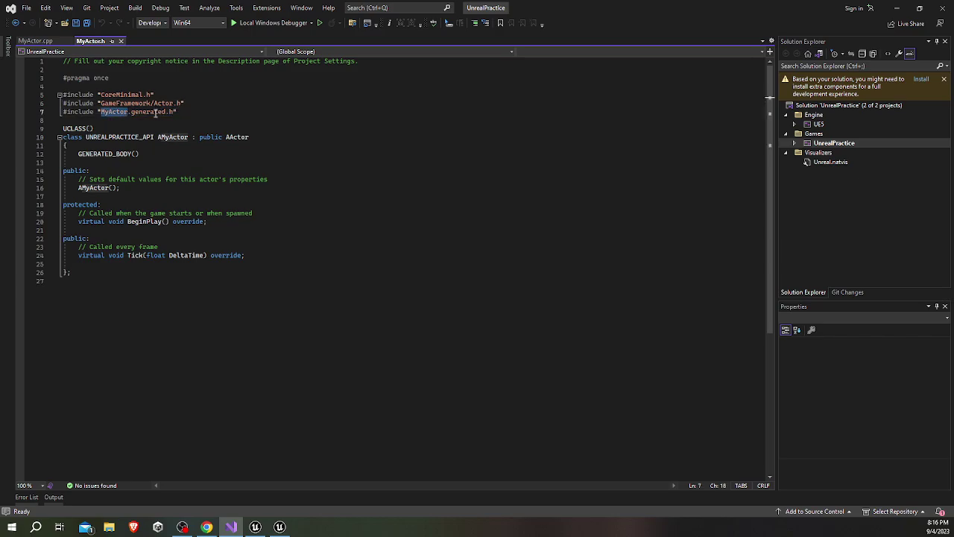
pyautogui.click(195, 104)
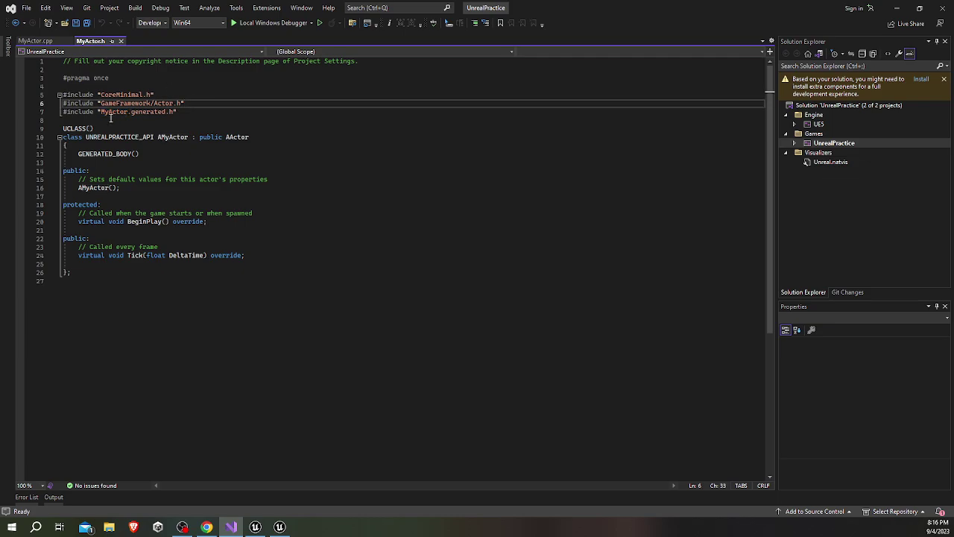
pyautogui.click(69, 120)
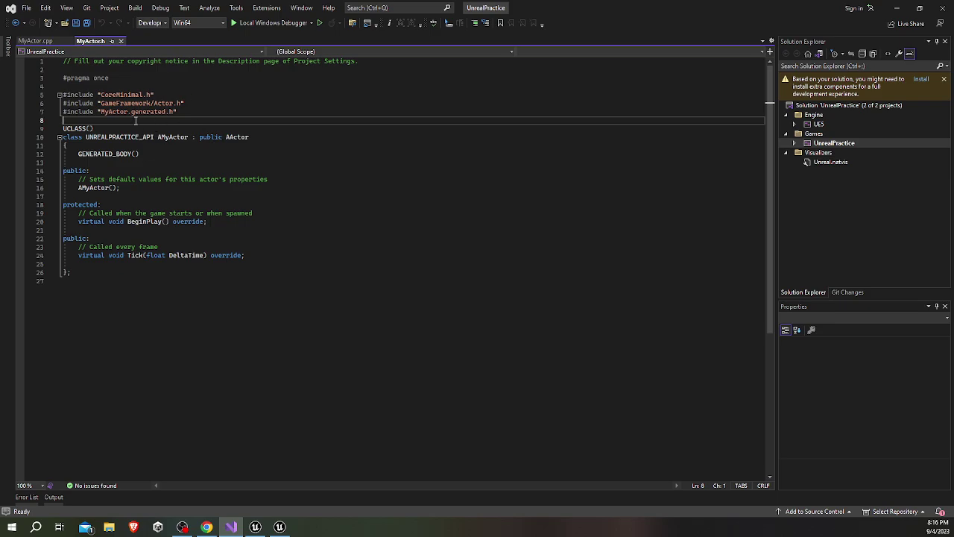
pyautogui.click(35, 42)
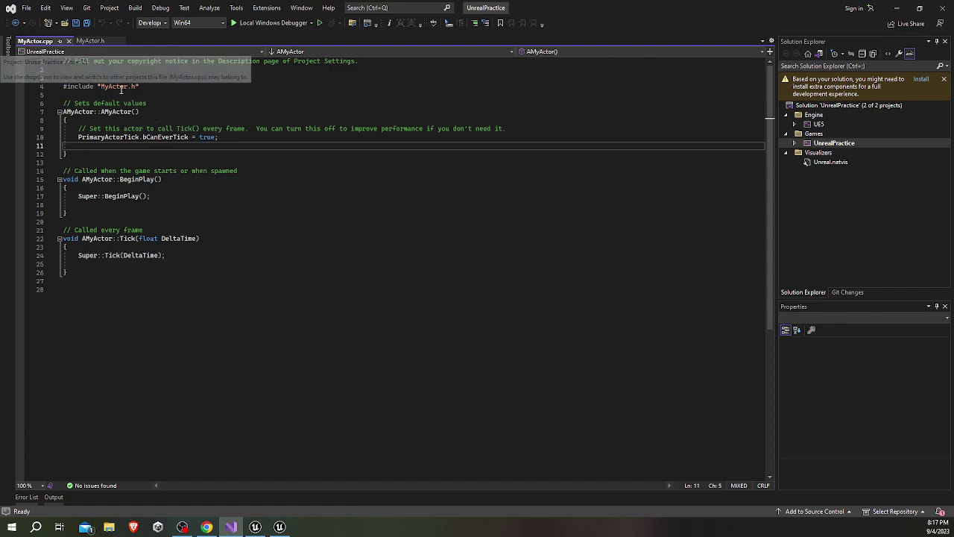
pyautogui.click(139, 86)
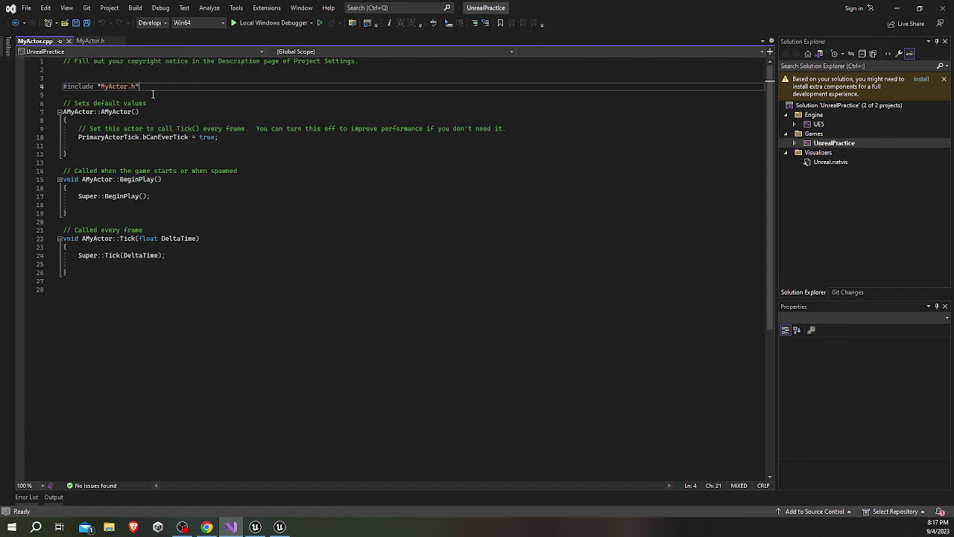
pyautogui.click(100, 42)
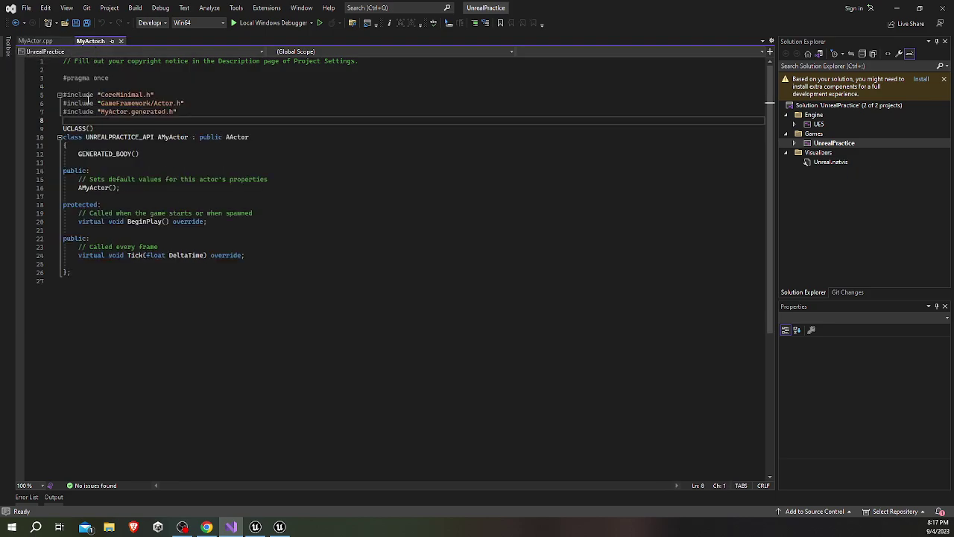
pyautogui.click(194, 99)
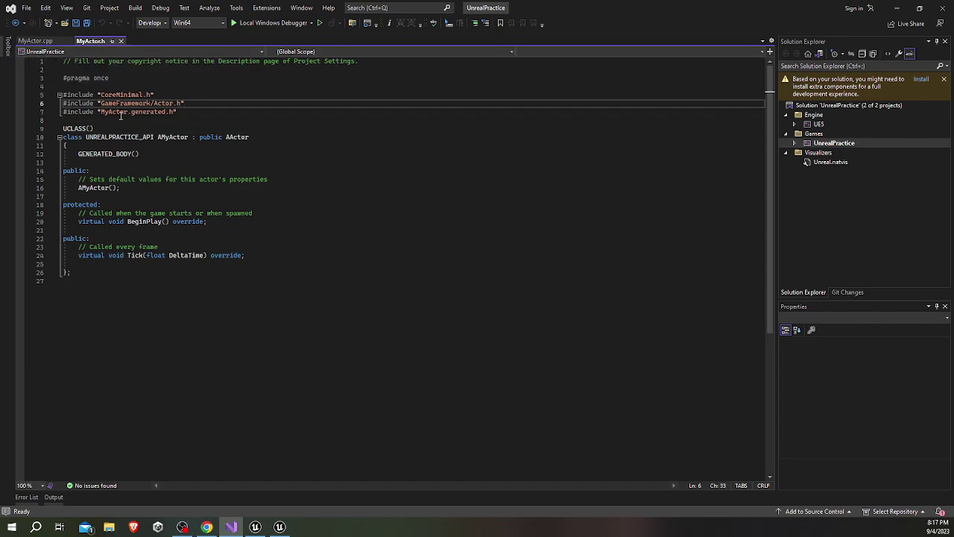
pyautogui.click(48, 42)
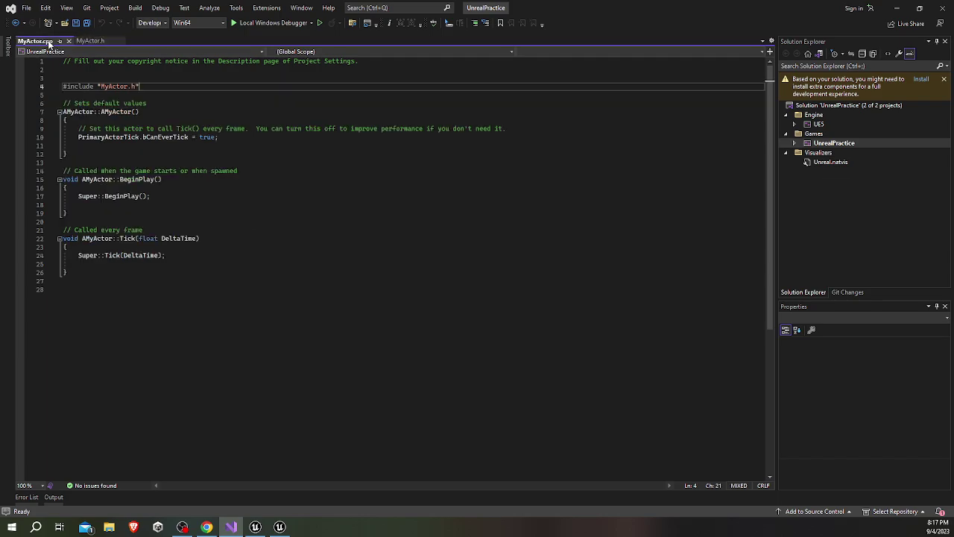
pyautogui.click(118, 85)
pyautogui.click(152, 86)
pyautogui.click(92, 41)
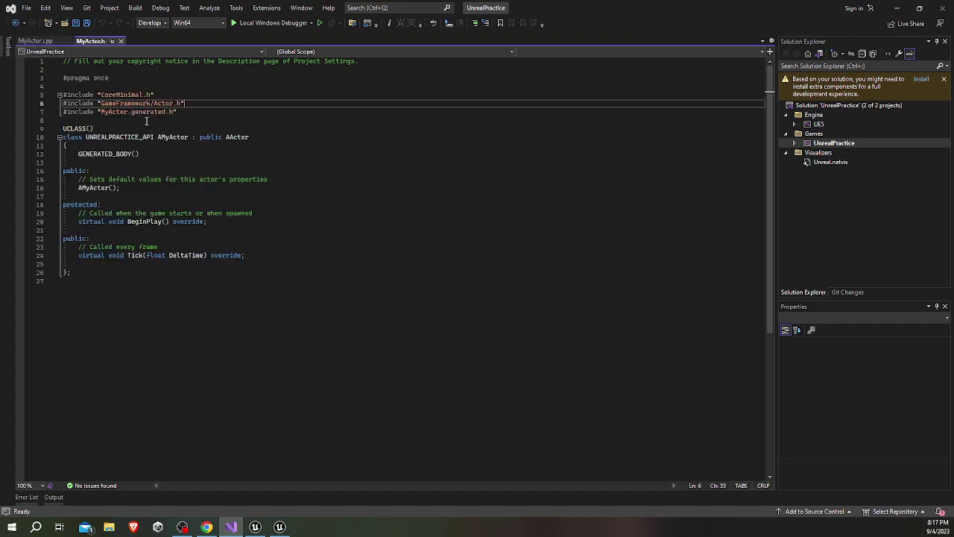
pyautogui.click(262, 258)
# Step: Add 'float myFloat;' on a new line below the Tick declaration and save MyActor.h
pyautogui.press('Return')
pyautogui.press('Return')
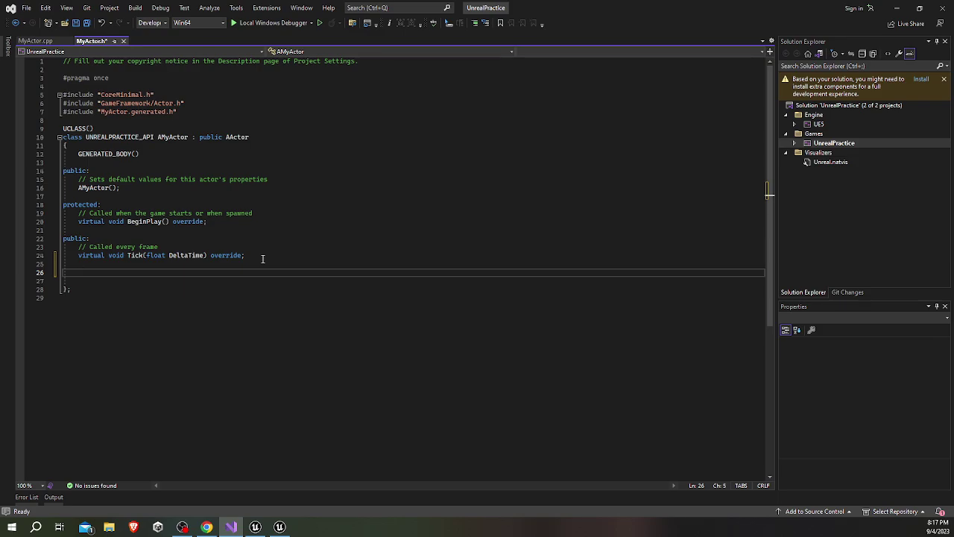
pyautogui.hotkey('ctrl', 's')
pyautogui.write('float ')
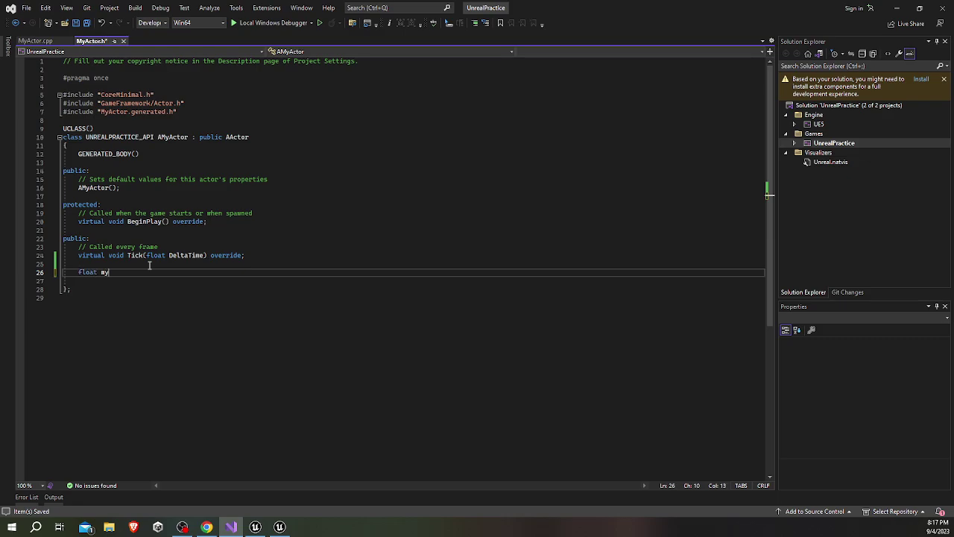
pyautogui.write('myFloat')
pyautogui.write(';')
pyautogui.hotkey('ctrl', 's')
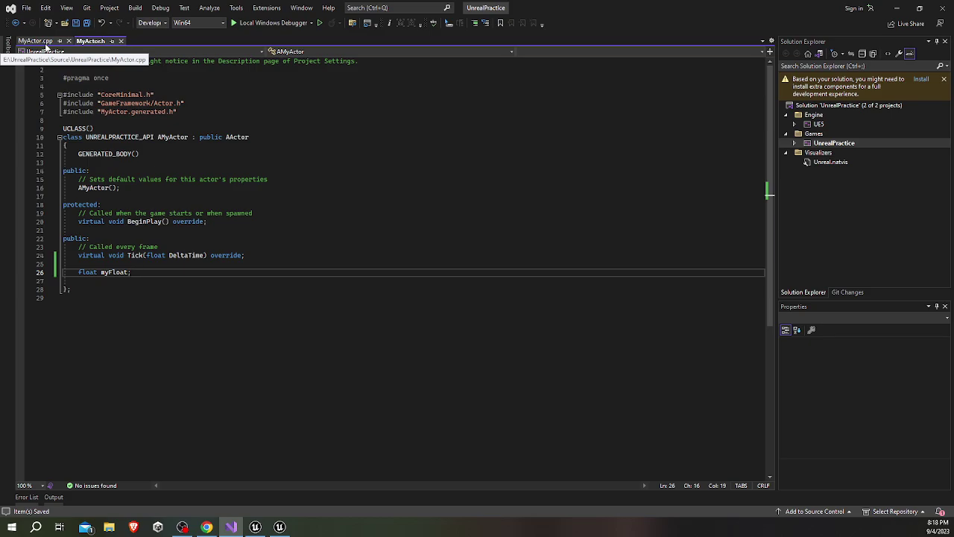
pyautogui.click(128, 272)
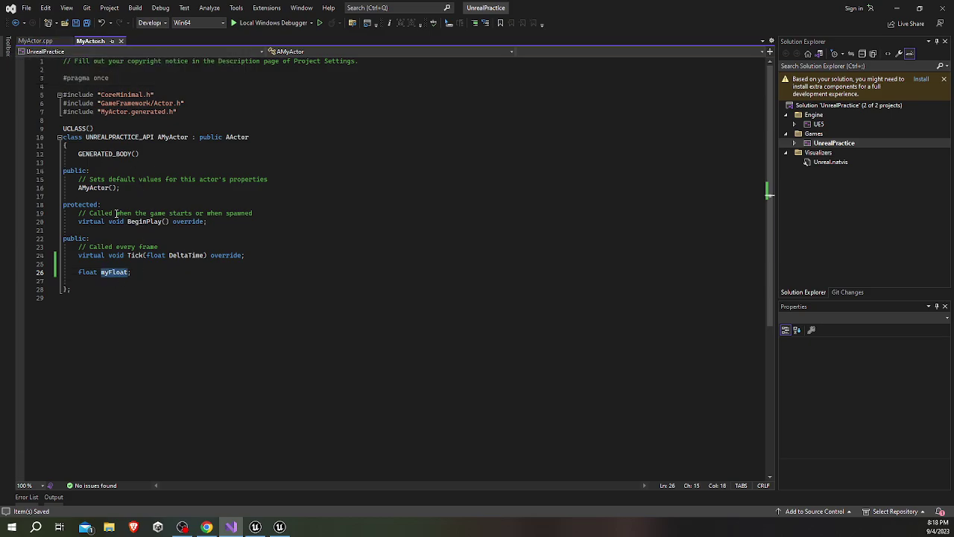
pyautogui.click(35, 40)
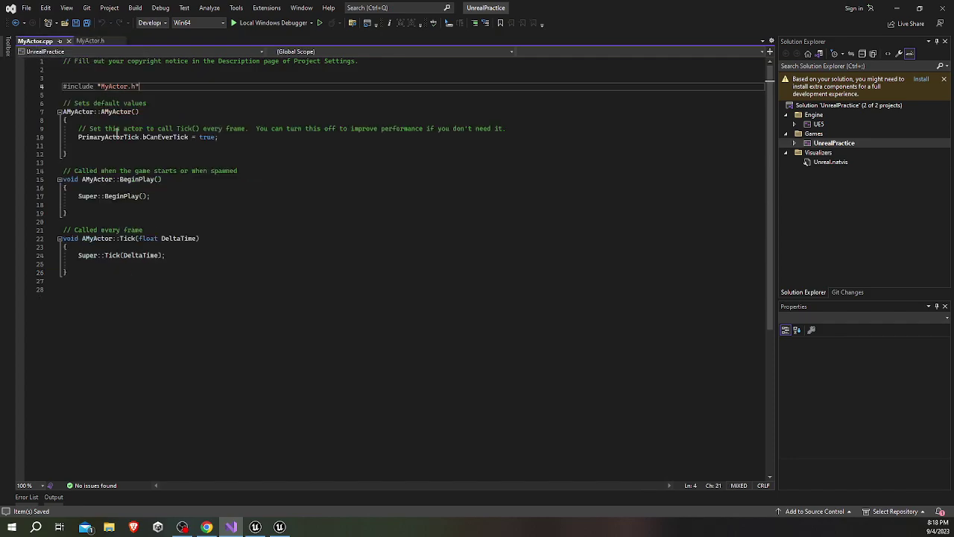
pyautogui.click(88, 42)
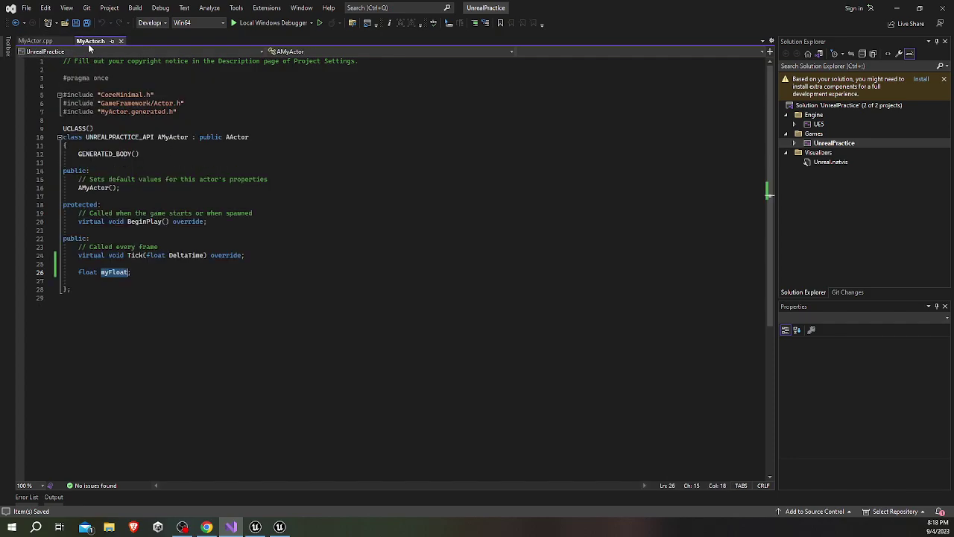
pyautogui.click(39, 41)
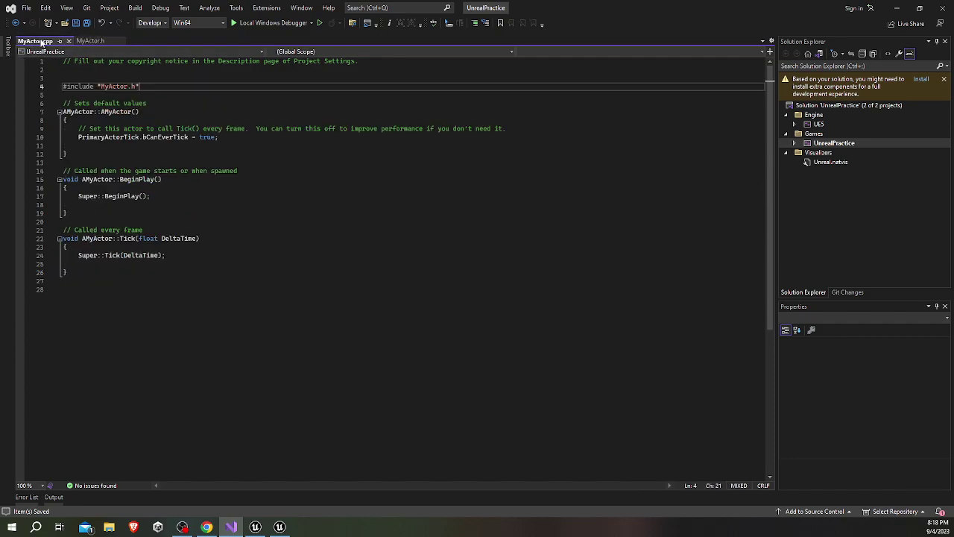
pyautogui.click(147, 147)
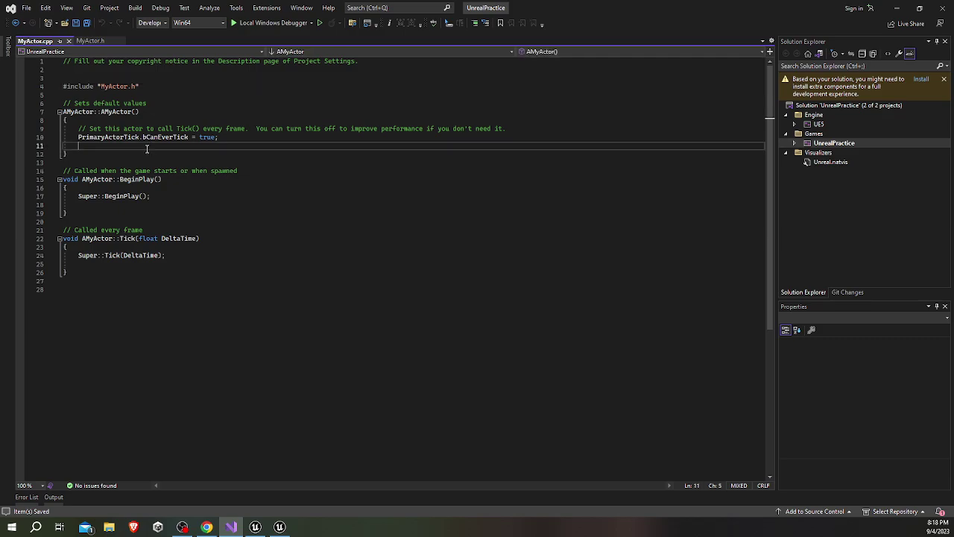
pyautogui.write('myFloat = ')
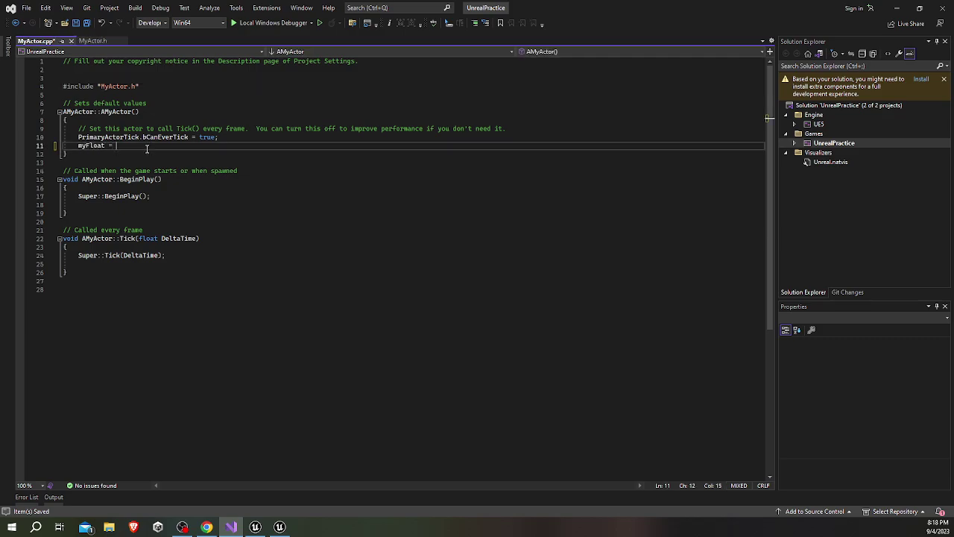
pyautogui.write('1;')
pyautogui.moveTo(92, 111); pyautogui.dragTo(108, 162)
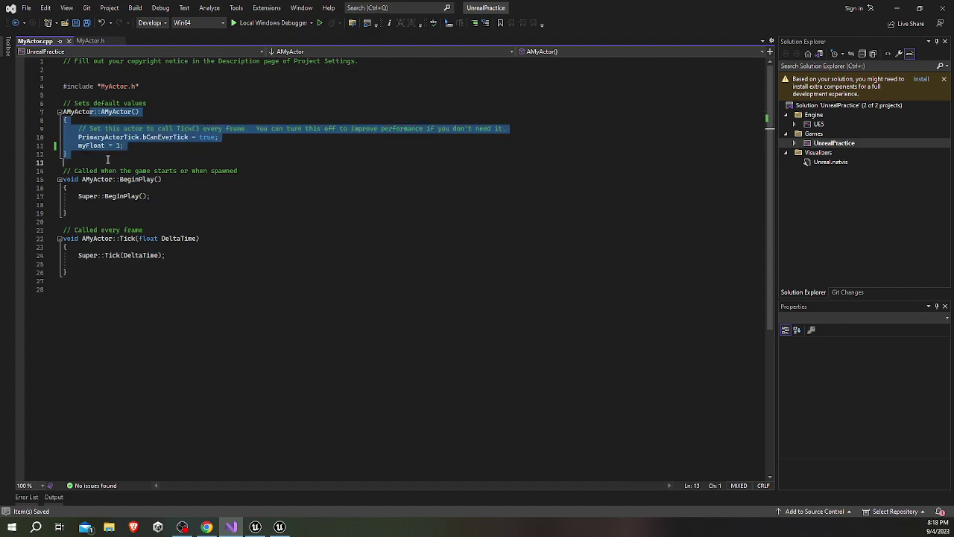
pyautogui.click(86, 104)
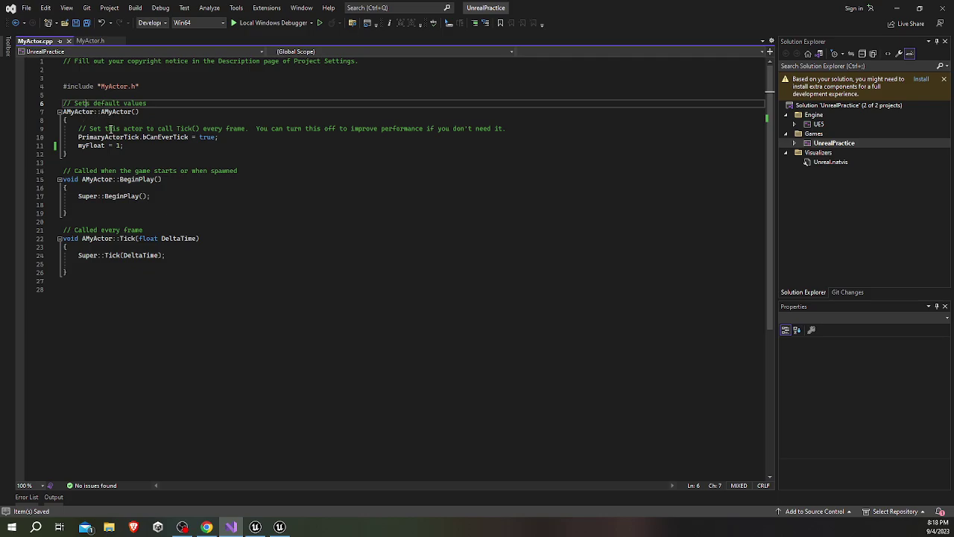
pyautogui.click(75, 111)
pyautogui.click(132, 112)
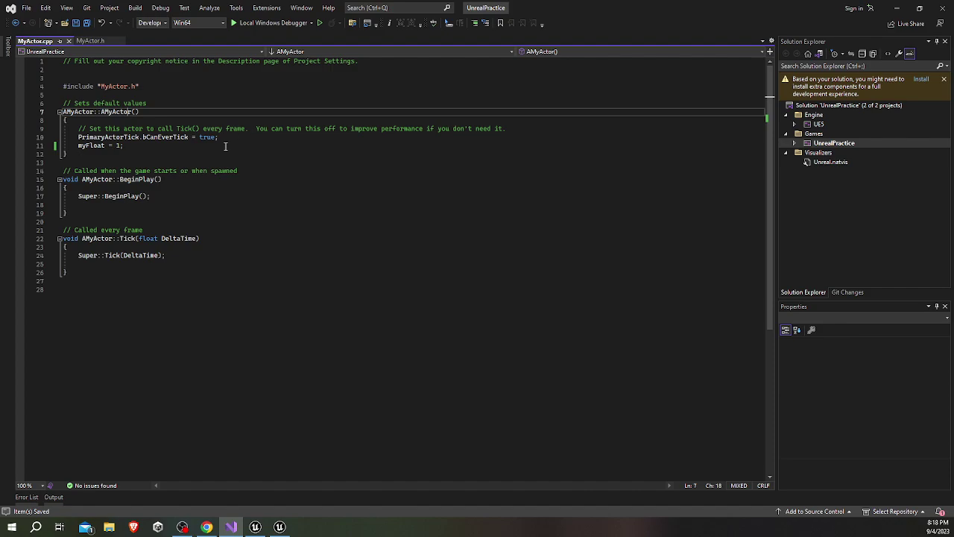
pyautogui.click(131, 179)
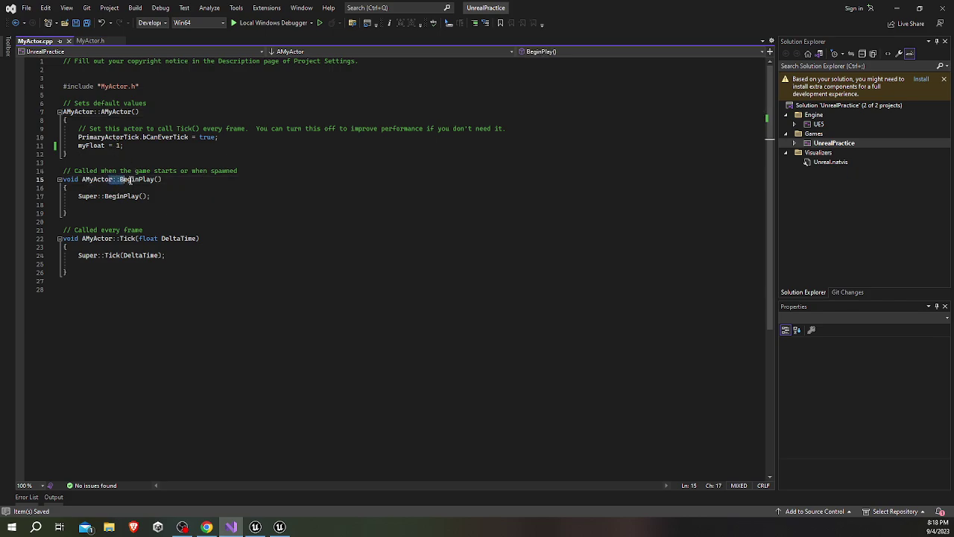
pyautogui.click(103, 196)
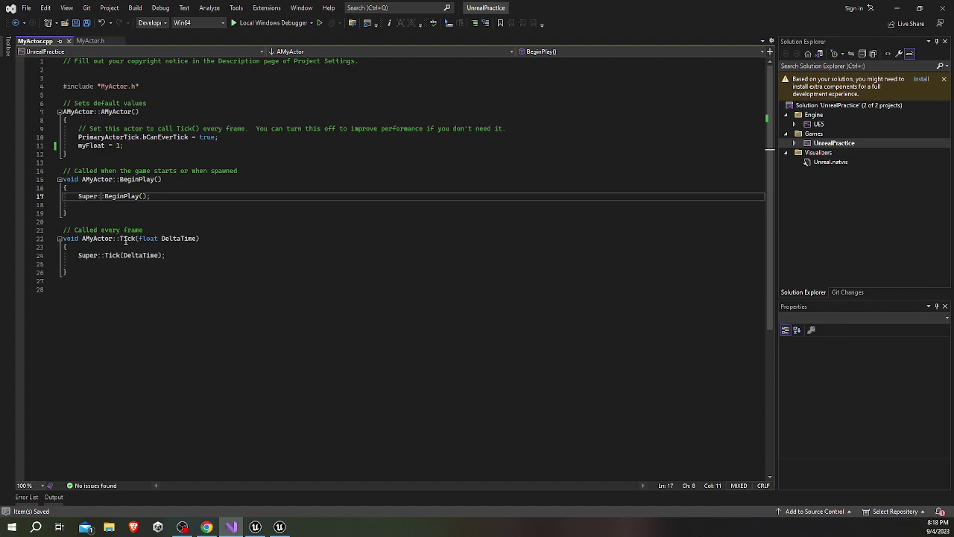
pyautogui.click(125, 238)
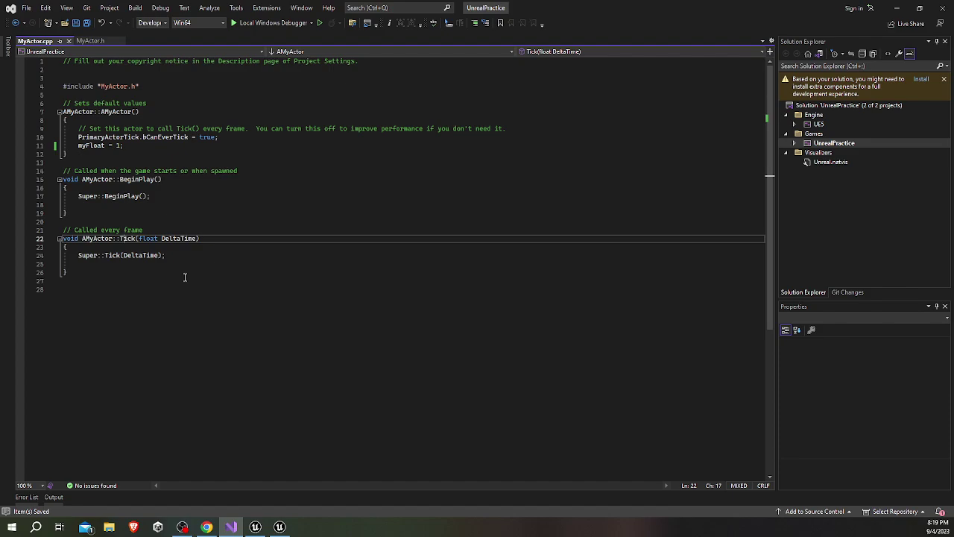
pyautogui.click(188, 264)
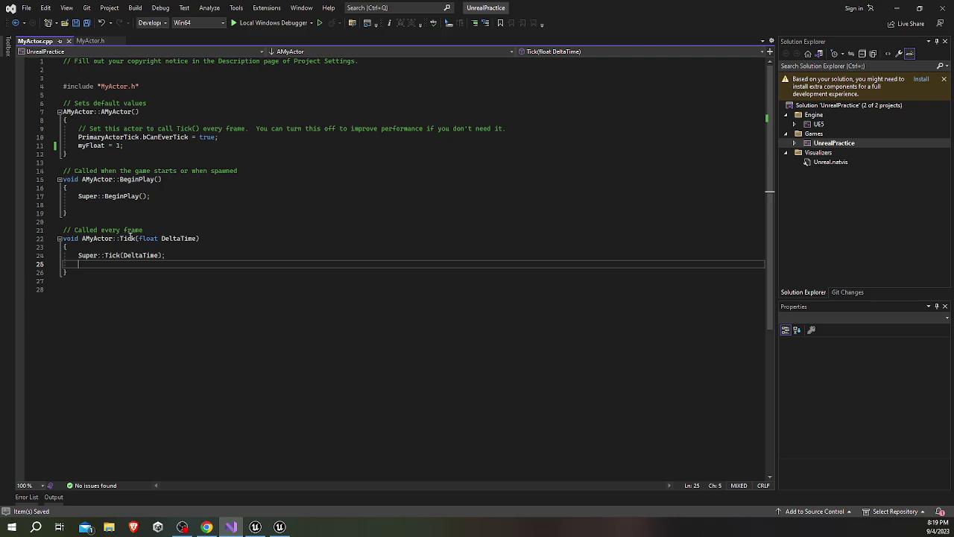
# Step: Add 'myFloat += 1;' in Tick with a comment about 60 increases per second at 60 fps, and save
pyautogui.write('myF')
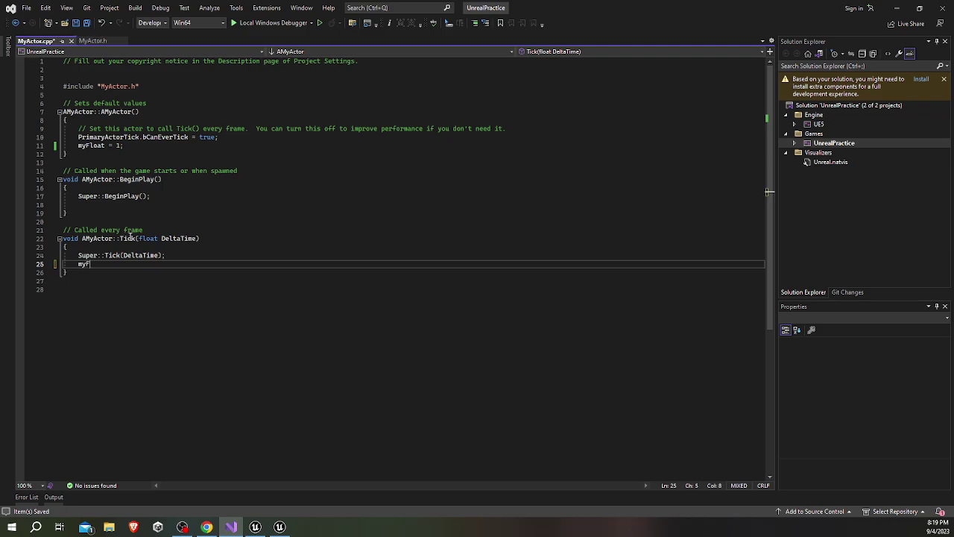
pyautogui.write('loat += ')
pyautogui.write('1')
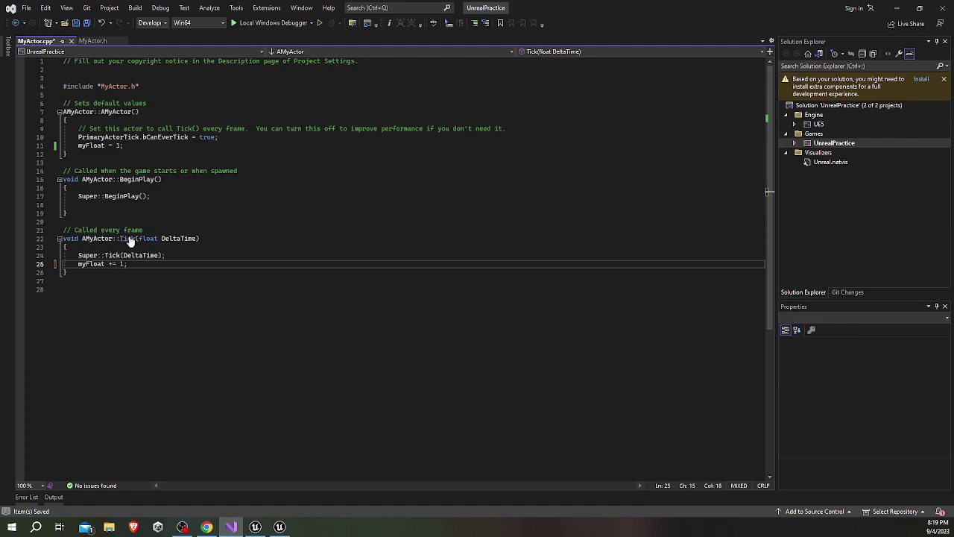
pyautogui.write(';  //In')
pyautogui.write(' 1 second')
pyautogui.write(' myFloat wi')
pyautogui.write('ll increase by ')
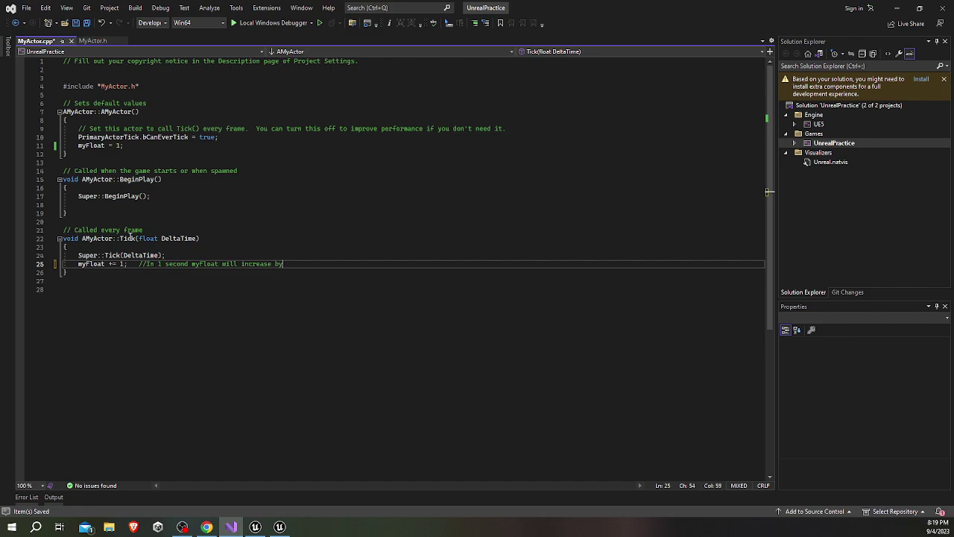
pyautogui.write('60 times if ')
pyautogui.write('you are ')
pyautogui.write('getting 60')
pyautogui.write(' fps')
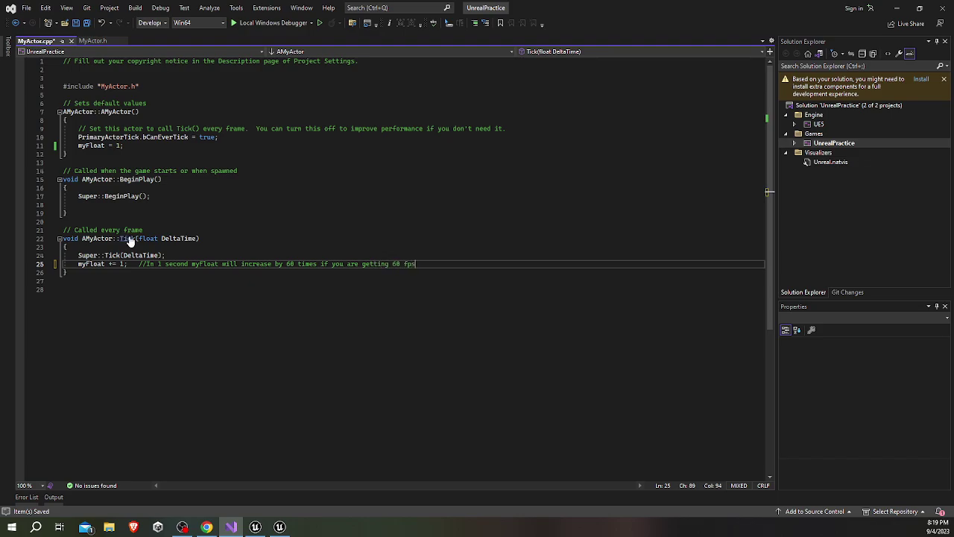
pyautogui.hotkey('ctrl', 's')
pyautogui.moveTo(388, 264); pyautogui.dragTo(415, 264)
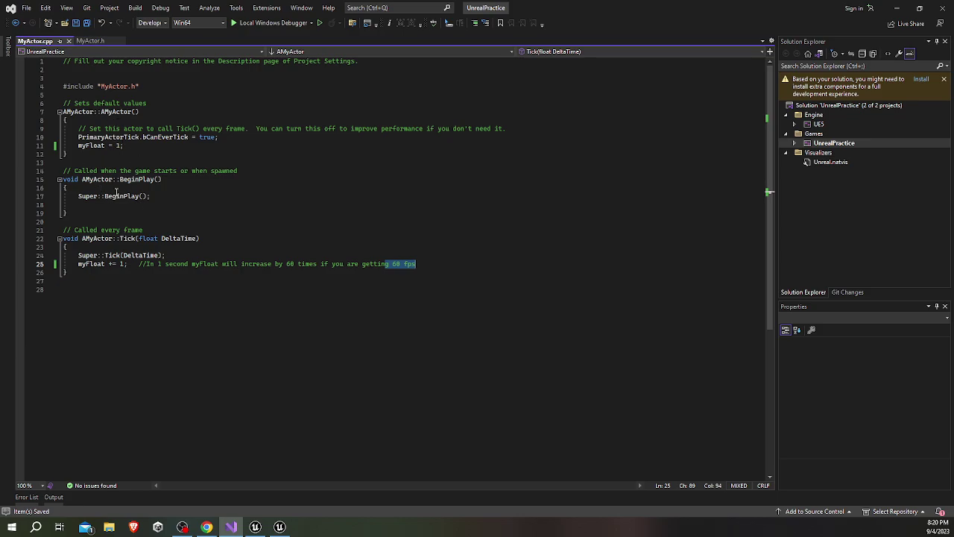
pyautogui.click(166, 196)
# Step: Add 'myFloat = 60.0f;' inside BeginPlay in MyActor.cpp
pyautogui.press('Down')
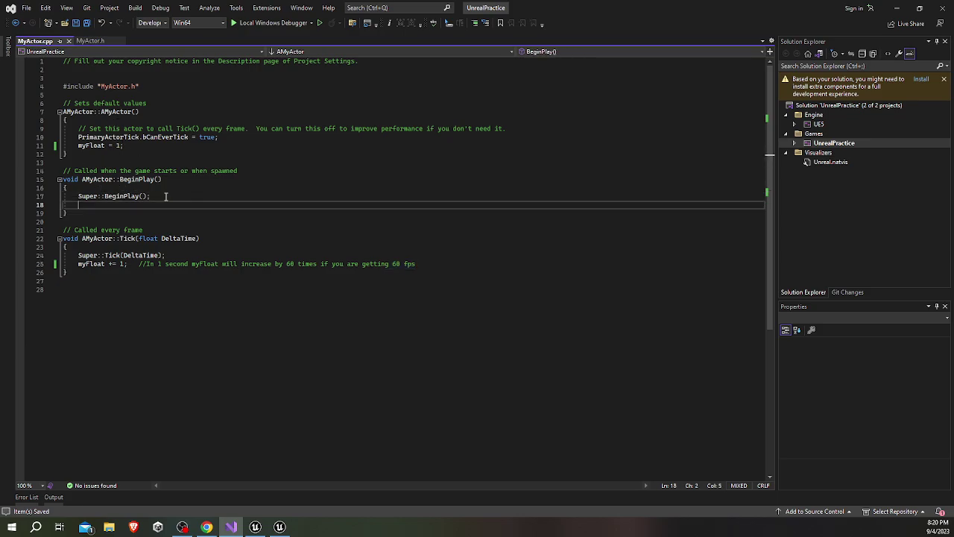
pyautogui.press('Return')
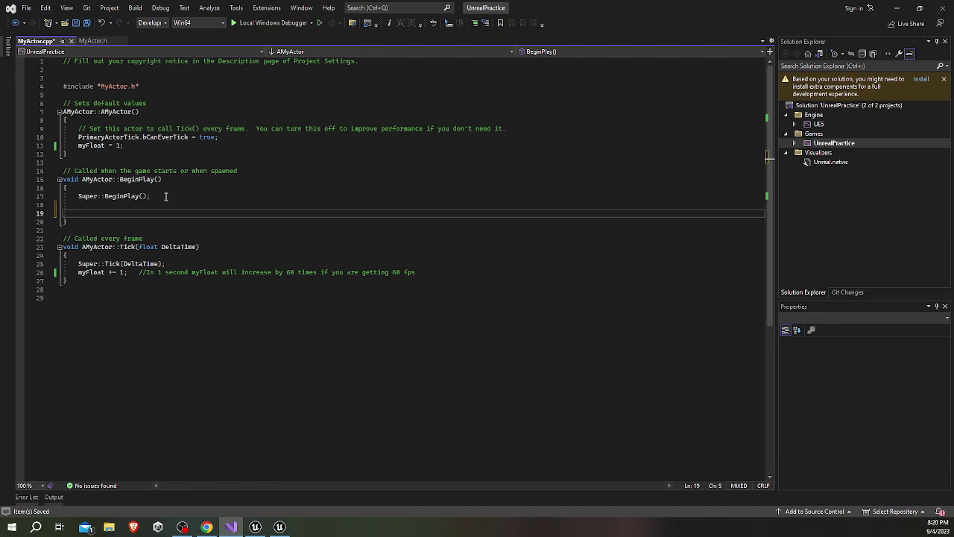
pyautogui.hotkey('ctrl', 'z')
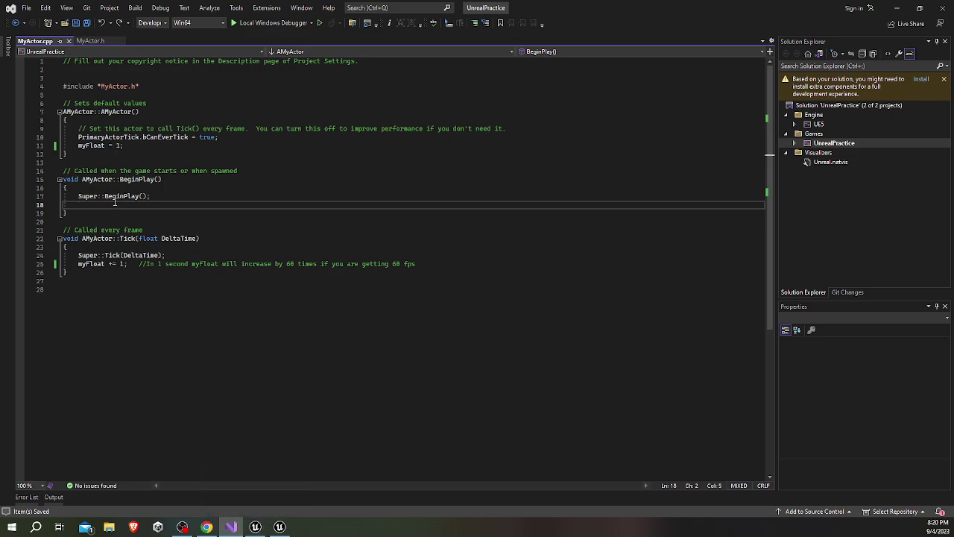
pyautogui.click(82, 179)
pyautogui.moveTo(127, 187); pyautogui.dragTo(138, 207)
pyautogui.click(137, 206)
pyautogui.write('my')
pyautogui.write('Float = ')
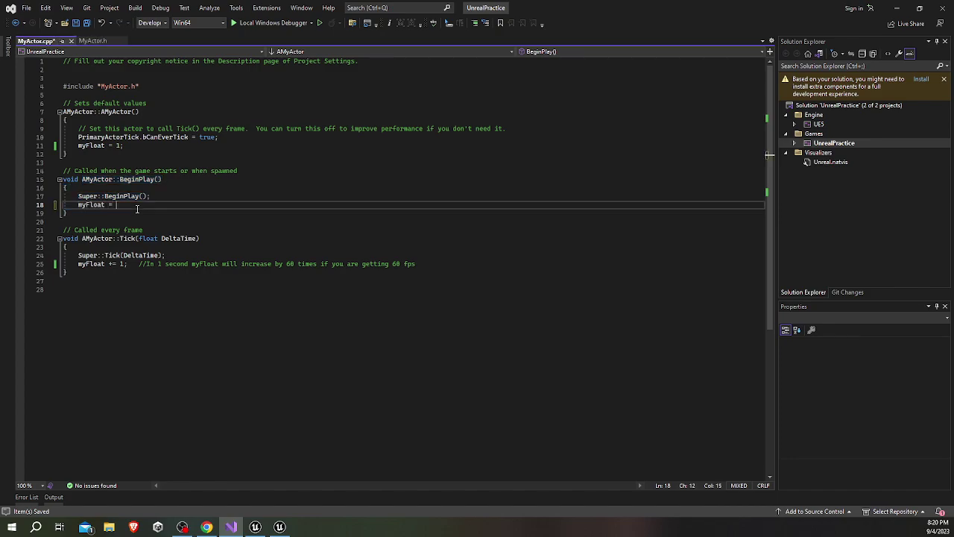
pyautogui.write('60;')
pyautogui.hotkey('ctrl', 's')
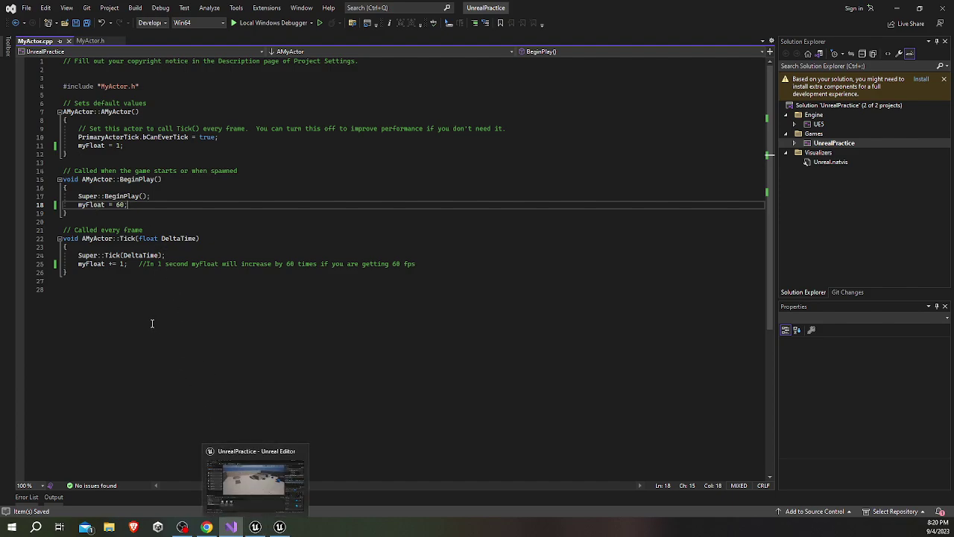
pyautogui.press('Left')
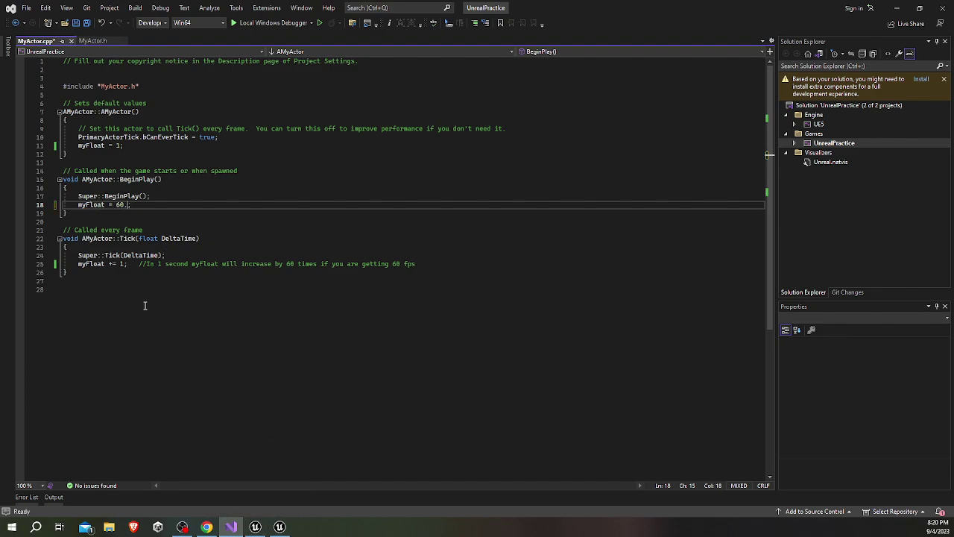
pyautogui.write('.0f')
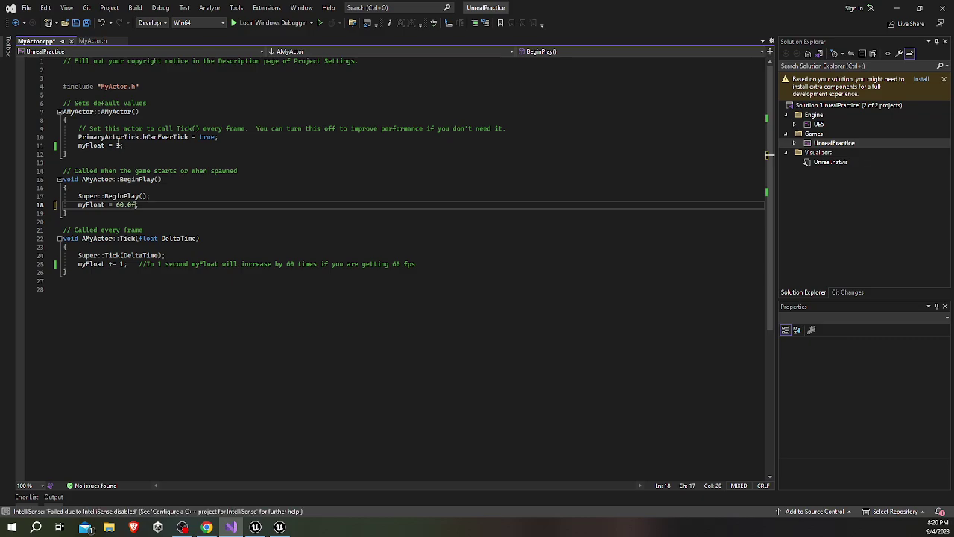
# Step: Change the 1 literals in the constructor and Tick to 1.0f
pyautogui.click(119, 145)
pyautogui.write('.')
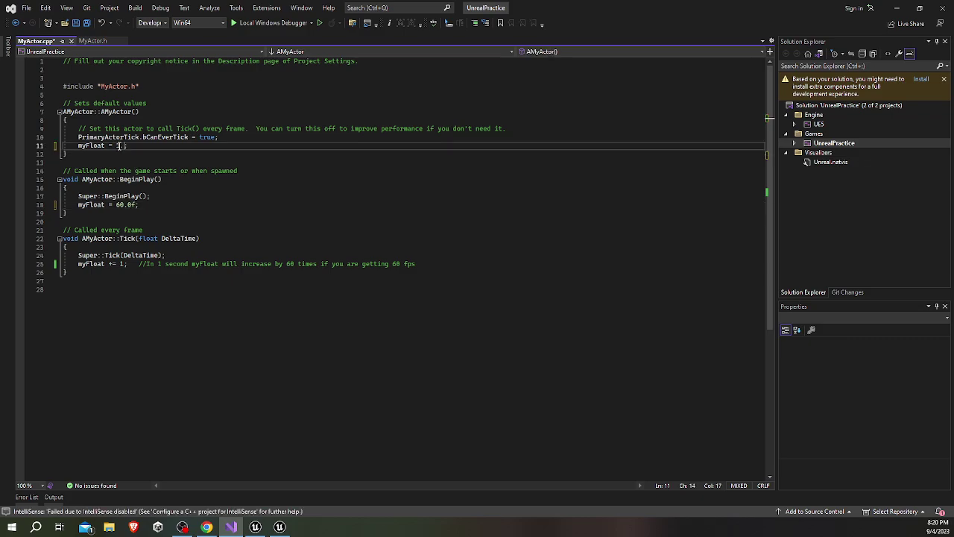
pyautogui.write('0f')
pyautogui.click(124, 263)
pyautogui.write('.')
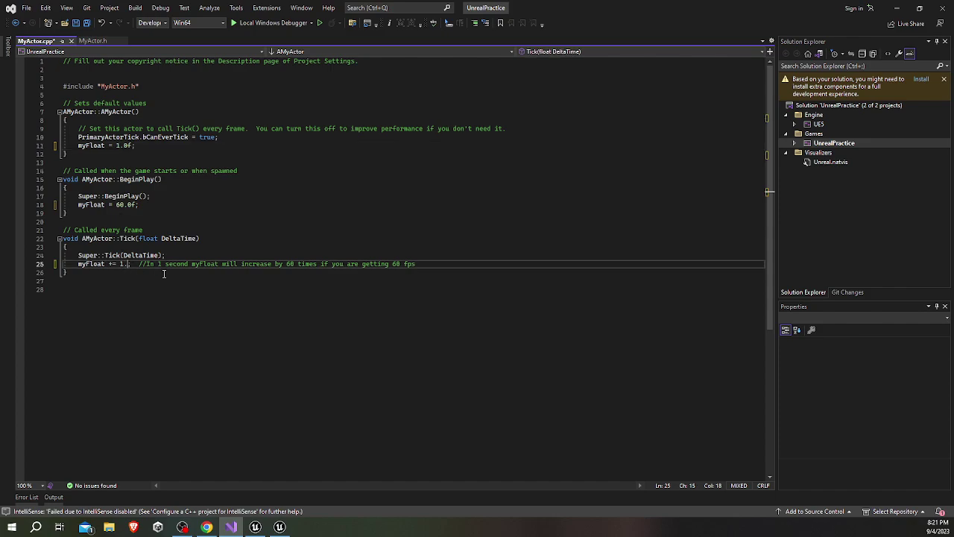
pyautogui.write('0f')
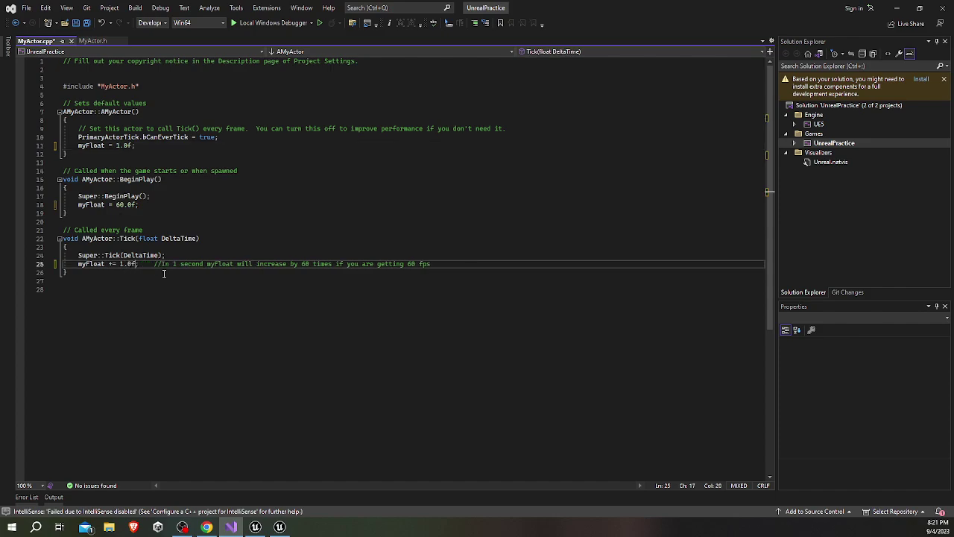
pyautogui.click(104, 255)
pyautogui.press('Down')
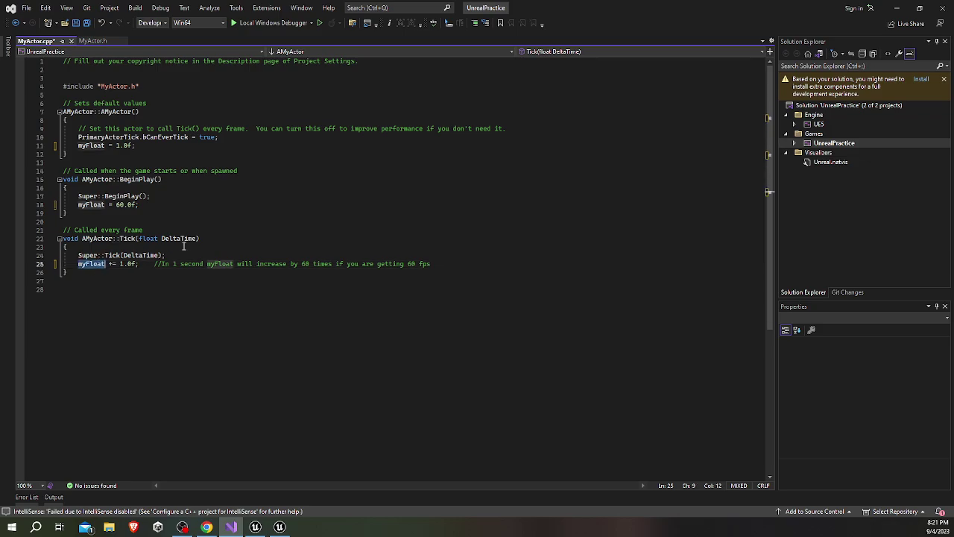
pyautogui.click(93, 40)
# Step: Declare 'int myInt;' below myFloat in MyActor.h and save the header
pyautogui.click(180, 279)
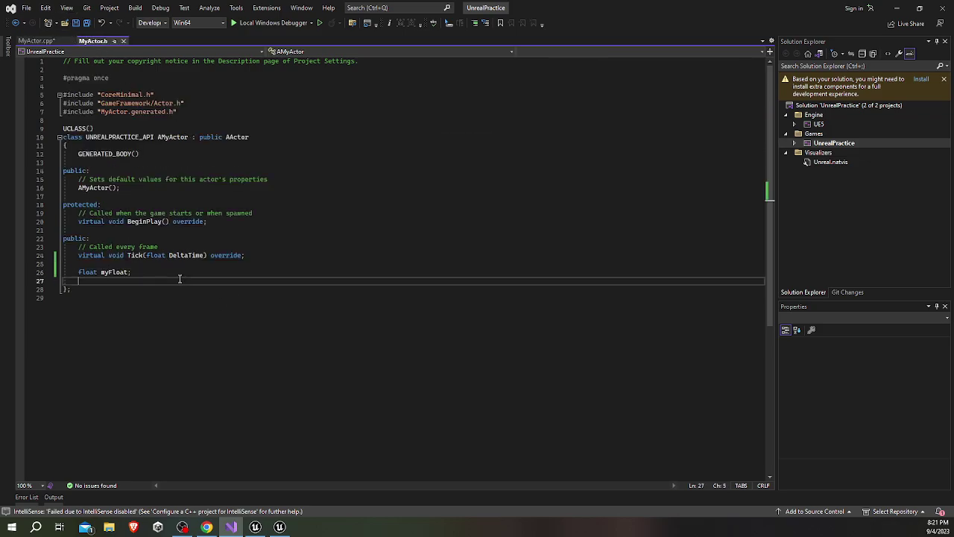
pyautogui.write('int ')
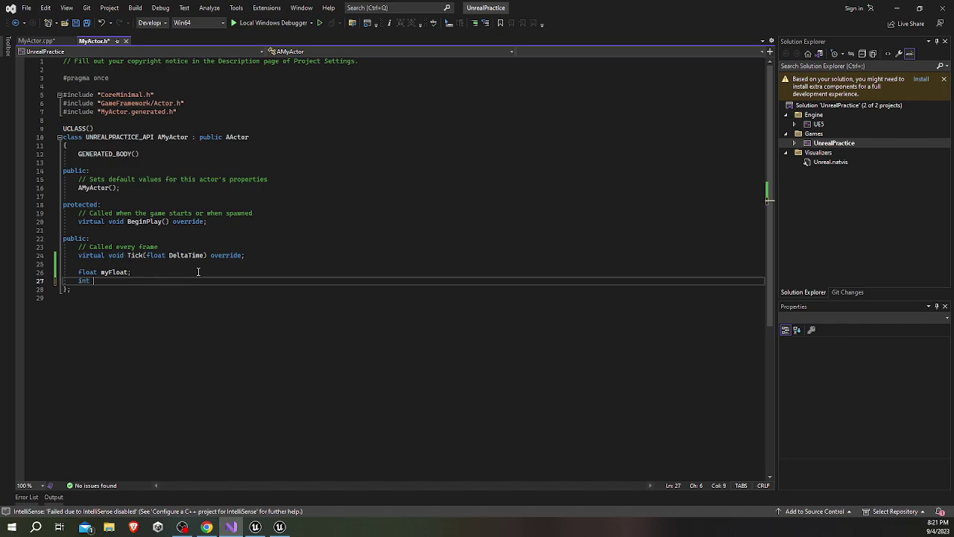
pyautogui.write('myInt;')
pyautogui.hotkey('ctrl', 's')
# Step: Set myInt to 8 in the MyActor constructor and save MyActor.cpp
pyautogui.click(35, 41)
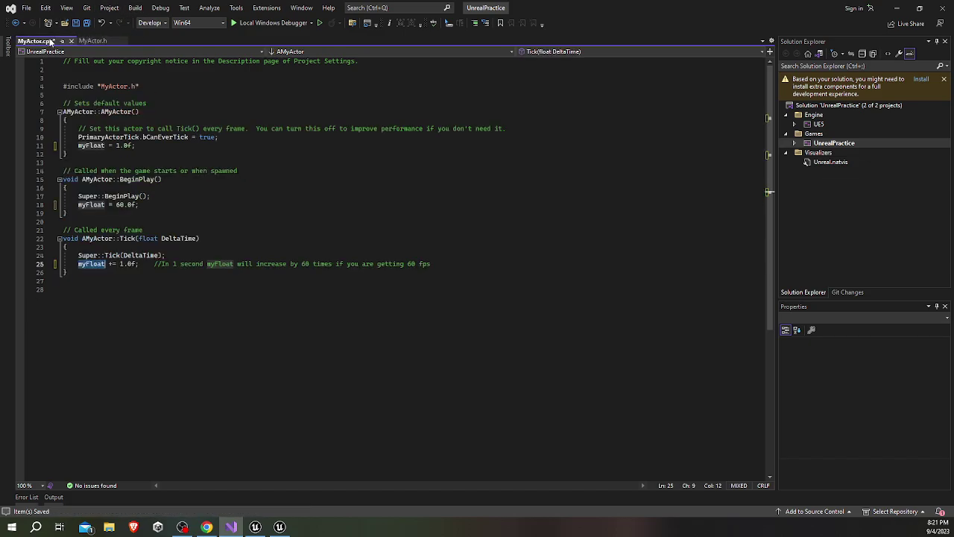
pyautogui.click(155, 145)
pyautogui.press('Return')
pyautogui.write('my')
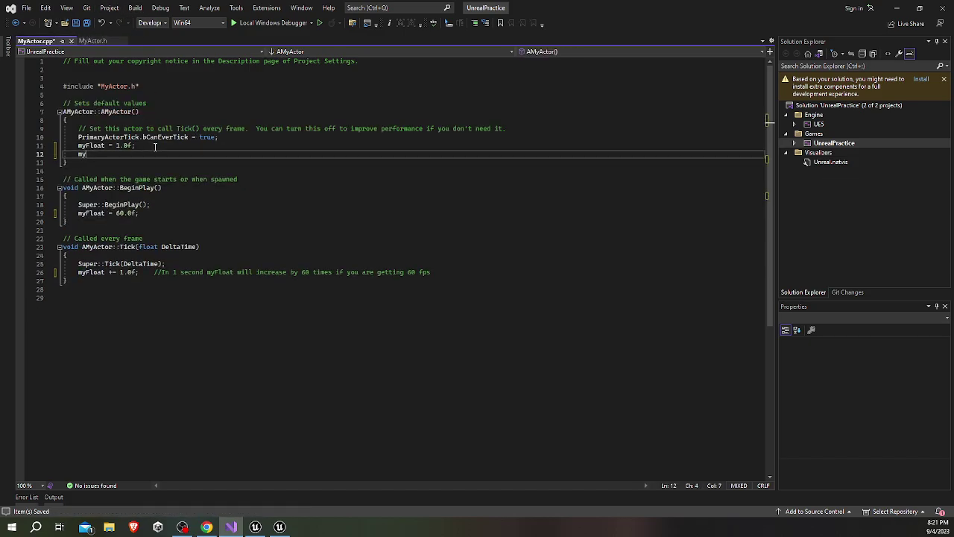
pyautogui.write('Int = ')
pyautogui.write('5;')
pyautogui.press('BackSpace')
pyautogui.click(92, 40)
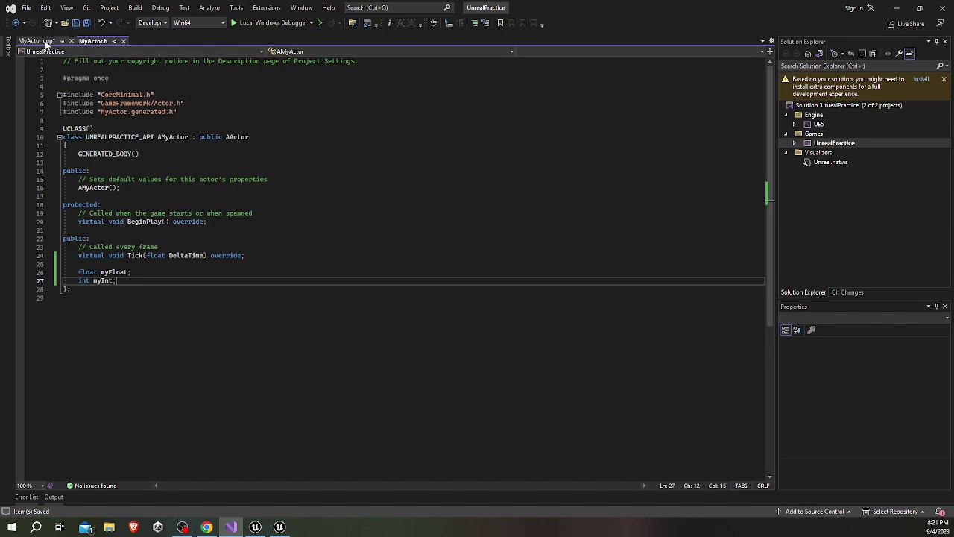
pyautogui.click(45, 41)
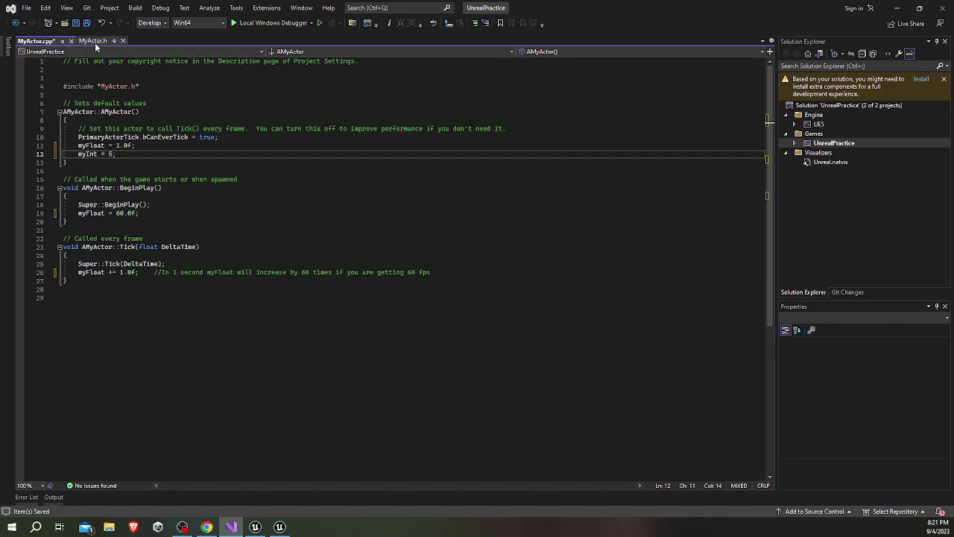
pyautogui.click(93, 41)
pyautogui.click(45, 41)
pyautogui.hotkey('ctrl', 's')
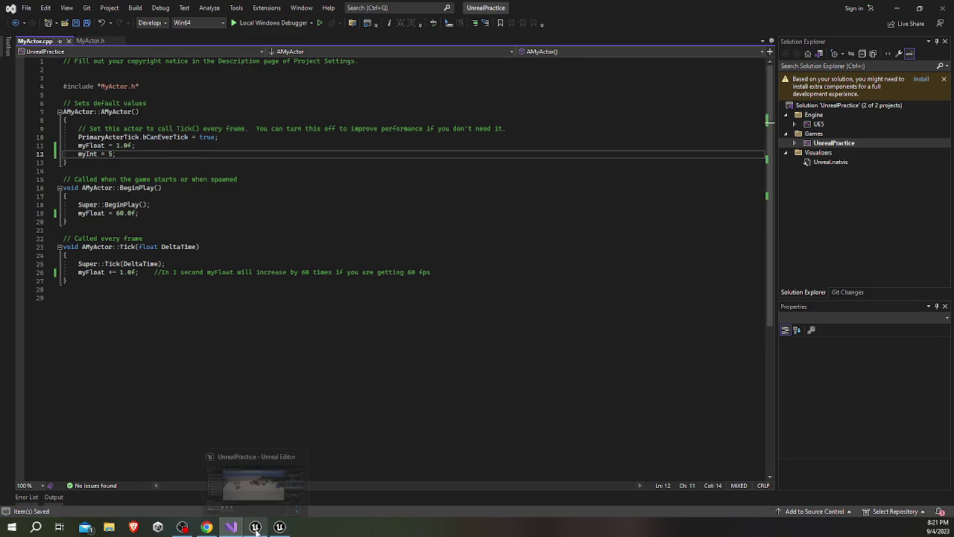
# Step: Run a Live Coding compile in Unreal Editor and close the compile log once it succeeds
pyautogui.click(255, 527)
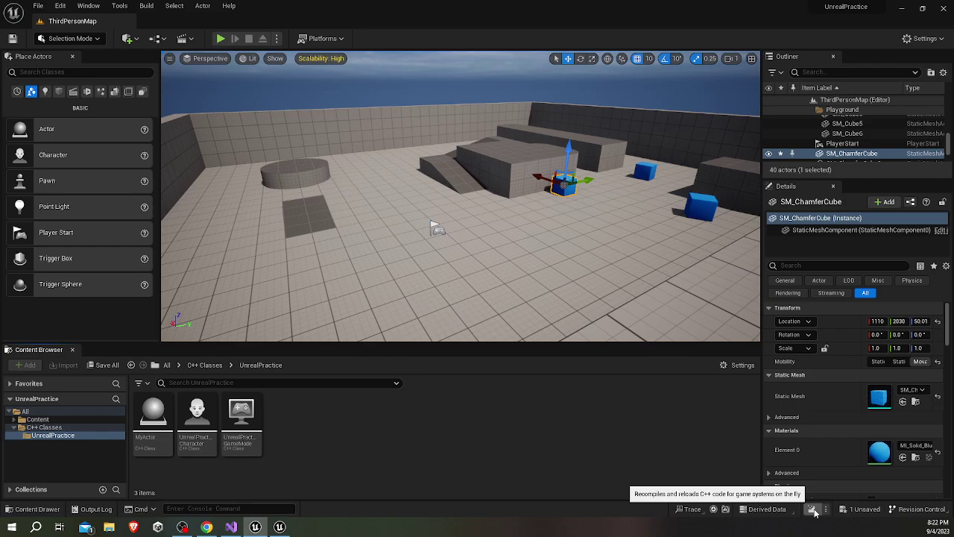
pyautogui.click(815, 512)
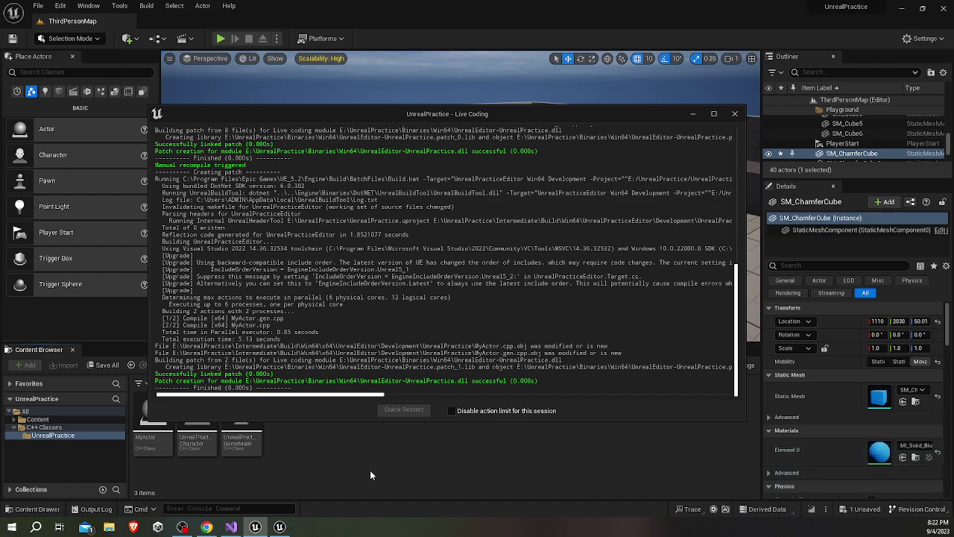
pyautogui.click(736, 115)
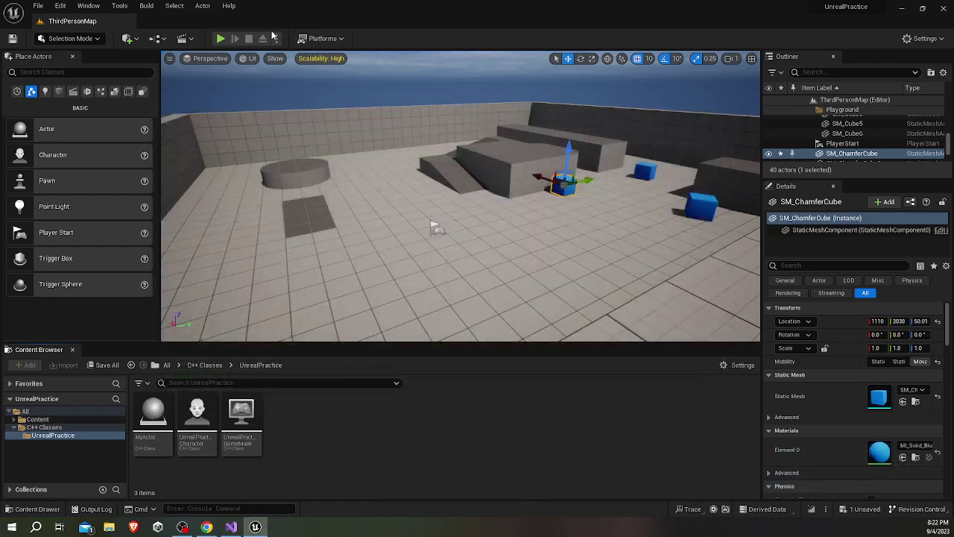
pyautogui.click(222, 41)
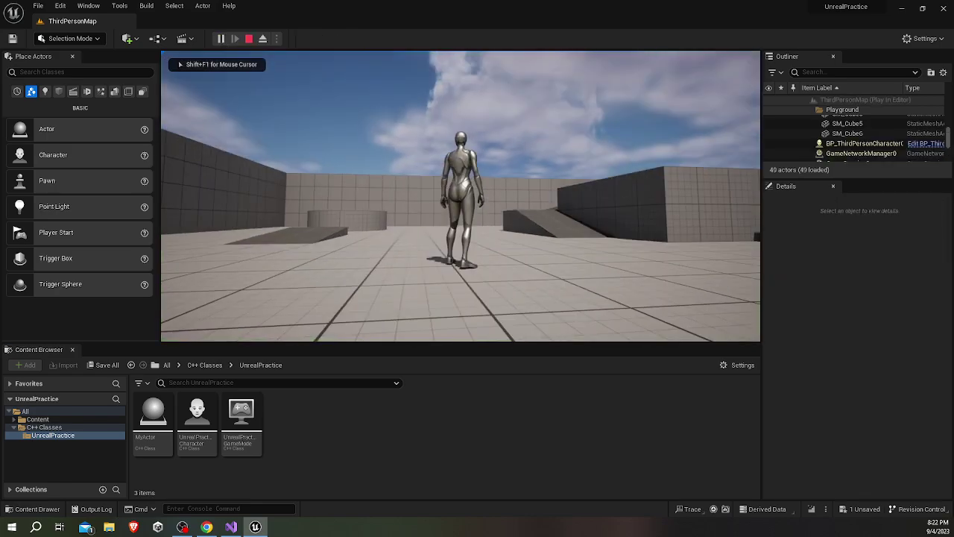
pyautogui.press('w')
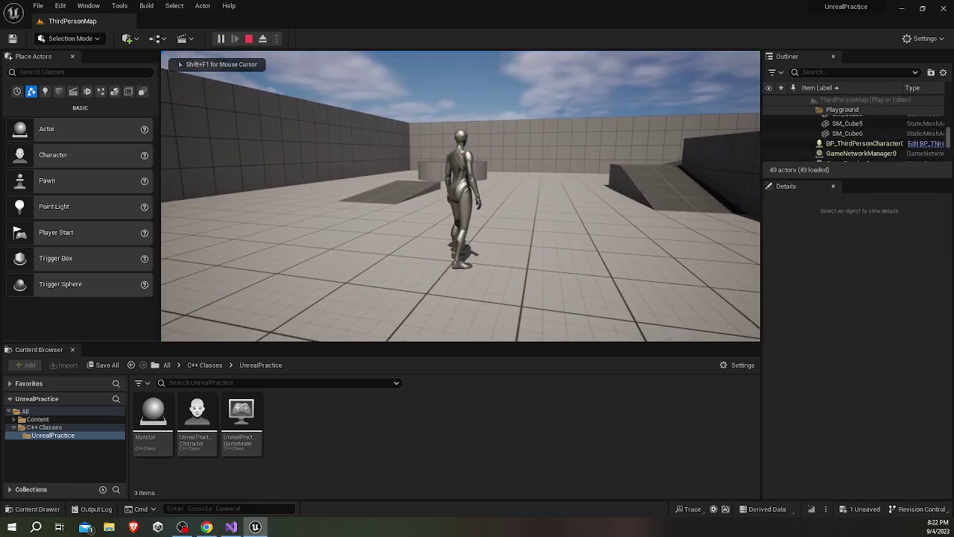
pyautogui.hotkey('shift', 'F1')
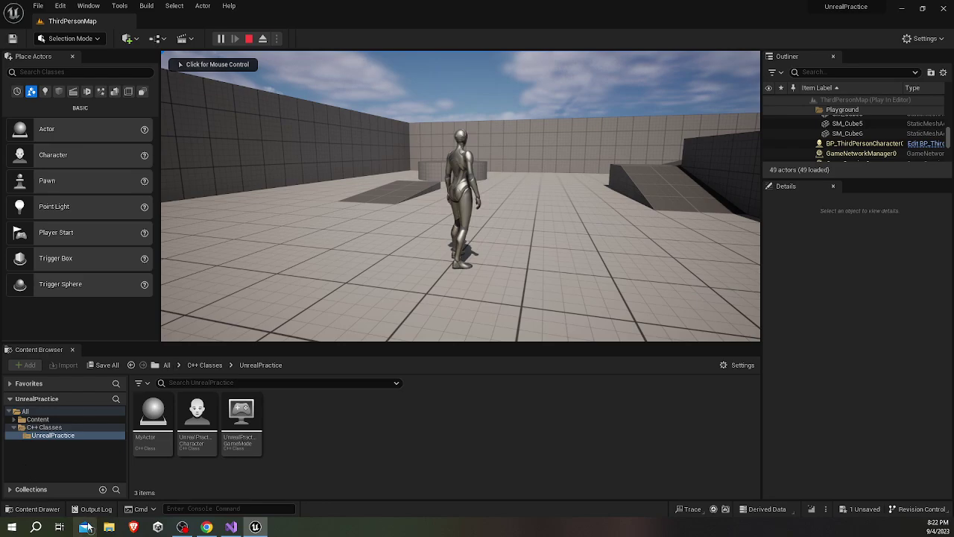
pyautogui.click(98, 507)
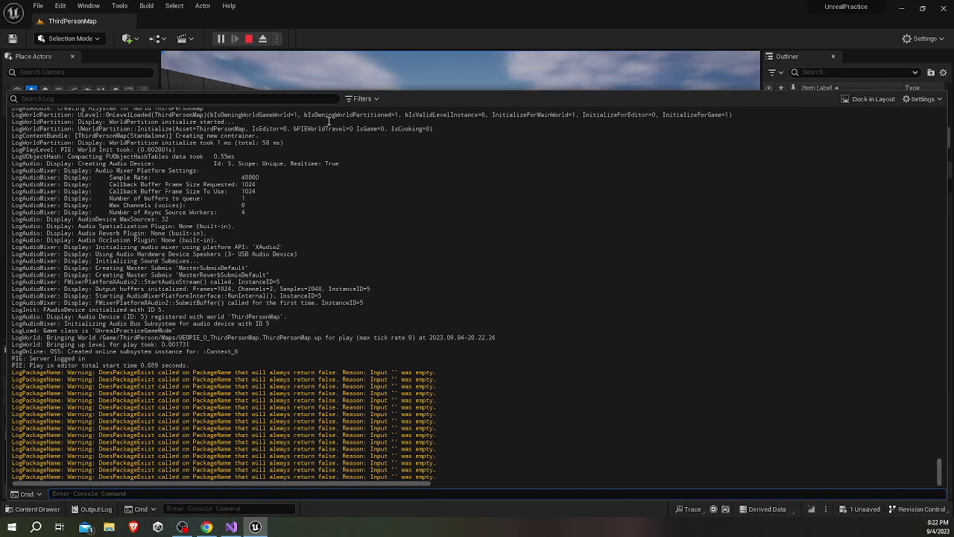
pyautogui.click(95, 509)
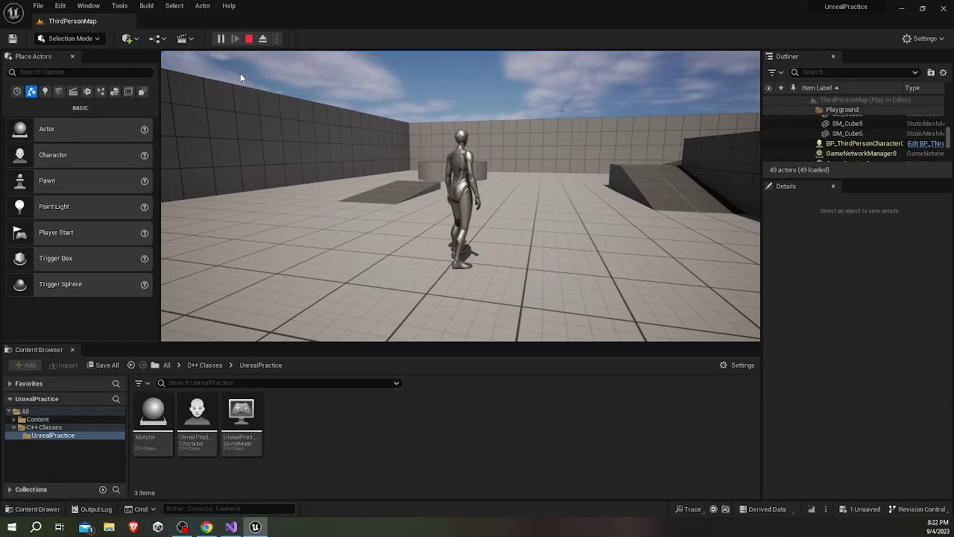
pyautogui.click(249, 38)
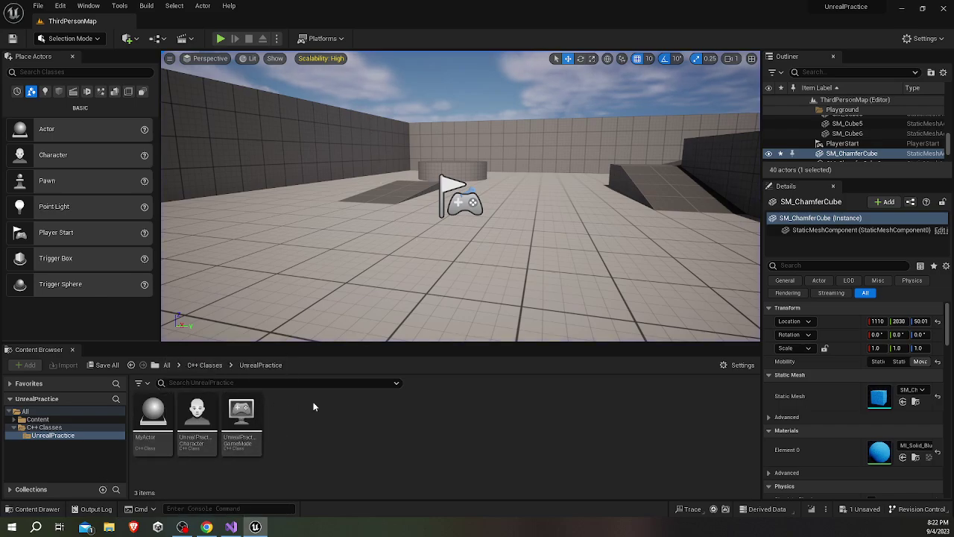
# Step: Drag MyActor from the C++ Classes folder into ThirdPersonMap beside the wall corner
pyautogui.click(153, 417)
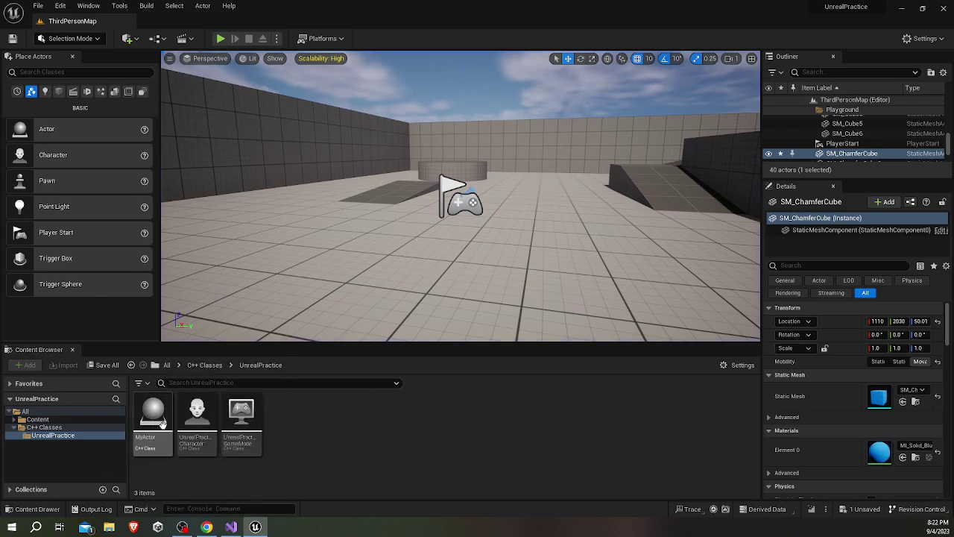
pyautogui.moveTo(469, 223)
pyautogui.mouseDown(button='right')
pyautogui.moveTo(522, 268)
pyautogui.moveTo(488, 261)
pyautogui.mouseUp(button='right')
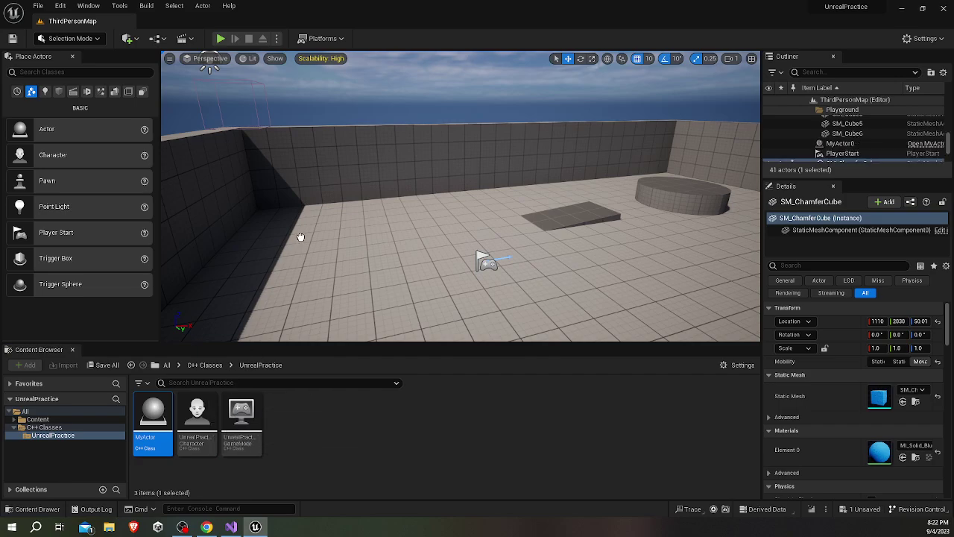
pyautogui.moveTo(156, 416); pyautogui.dragTo(299, 234)
pyautogui.moveTo(299, 234)
pyautogui.mouseDown(button='right')
pyautogui.moveTo(350, 224)
pyautogui.moveTo(299, 219)
pyautogui.mouseUp(button='right')
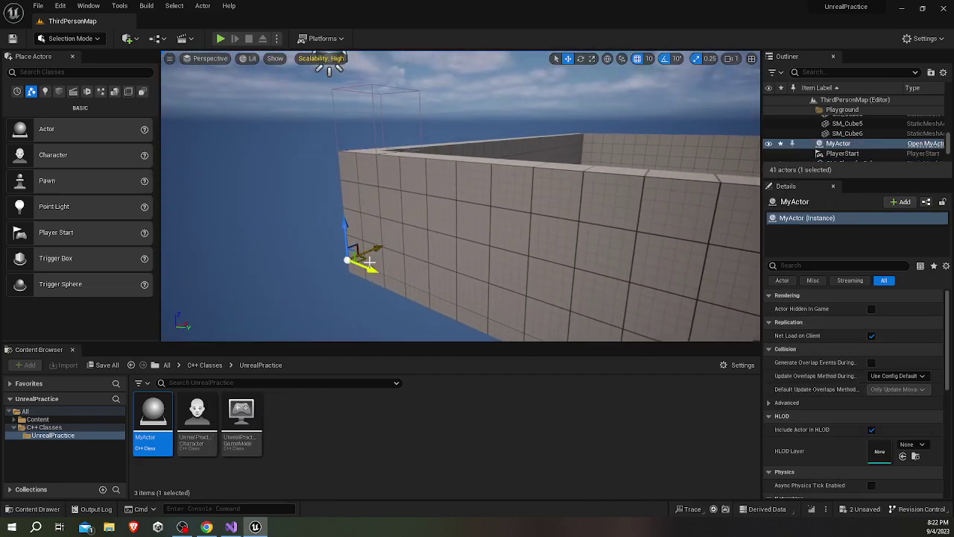
pyautogui.moveTo(360, 256); pyautogui.dragTo(372, 246, button='right')
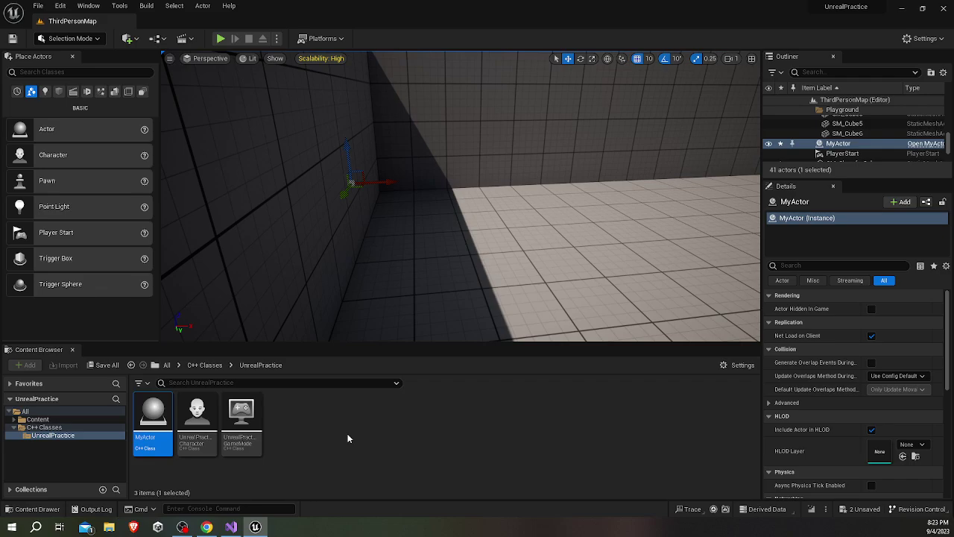
# Step: Test-play the level, select MyActor via the 'myac' Outliner filter, then stop and return to Visual Studio
pyautogui.click(221, 39)
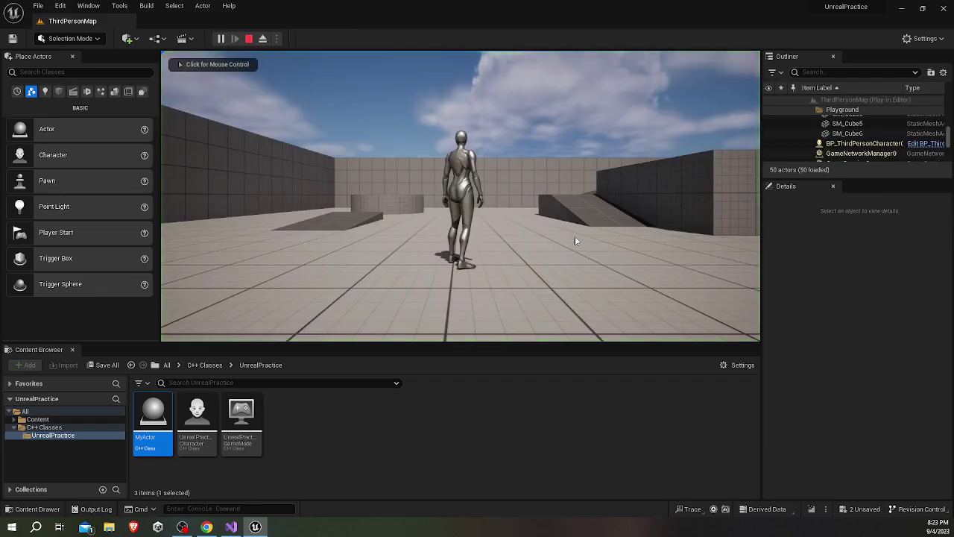
pyautogui.click(845, 72)
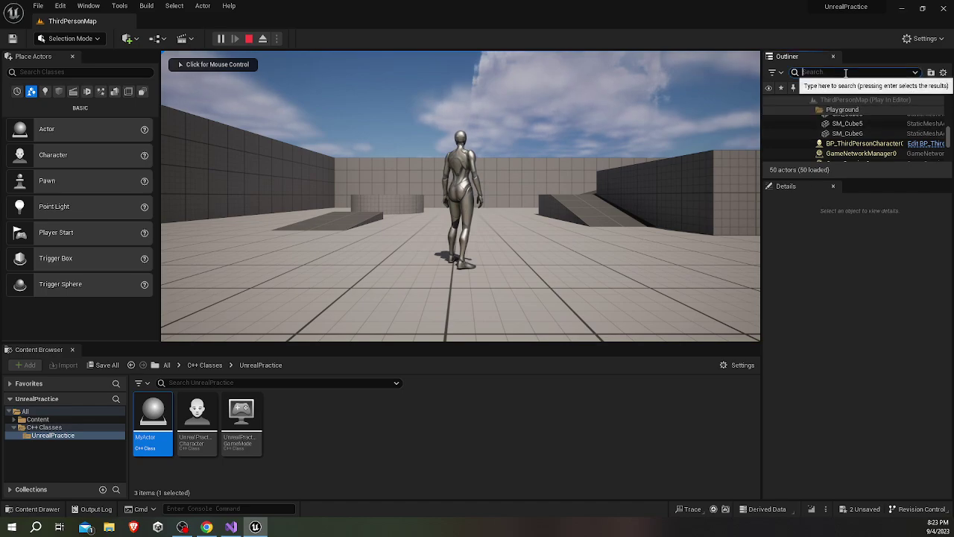
pyautogui.write('myac')
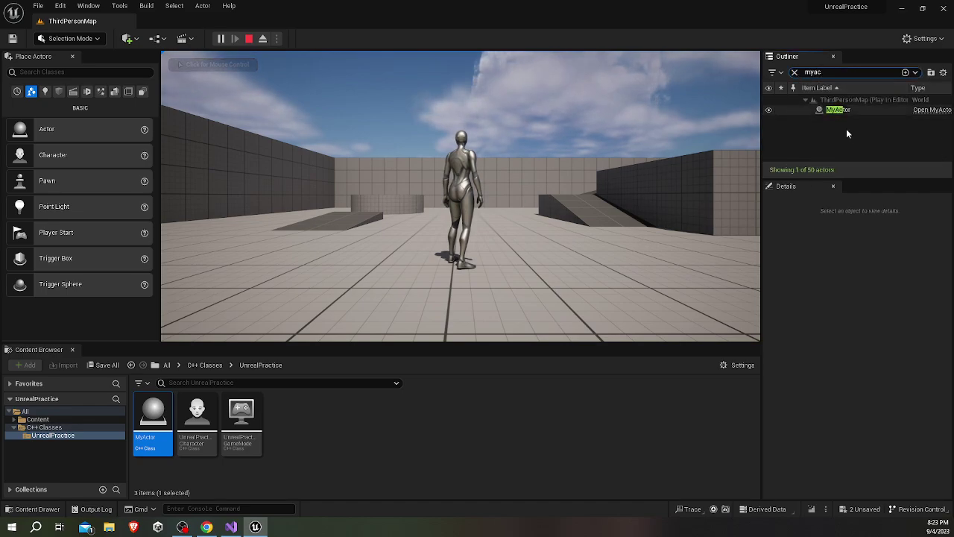
pyautogui.click(860, 109)
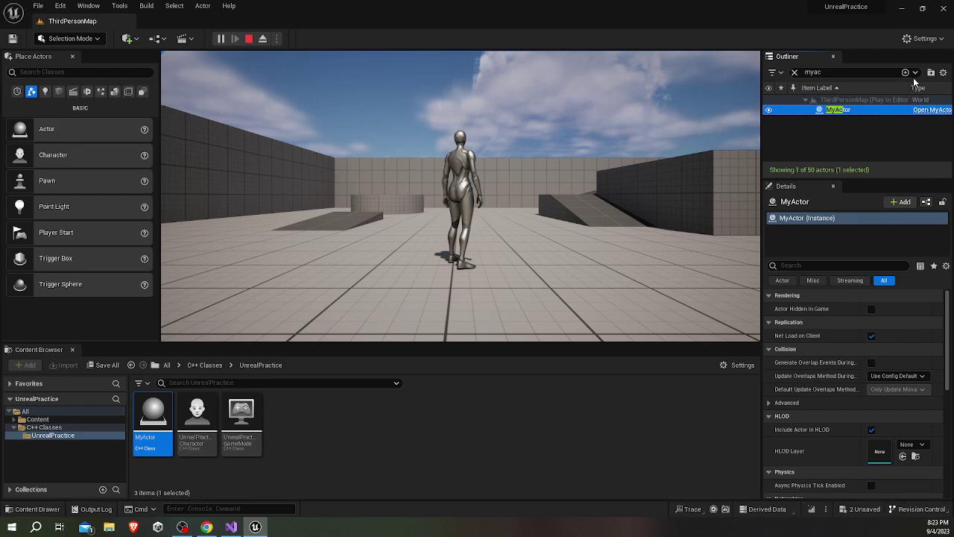
pyautogui.click(249, 39)
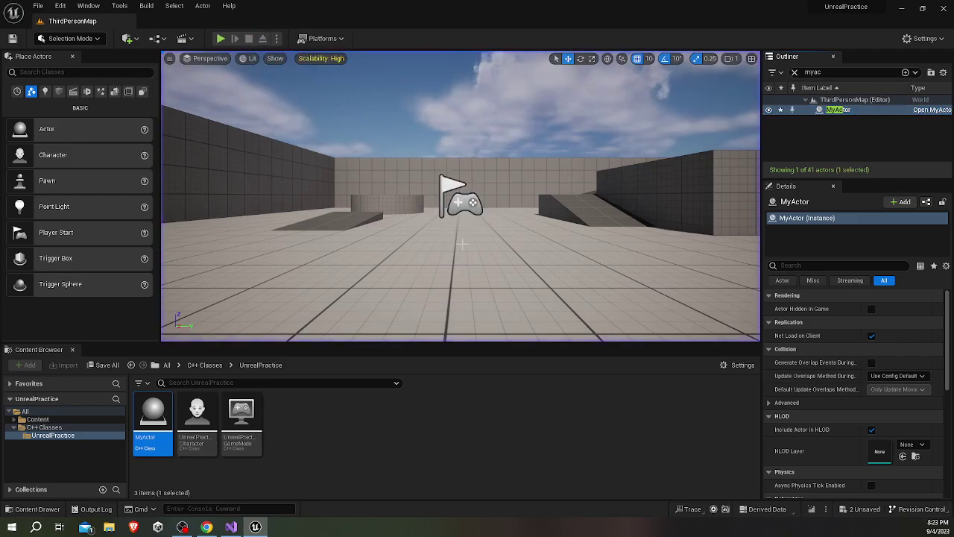
pyautogui.click(231, 527)
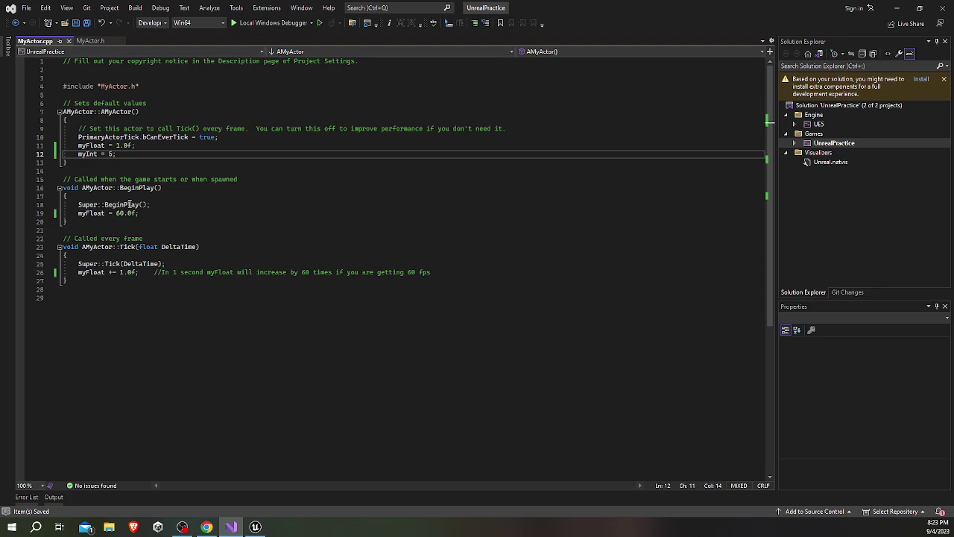
# Step: Bring up MyActor.h and place the cursor on blank line 25 above float myFloat
pyautogui.click(85, 41)
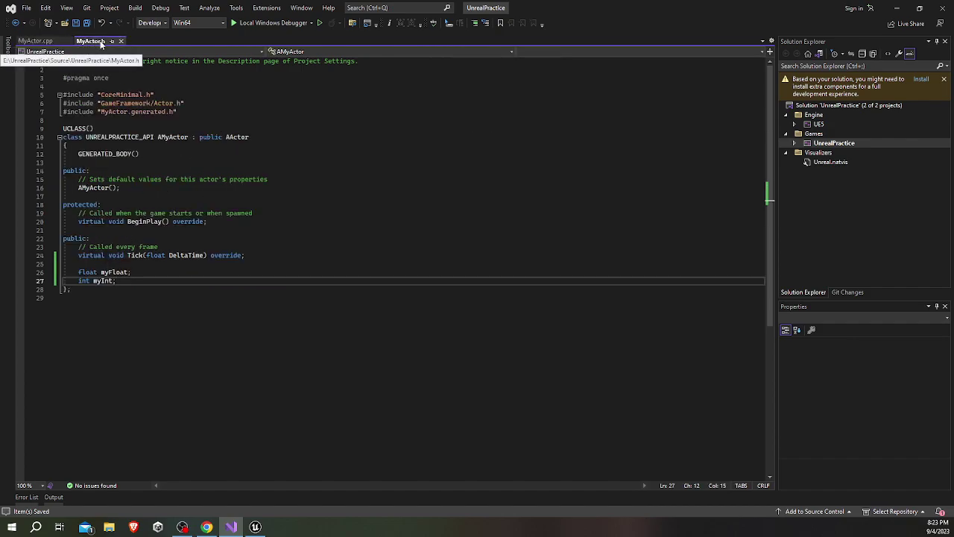
pyautogui.click(99, 264)
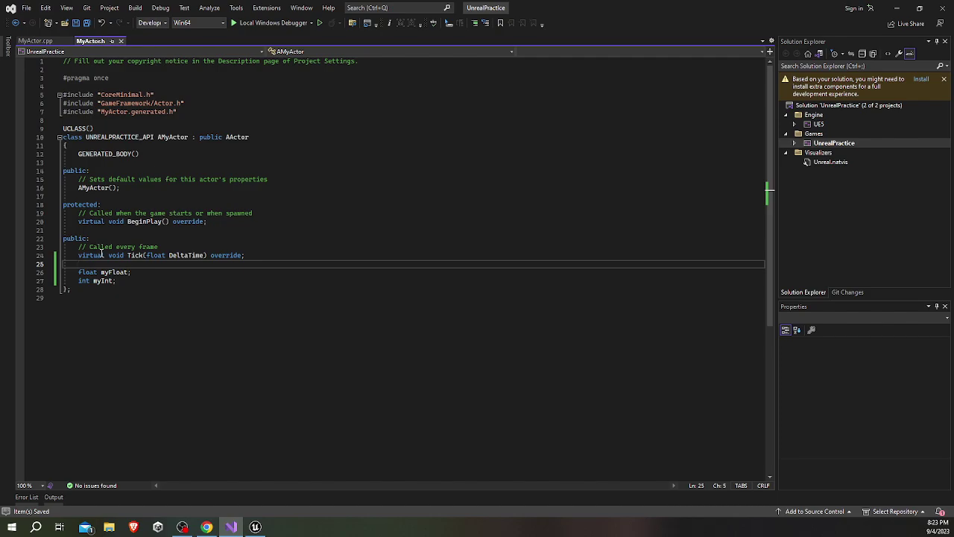
# Step: Add UPROPERTY(EditAnywhere) above float myFloat in MyActor.h and save the header
pyautogui.press('Down')
pyautogui.press('Down')
pyautogui.press('Return')
pyautogui.press('Up')
pyautogui.press('Up')
pyautogui.press('Up')
pyautogui.press('Return')
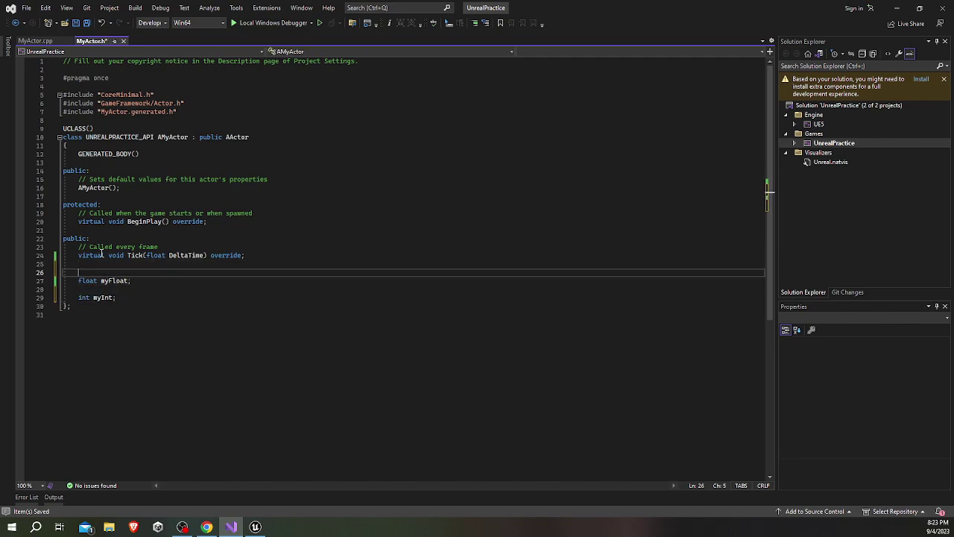
pyautogui.write('UPROPE')
pyautogui.write('RTY(Ed')
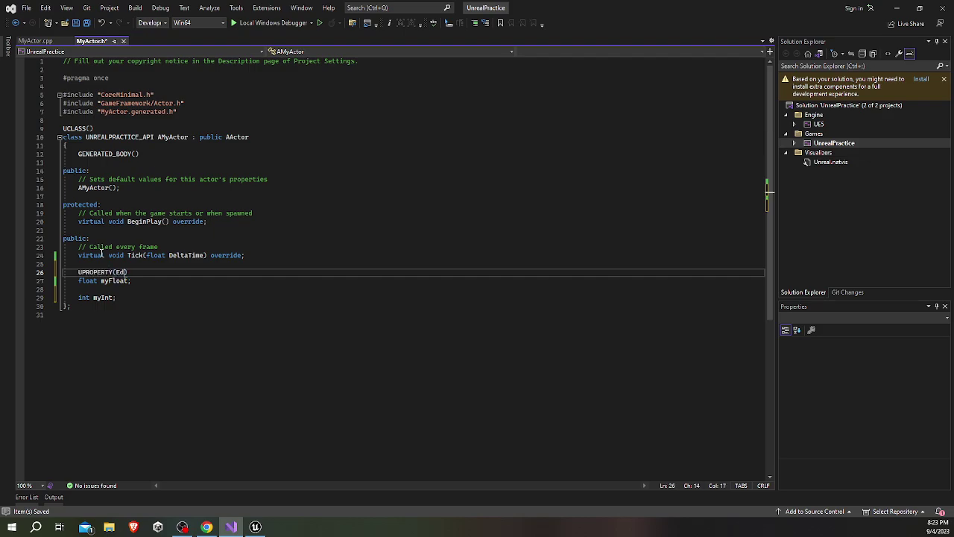
pyautogui.write('itAnywhere')
pyautogui.hotkey('ctrl', 's')
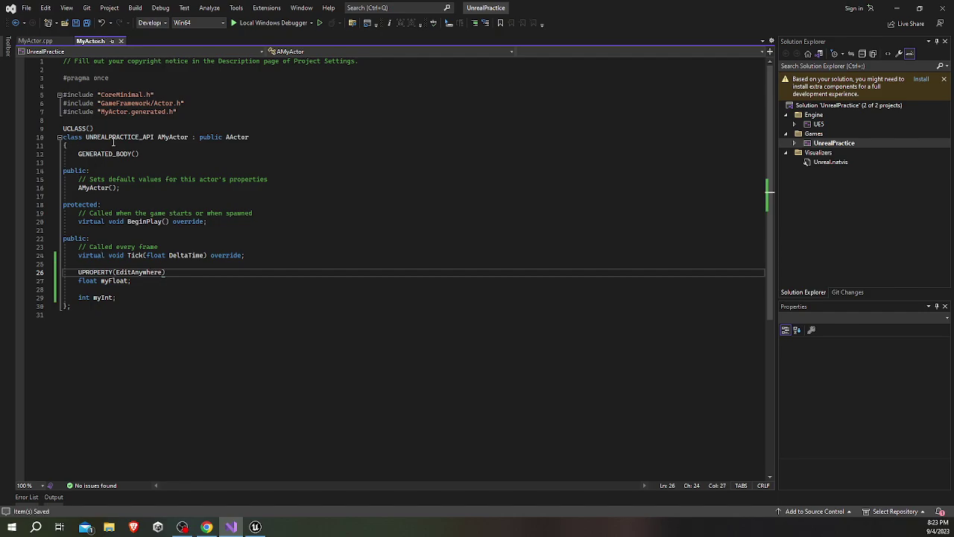
# Step: Highlight UPROPERTY on line 26 and bring Unreal Editor back to the front
pyautogui.doubleClick(96, 273)
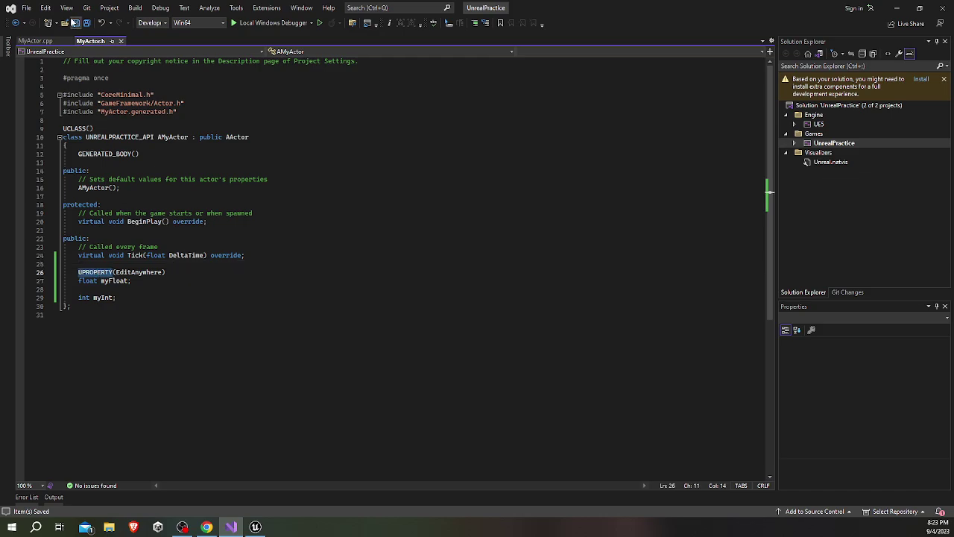
pyautogui.click(255, 527)
pyautogui.click(231, 527)
# Step: In Unreal Editor, run a Live Coding compile, close its log, and start playing the level
pyautogui.click(255, 527)
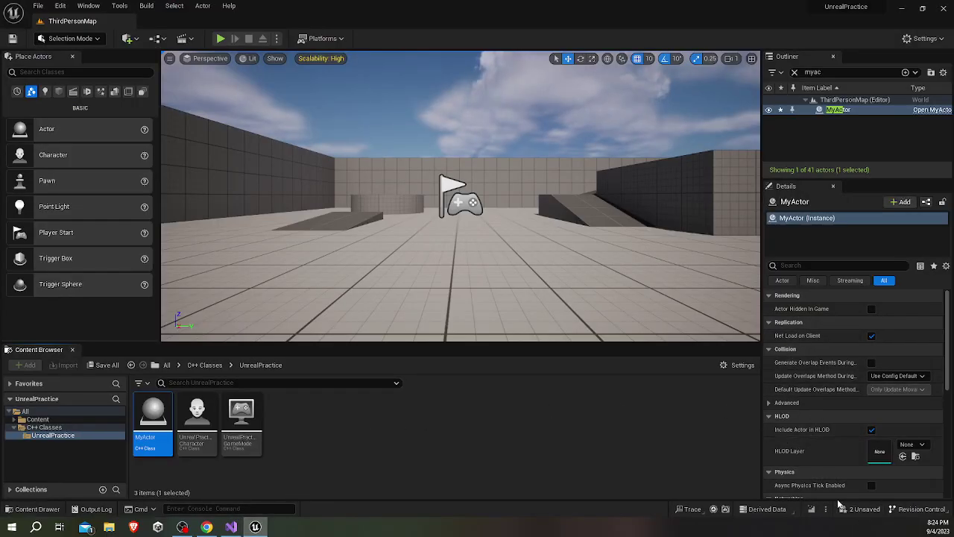
pyautogui.click(811, 509)
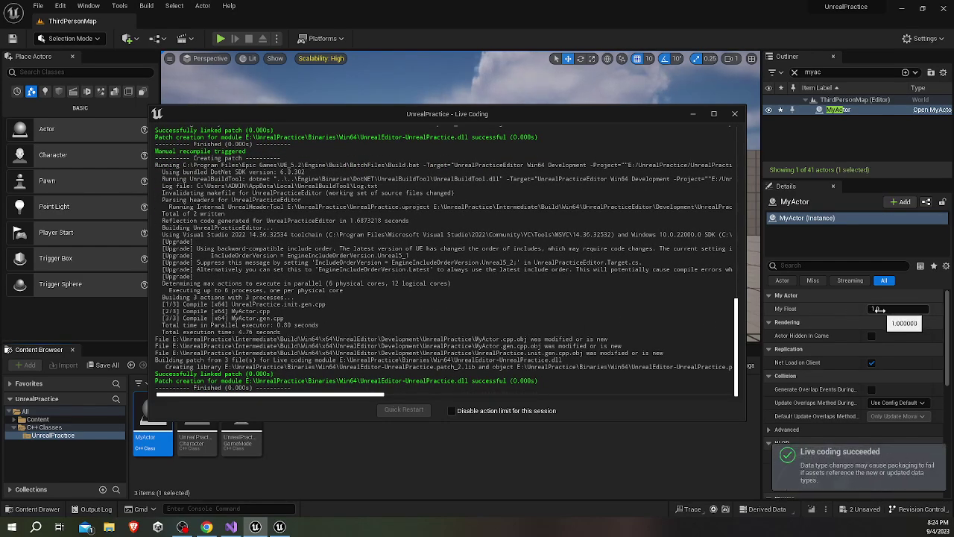
pyautogui.click(735, 113)
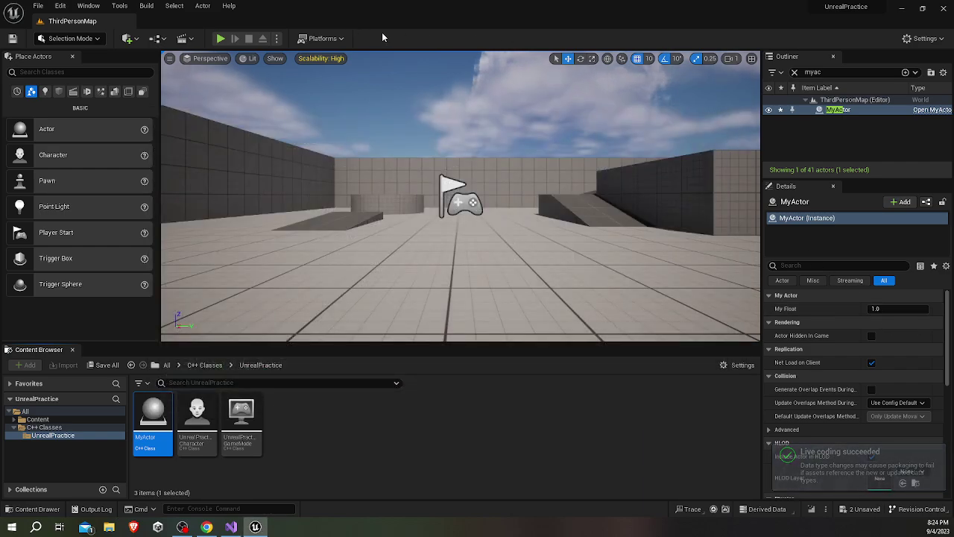
pyautogui.click(221, 41)
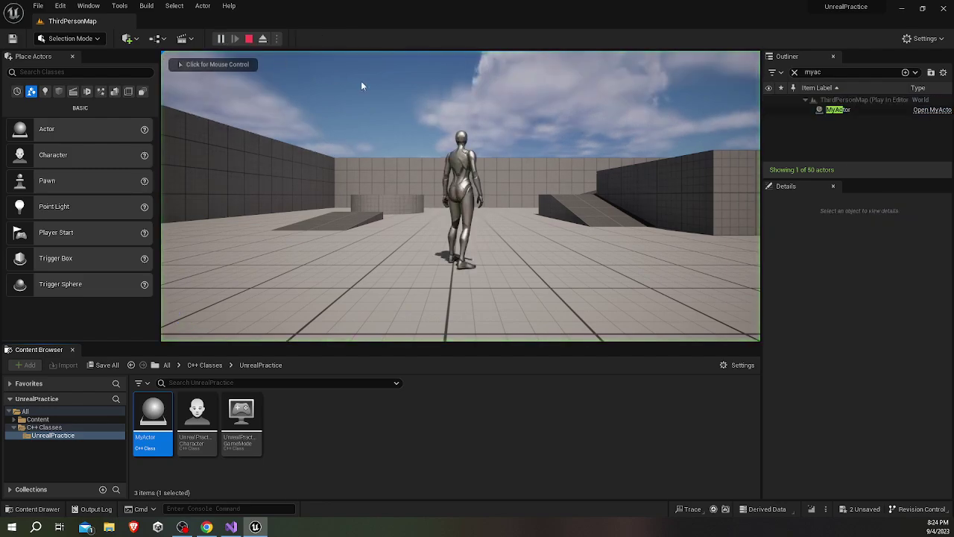
# Step: Select MyActor in the Outliner to watch My Float climb past 1670, then stop play
pyautogui.click(855, 111)
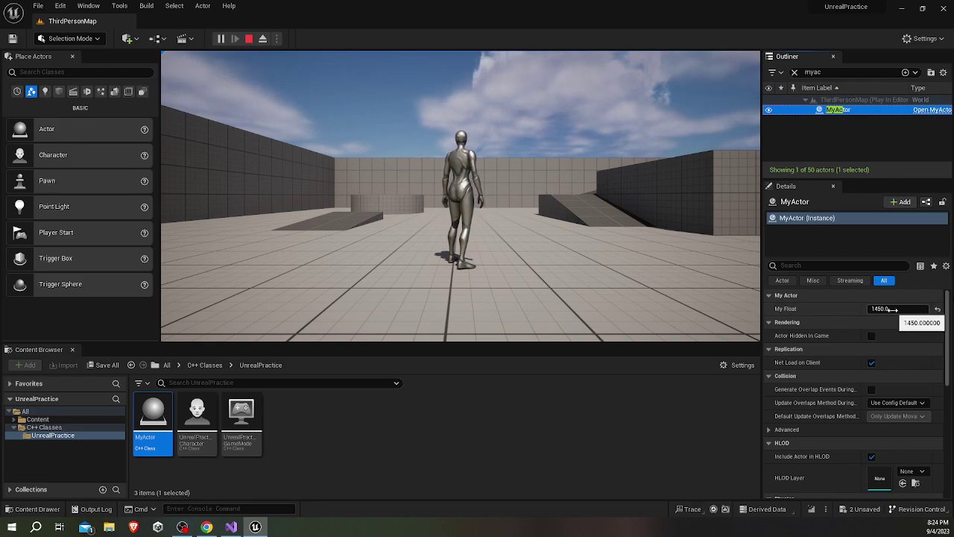
pyautogui.click(249, 38)
# Step: In Visual Studio, check the myFloat line and MyActor.cpp, then return to Unreal Editor
pyautogui.click(231, 527)
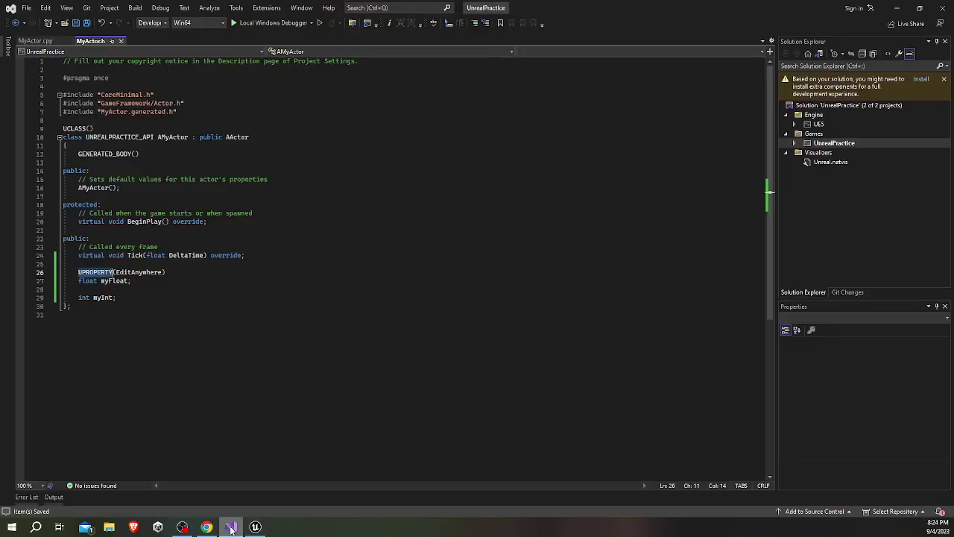
pyautogui.click(185, 281)
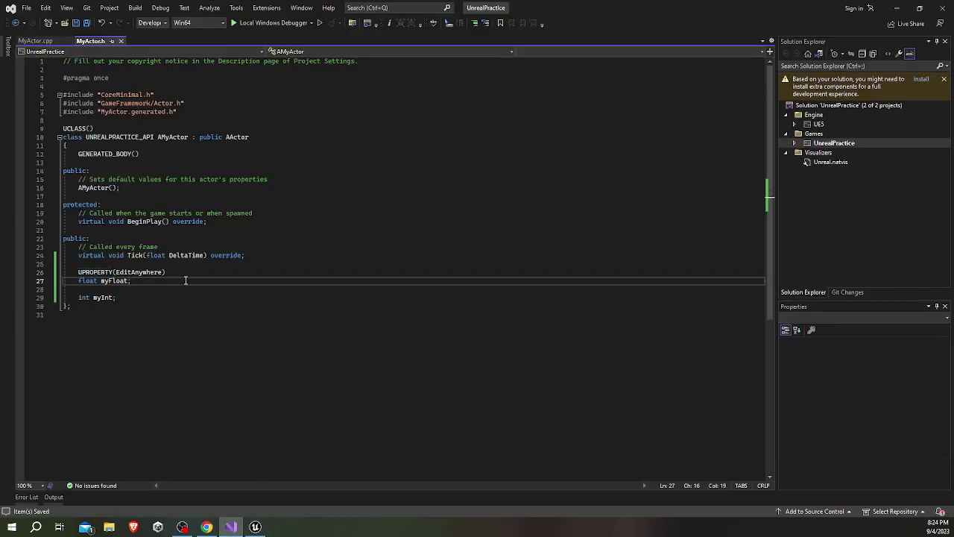
pyautogui.click(36, 41)
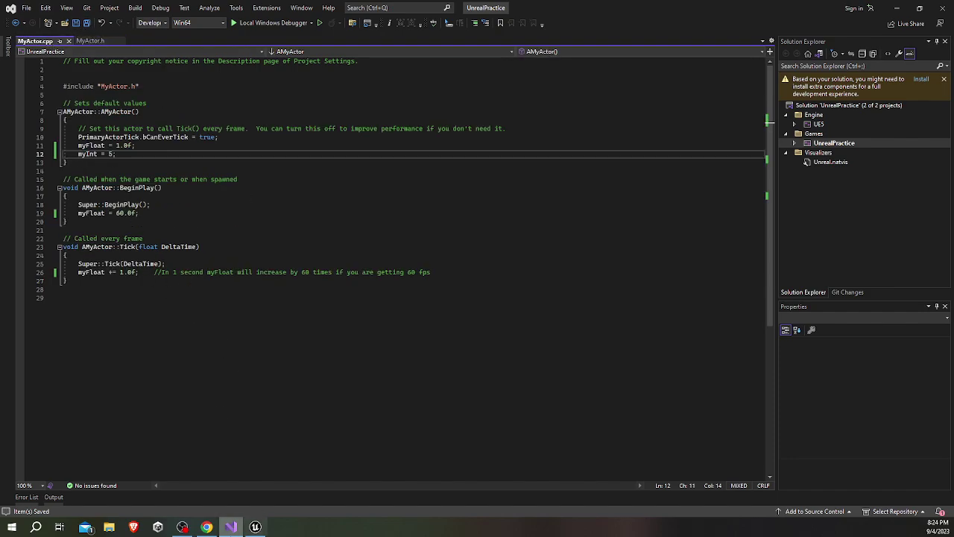
pyautogui.click(255, 527)
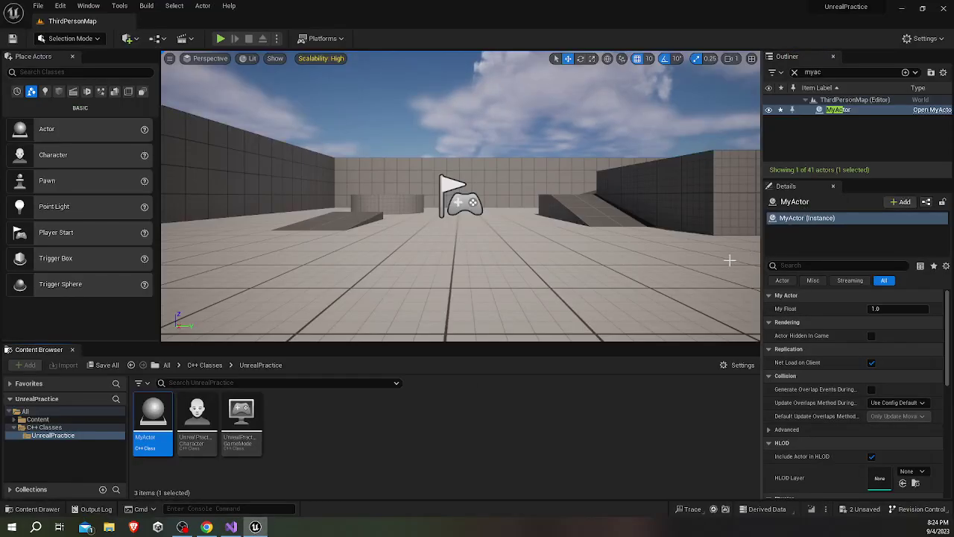
# Step: Fly around the arena, selecting the quarter-cylinder platform pieces and the blue chamfered cube
pyautogui.moveTo(474, 213)
pyautogui.mouseDown(button='right')
pyautogui.moveTo(417, 224)
pyautogui.moveTo(465, 352)
pyautogui.mouseUp(button='right')
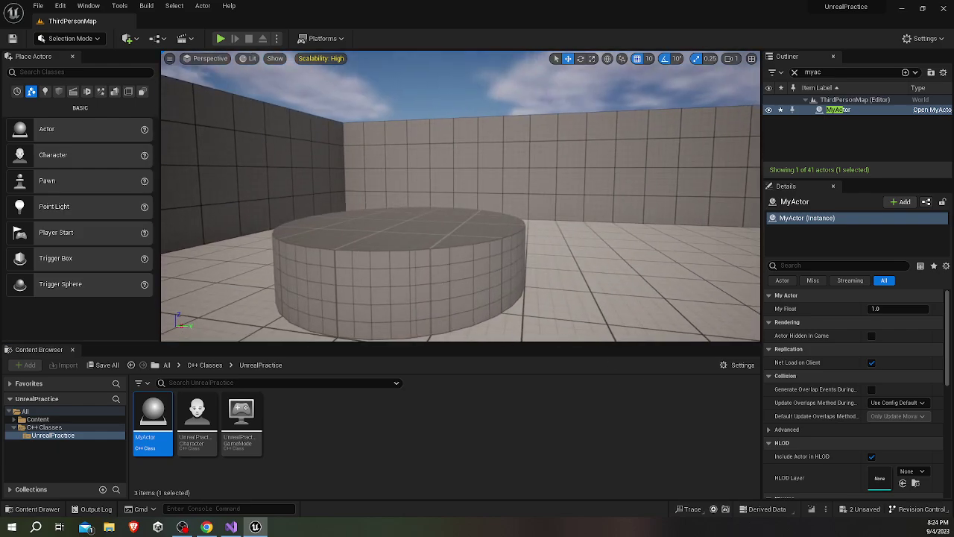
pyautogui.click(503, 254)
pyautogui.moveTo(357, 236); pyautogui.dragTo(448, 231, button='right')
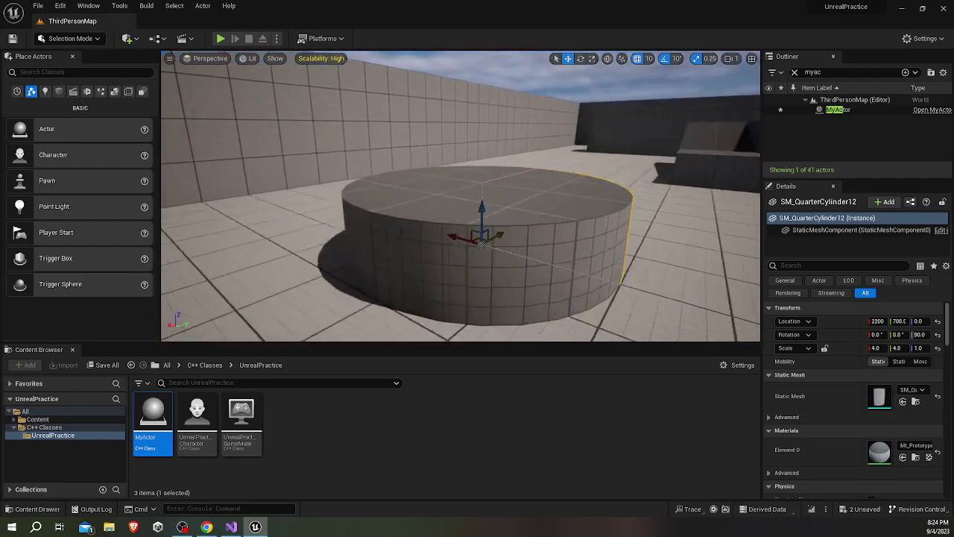
pyautogui.click(447, 231)
pyautogui.click(423, 198)
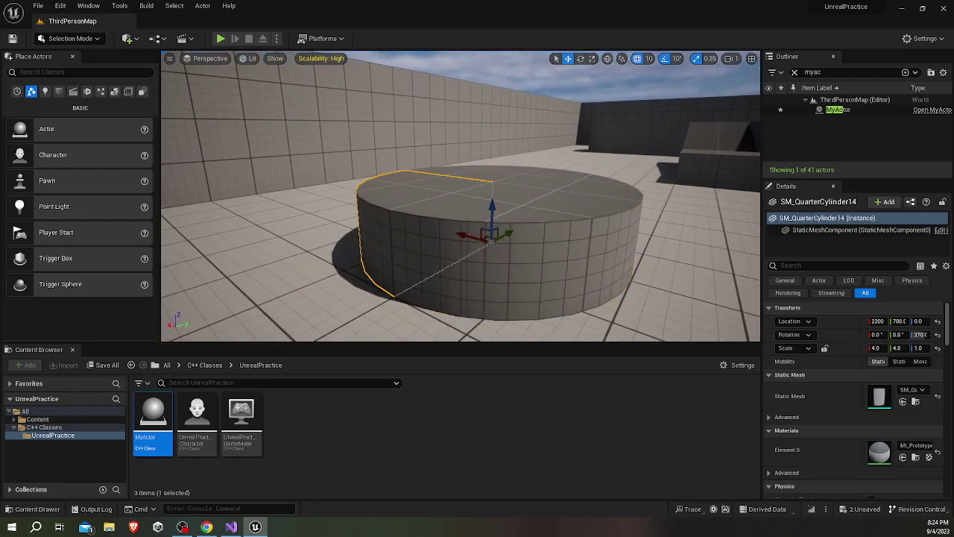
pyautogui.moveTo(511, 171)
pyautogui.mouseDown(button='right')
pyautogui.moveTo(492, 179)
pyautogui.moveTo(694, 198)
pyautogui.mouseUp(button='right')
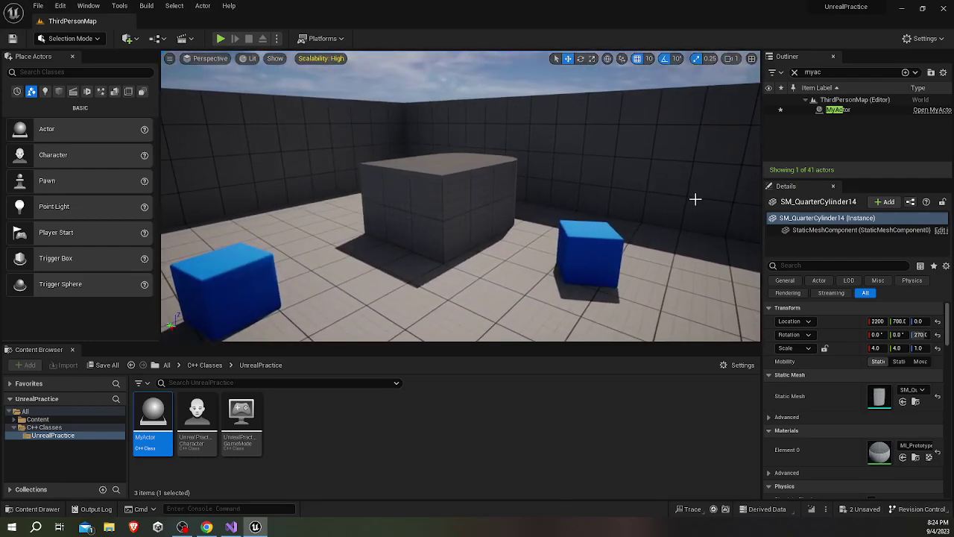
pyautogui.click(604, 239)
pyautogui.moveTo(628, 214); pyautogui.dragTo(643, 219, button='right')
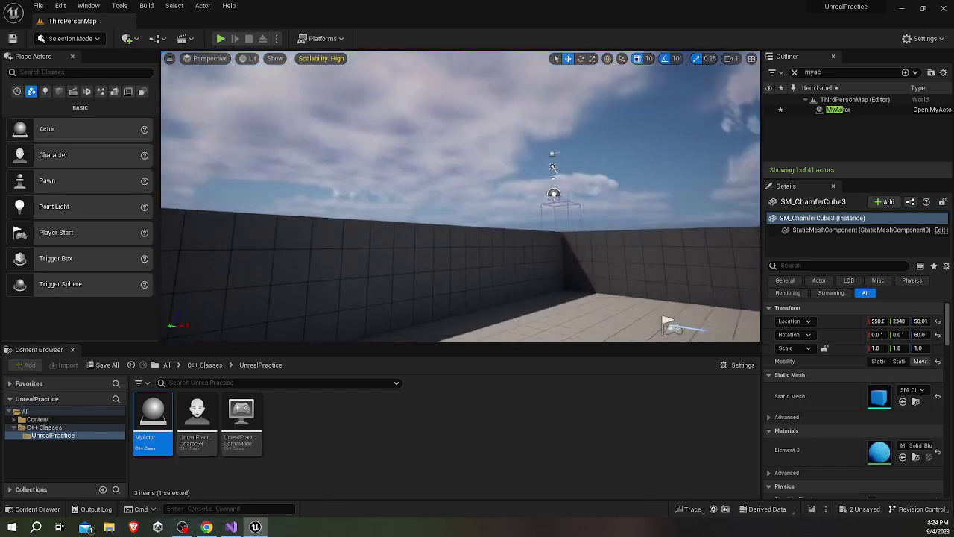
# Step: Focus the view on MyActor from the Outliner and fly over the wall into the arena
pyautogui.doubleClick(838, 110)
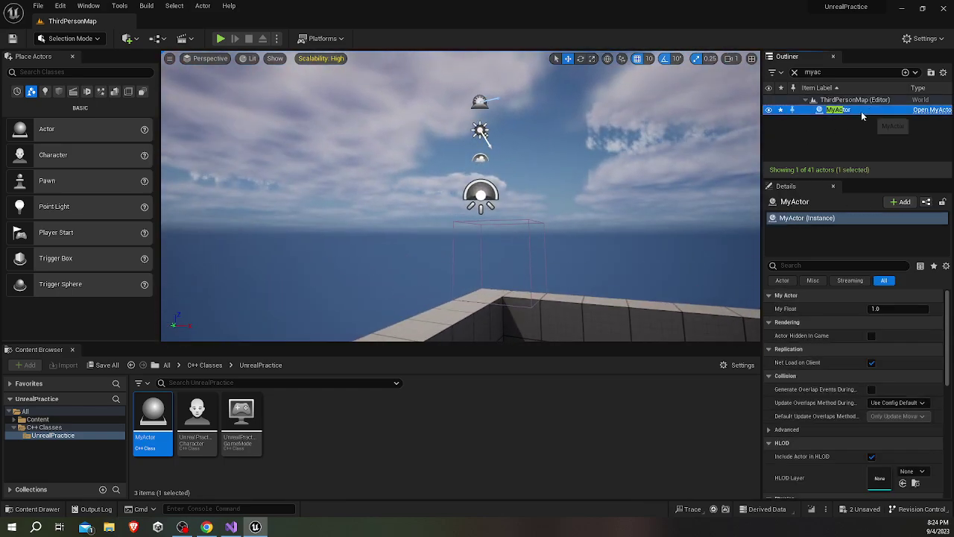
pyautogui.moveTo(507, 202); pyautogui.dragTo(597, 194, button='right')
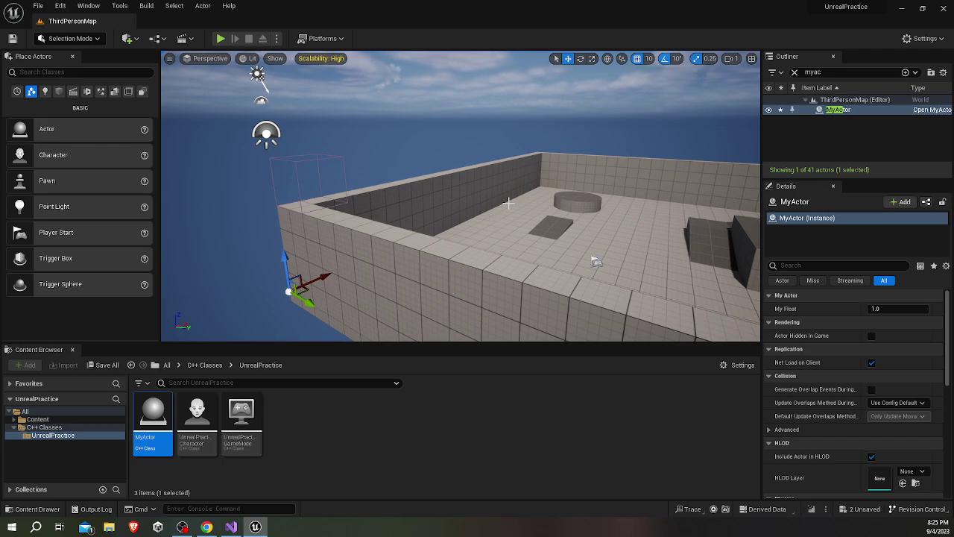
pyautogui.moveTo(328, 214); pyautogui.dragTo(324, 213, button='right')
# Step: Return to Visual Studio and show MyActor.h with UPROPERTY(EditAnywhere) float myFloat
pyautogui.click(231, 527)
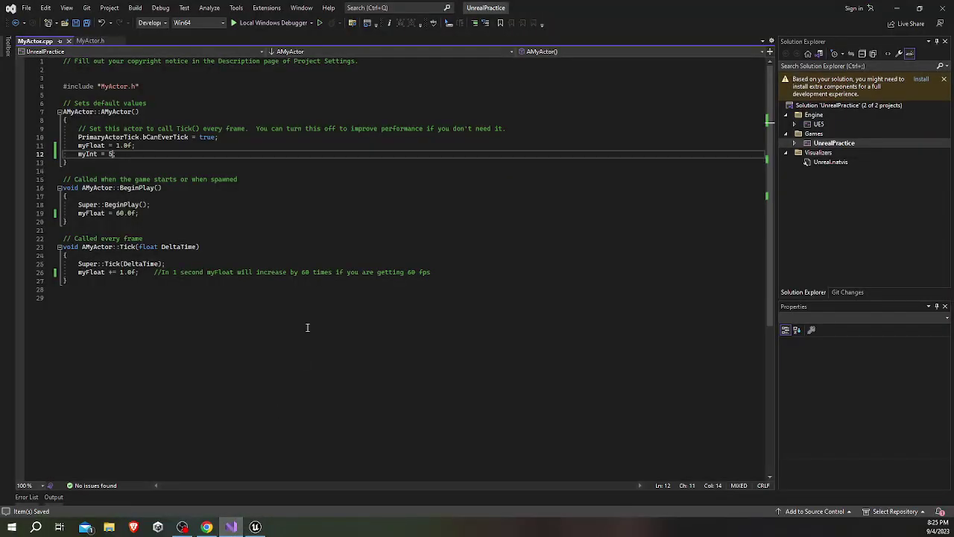
pyautogui.click(91, 41)
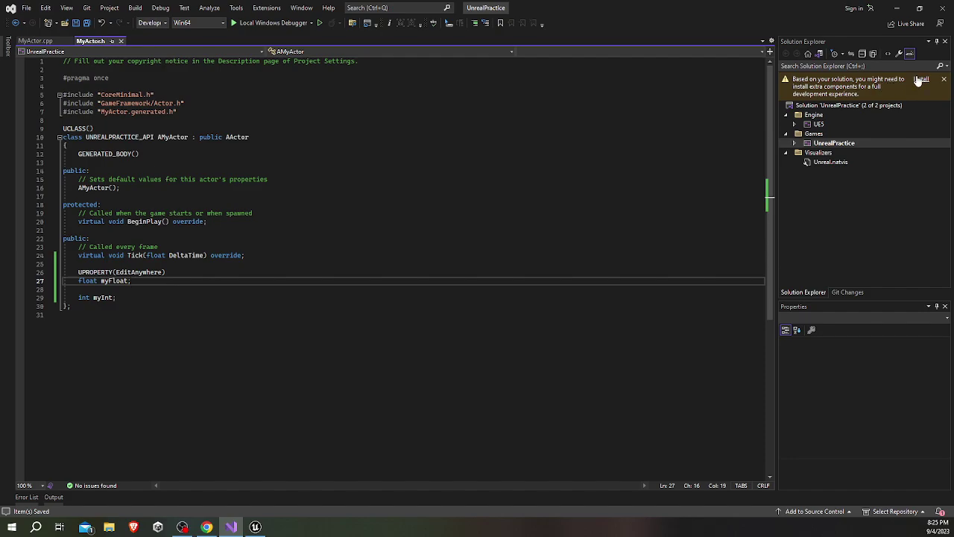
# Step: Start installing the .NET 4.6.2 targeting pack and MSVC v143 build tools, then switch to Unreal
pyautogui.click(922, 83)
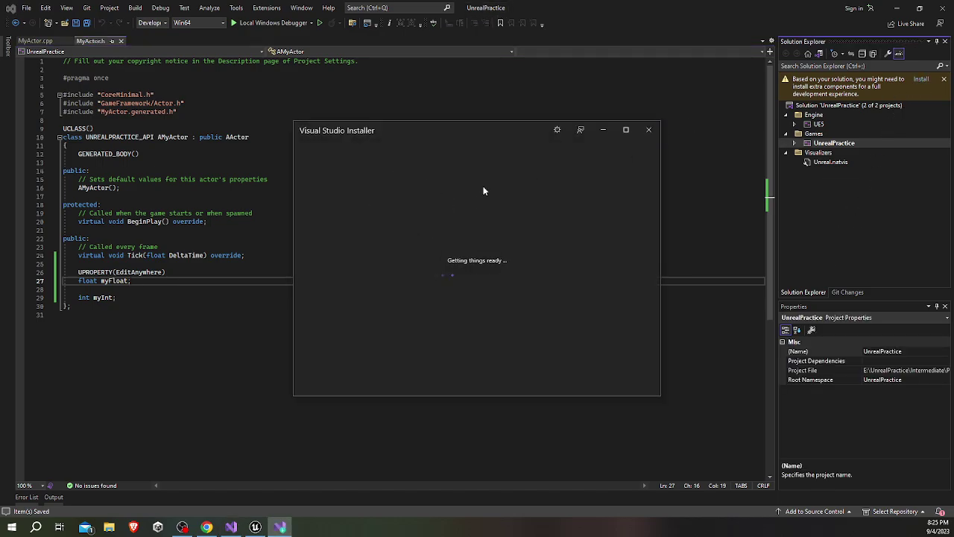
pyautogui.click(120, 187)
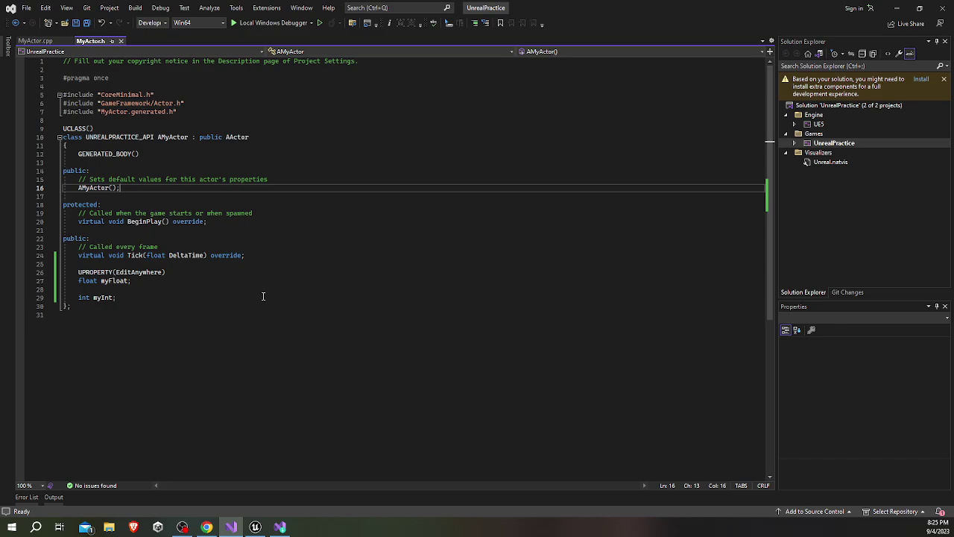
pyautogui.click(282, 525)
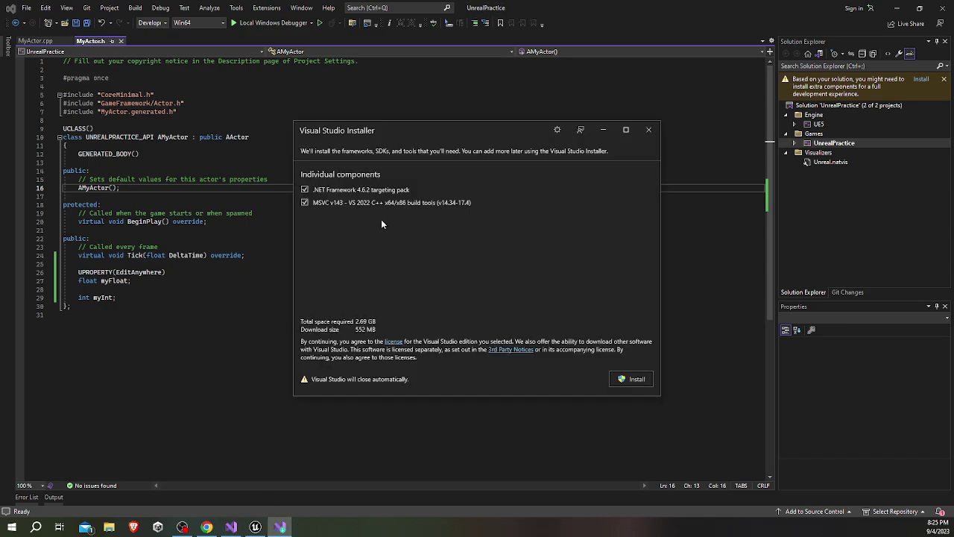
pyautogui.click(622, 379)
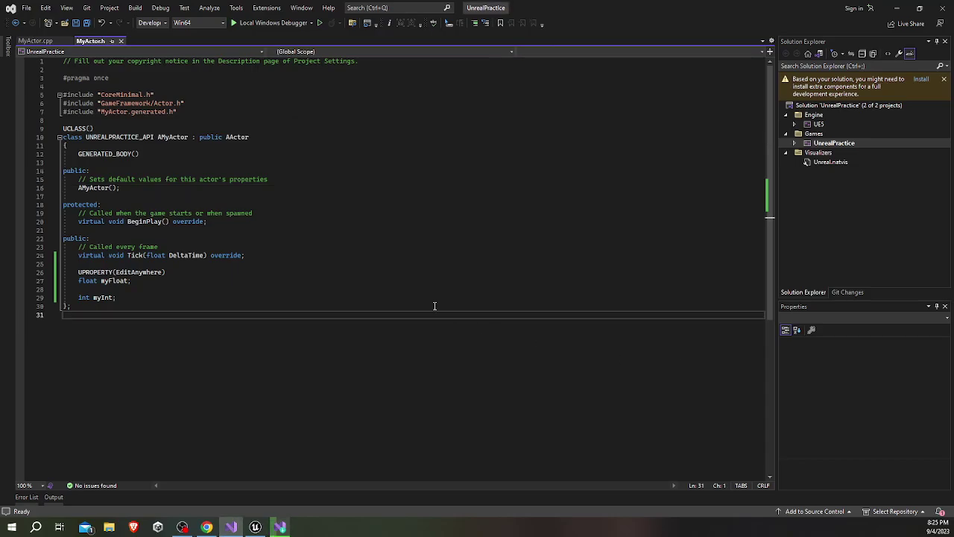
pyautogui.click(255, 528)
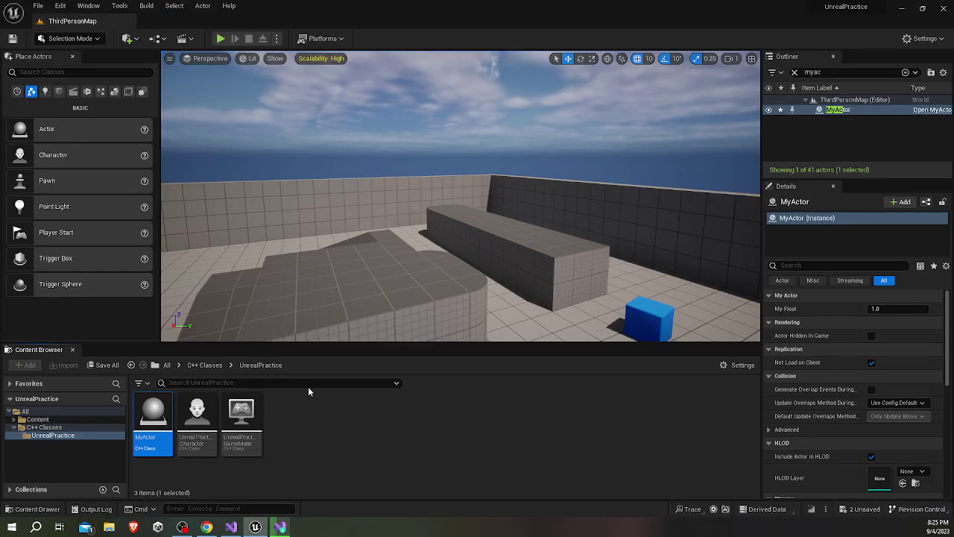
# Step: Open MyActor.h in Visual Studio from the MyActor C++ class in the Content Browser
pyautogui.moveTo(351, 238)
pyautogui.mouseDown(button='right')
pyautogui.moveTo(395, 237)
pyautogui.moveTo(443, 140)
pyautogui.mouseUp(button='right')
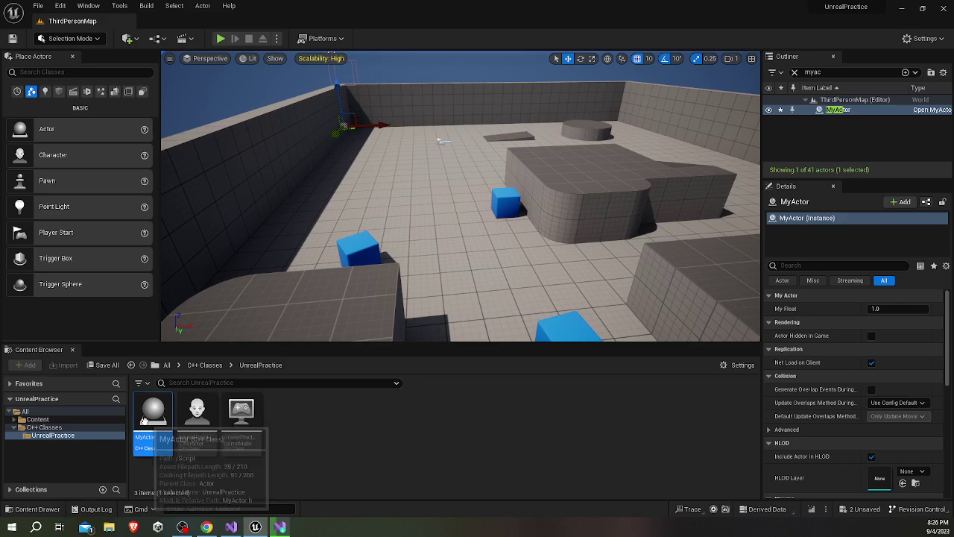
pyautogui.doubleClick(170, 411)
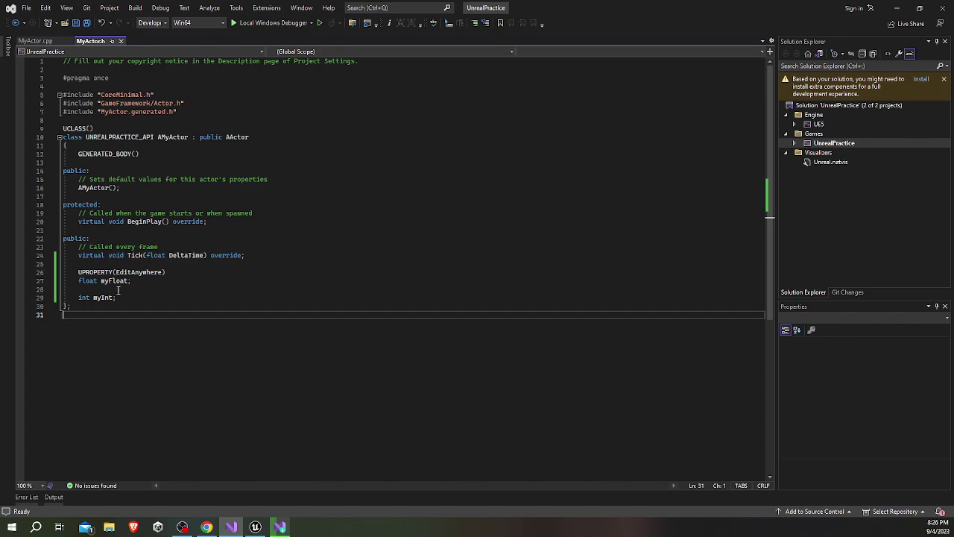
# Step: Check the myFloat declaration, then highlight the MyActor constructor's comment, signature and body in MyActor.cpp
pyautogui.click(112, 281)
pyautogui.click(46, 41)
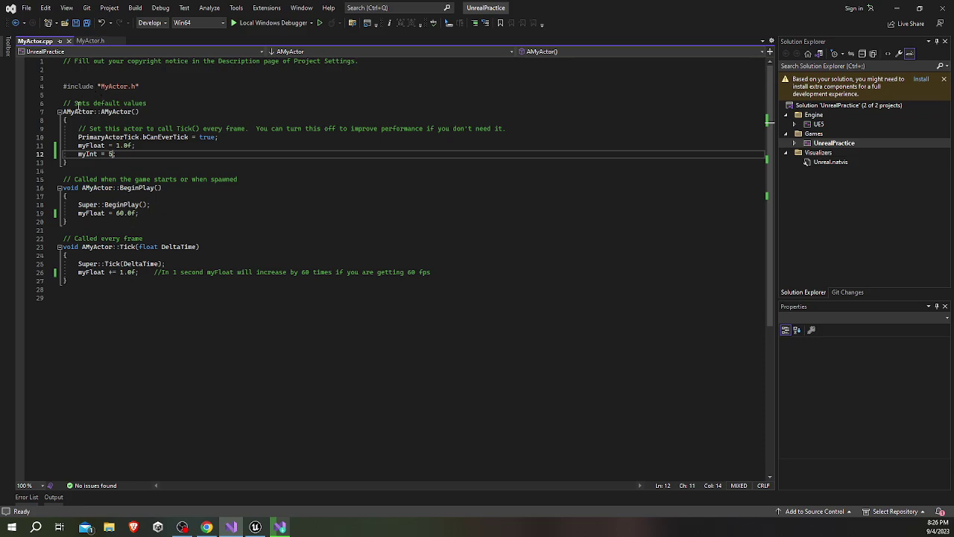
pyautogui.moveTo(75, 102); pyautogui.dragTo(64, 170)
pyautogui.moveTo(92, 102); pyautogui.dragTo(96, 112)
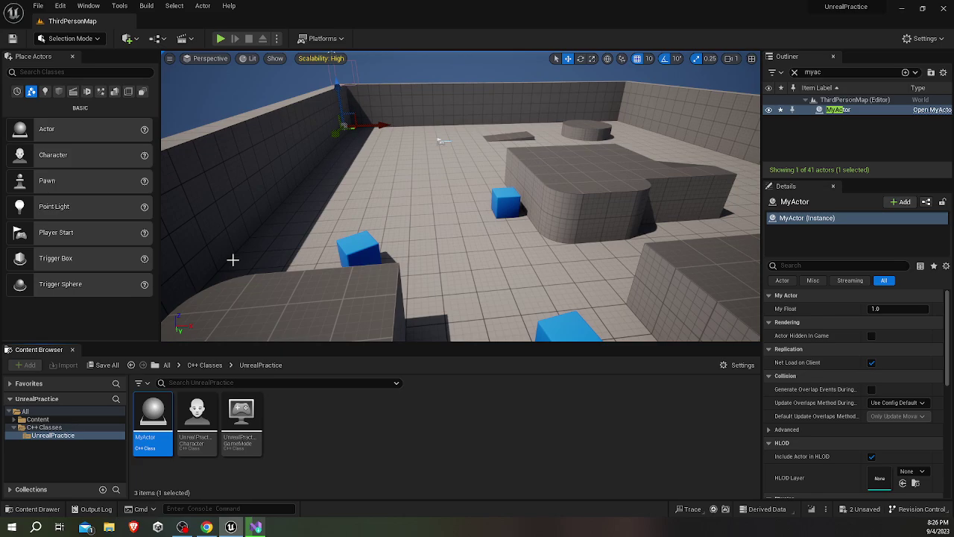
pyautogui.click(256, 527)
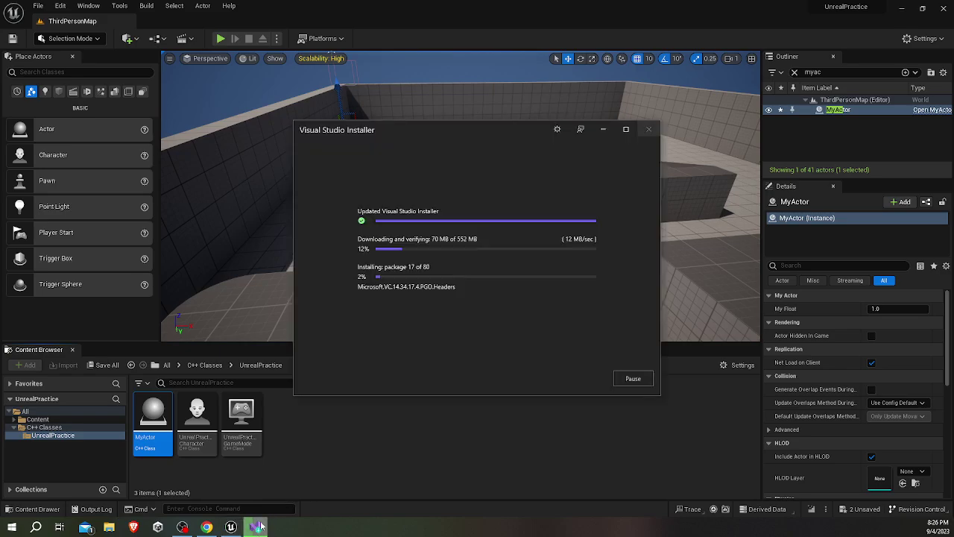
pyautogui.click(501, 471)
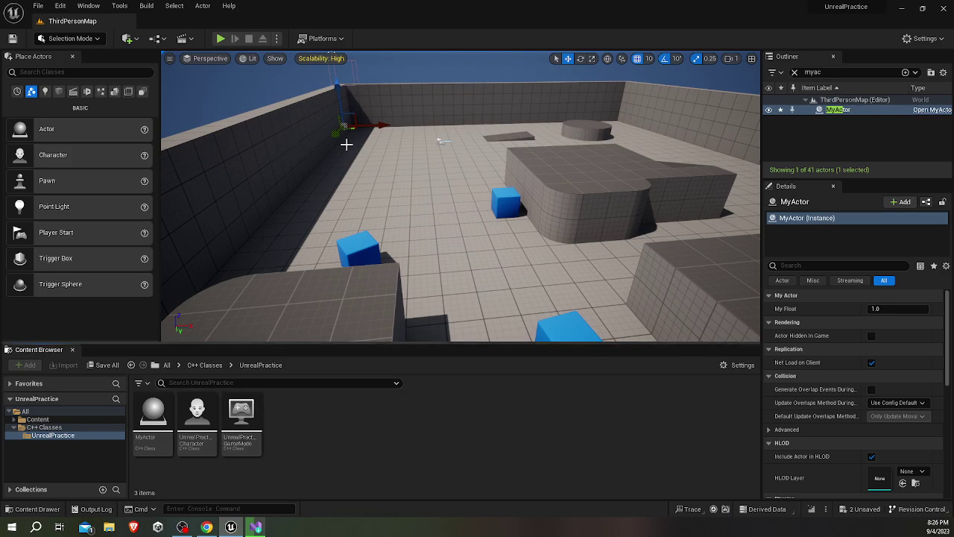
pyautogui.moveTo(346, 144); pyautogui.dragTo(352, 144, button='right')
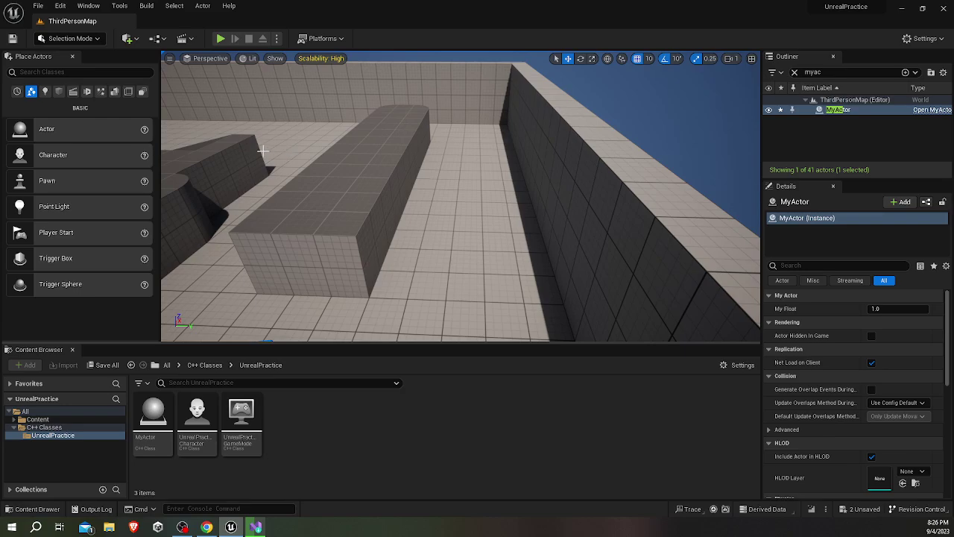
pyautogui.moveTo(348, 169)
pyautogui.mouseDown(button='right')
pyautogui.moveTo(386, 142)
pyautogui.moveTo(705, 314)
pyautogui.mouseUp(button='right')
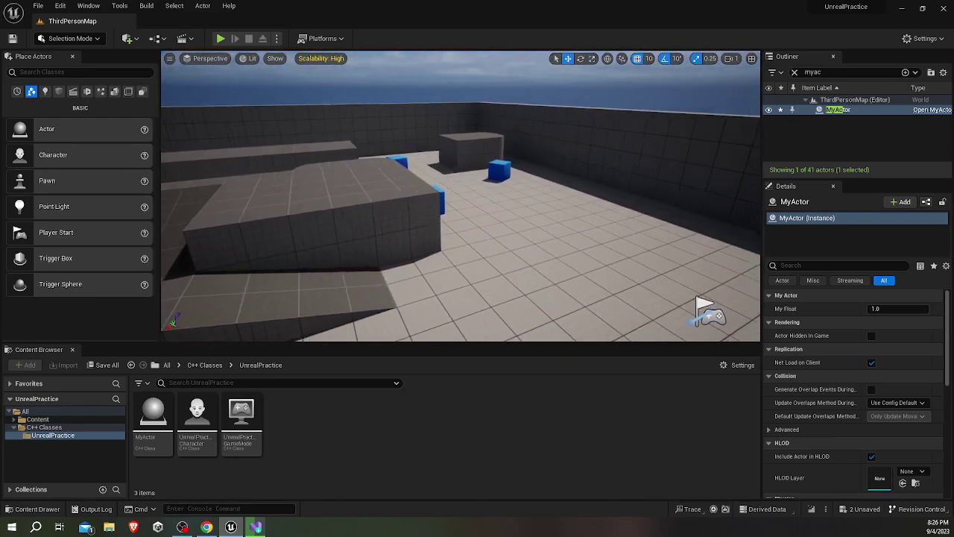
pyautogui.moveTo(426, 142); pyautogui.dragTo(426, 142, button='right')
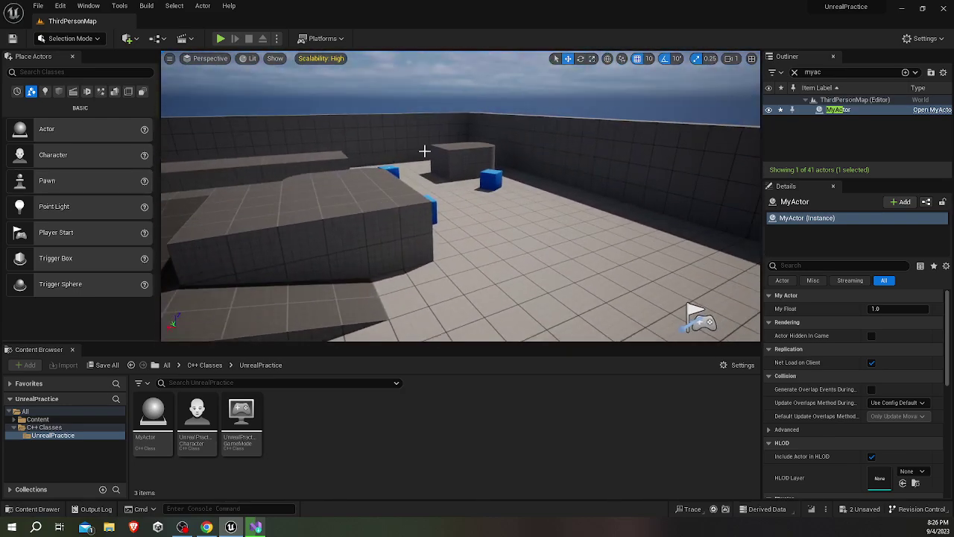